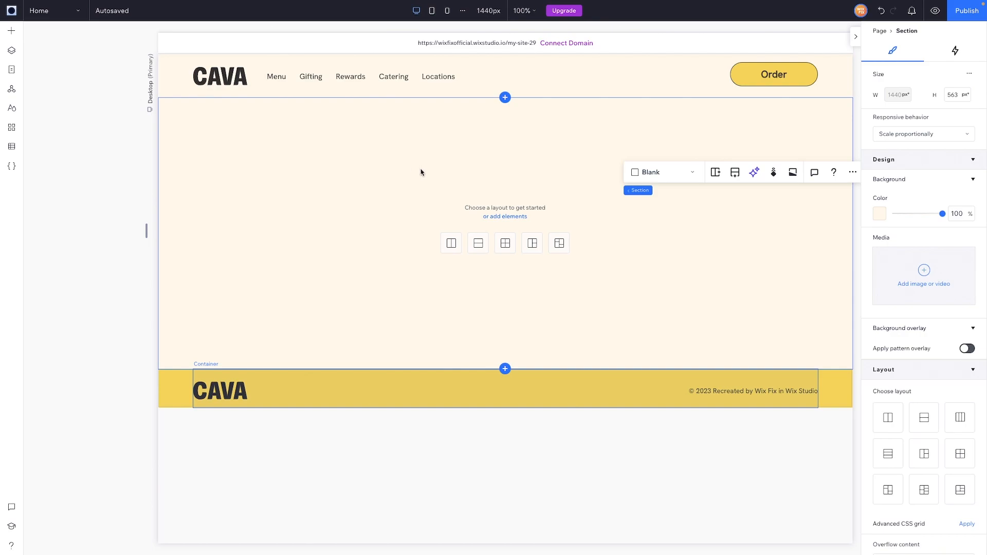
Step: Set the height of the blank section between the header and footer to 750 px
{"action": "left_click", "coordinate": [369, 156]}
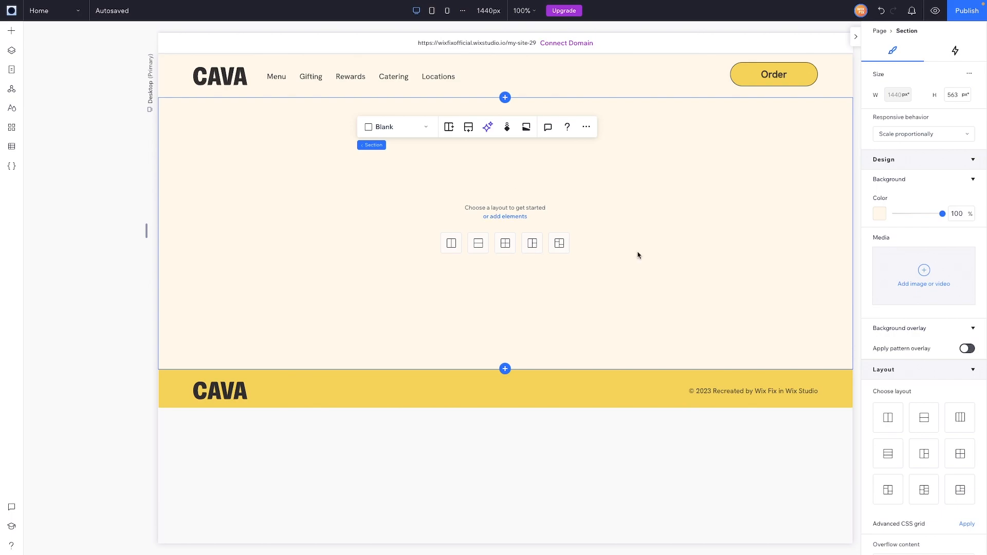
{"action": "left_click", "coordinate": [959, 94]}
{"action": "type", "text": "7"}
{"action": "key", "text": "Return"}
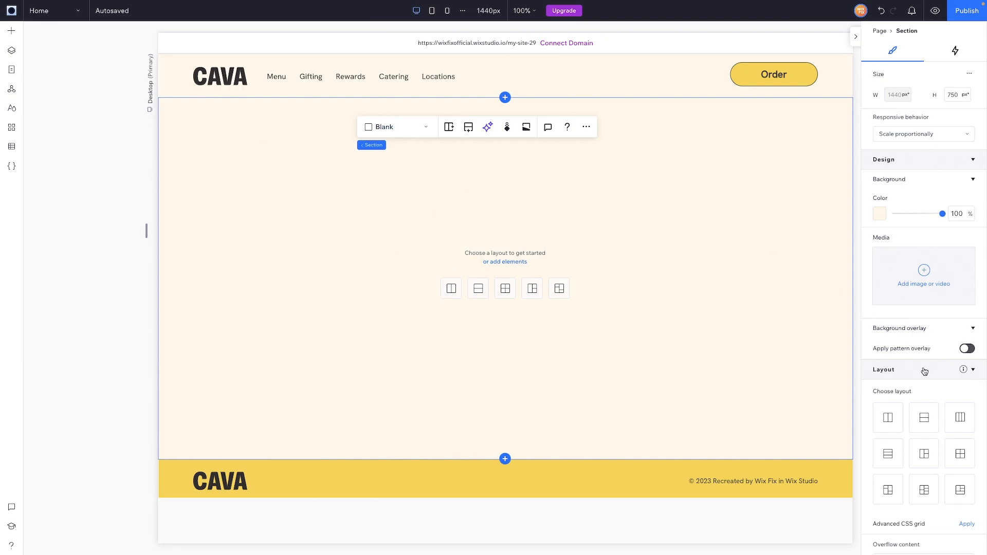
Step: Apply the advanced CSS grid to the section with a 2x1 layout of two equal columns
{"action": "scroll", "coordinate": [922, 371], "scroll_direction": "down", "scroll_amount": 3}
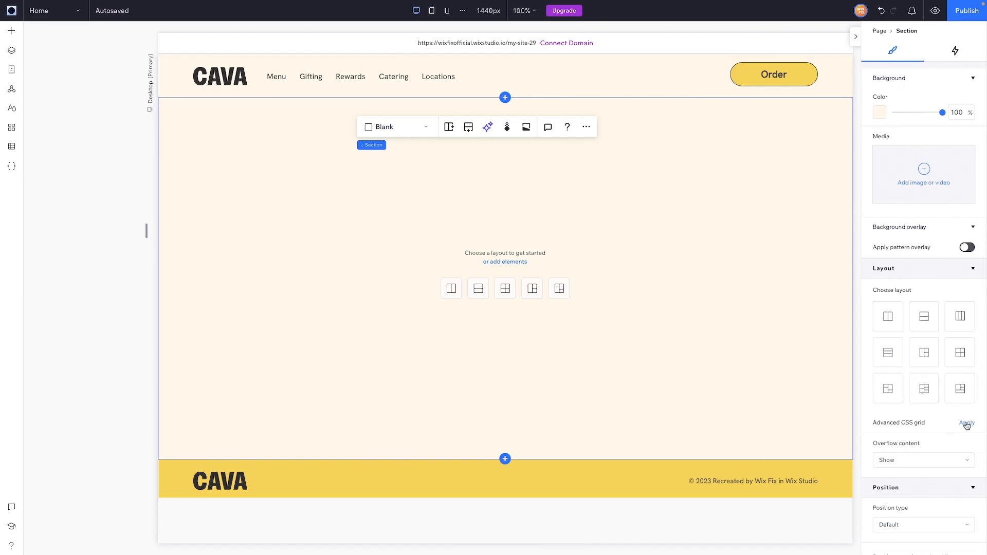
{"action": "left_click", "coordinate": [967, 424]}
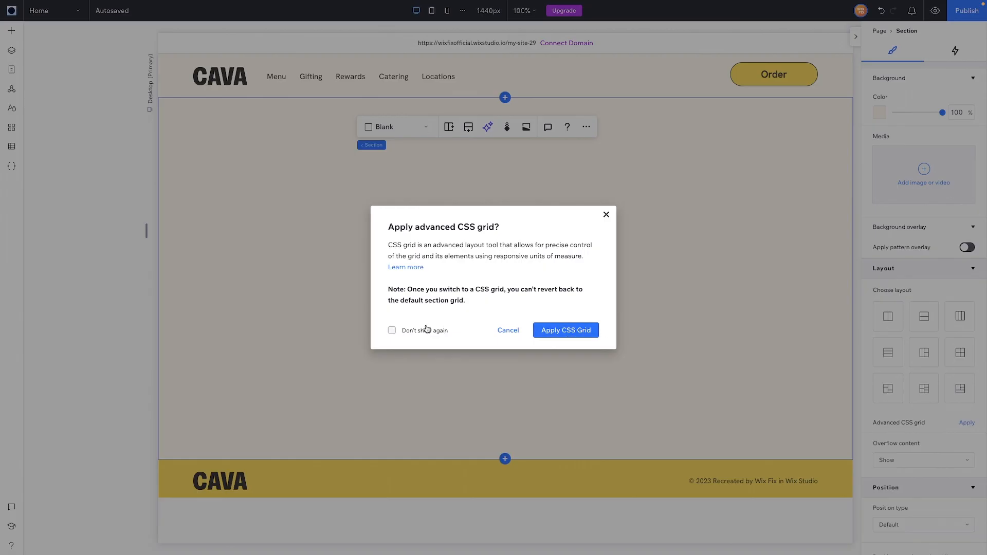
{"action": "left_click", "coordinate": [565, 329]}
{"action": "left_click", "coordinate": [921, 333]}
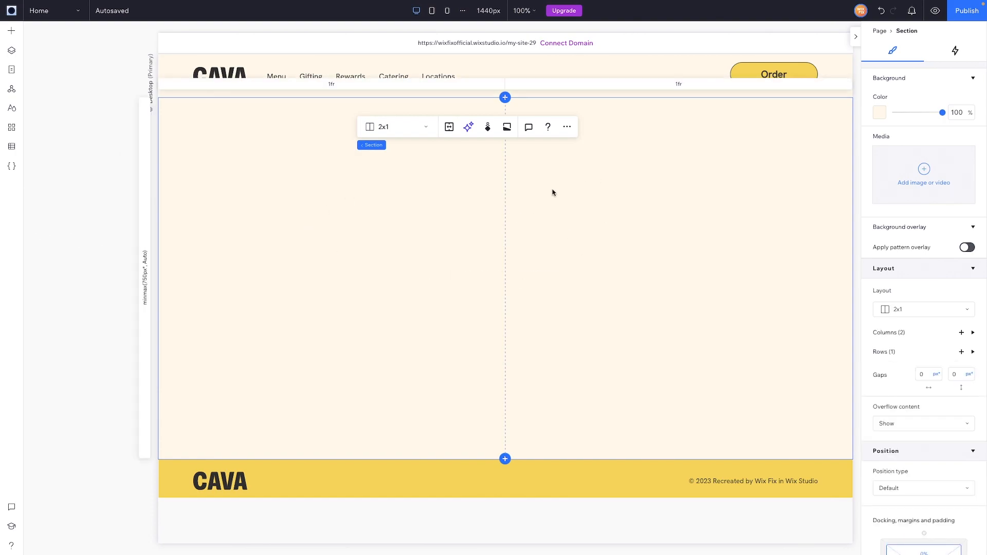
Step: Place the falafel-on-a-fork image in the section's second column and stretch it to fill the whole cell
{"action": "left_click", "coordinate": [11, 31]}
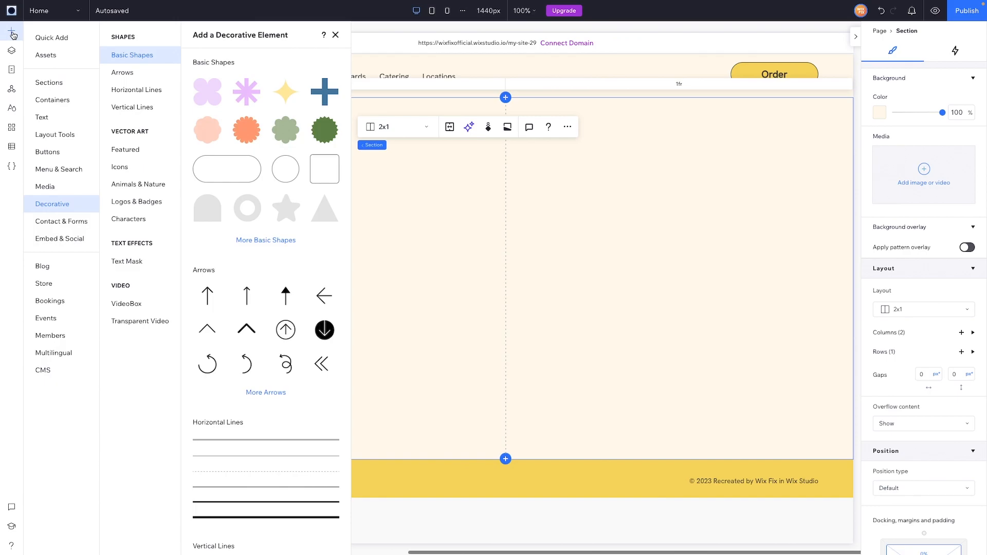
{"action": "left_click", "coordinate": [45, 187]}
{"action": "left_click_drag", "start_coordinate": [329, 228], "coordinate": [778, 399]}
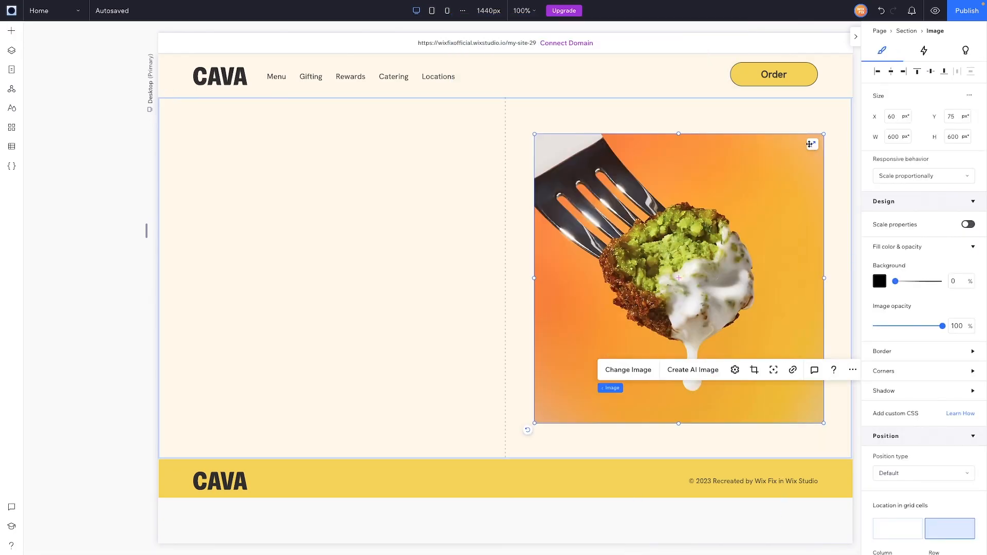
{"action": "left_click", "coordinate": [811, 144]}
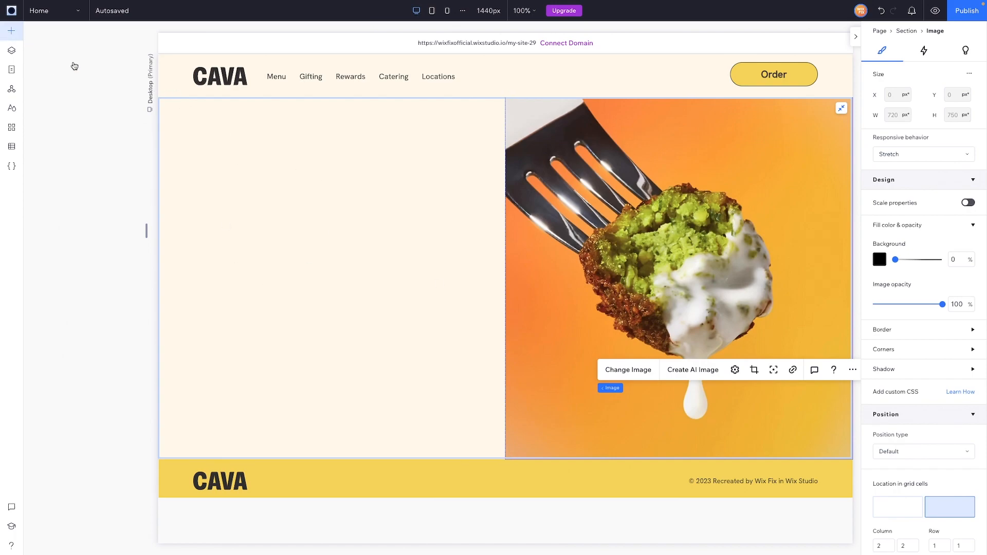
Step: Add a Heading 1 text and a paragraph text beneath it in the section's first column
{"action": "left_click", "coordinate": [12, 31]}
{"action": "left_click", "coordinate": [47, 122]}
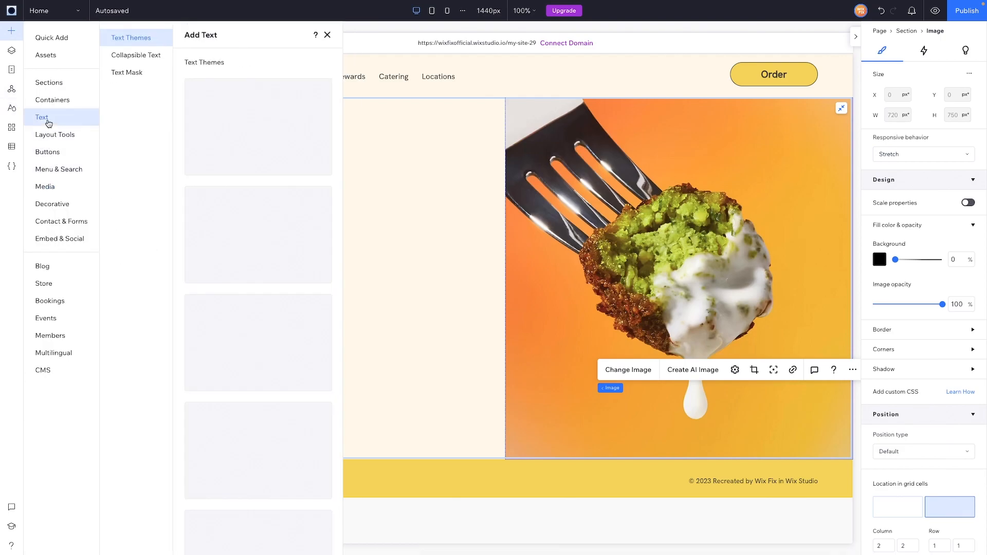
{"action": "left_click", "coordinate": [225, 87]}
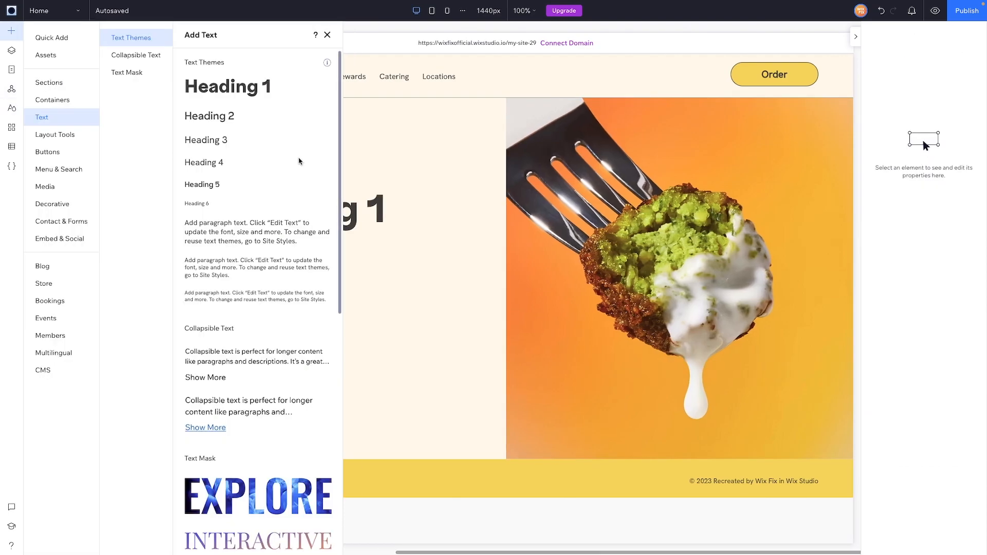
{"action": "left_click_drag", "start_coordinate": [221, 232], "coordinate": [324, 278]}
Step: Copy the header's Order button below the paragraph, widen it to about 302 px, and change its label to "Let's get bold"
{"action": "left_click", "coordinate": [763, 76]}
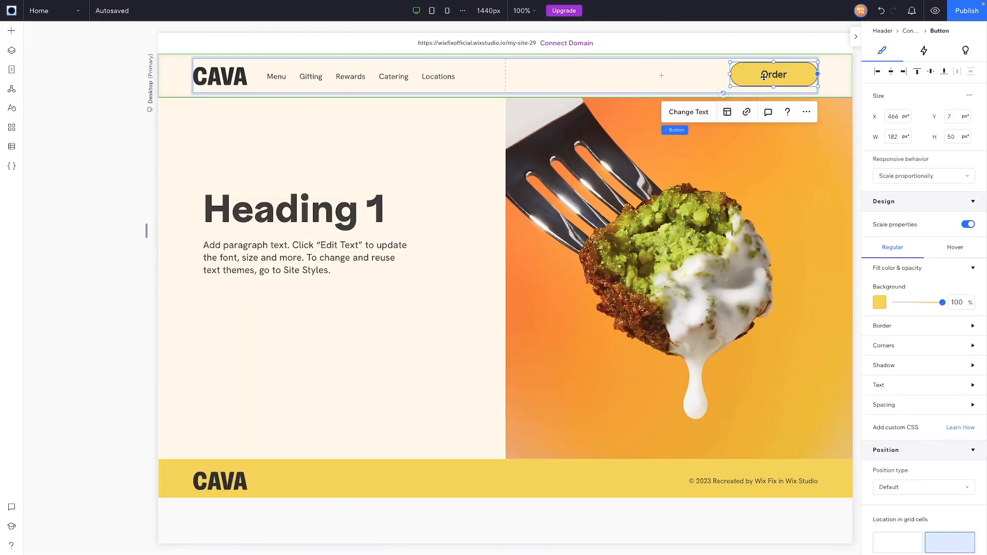
{"action": "left_click", "coordinate": [243, 331]}
{"action": "key", "text": "ctrl+v"}
{"action": "left_click_drag", "start_coordinate": [292, 340], "coordinate": [351, 344]}
{"action": "left_click", "coordinate": [242, 304]}
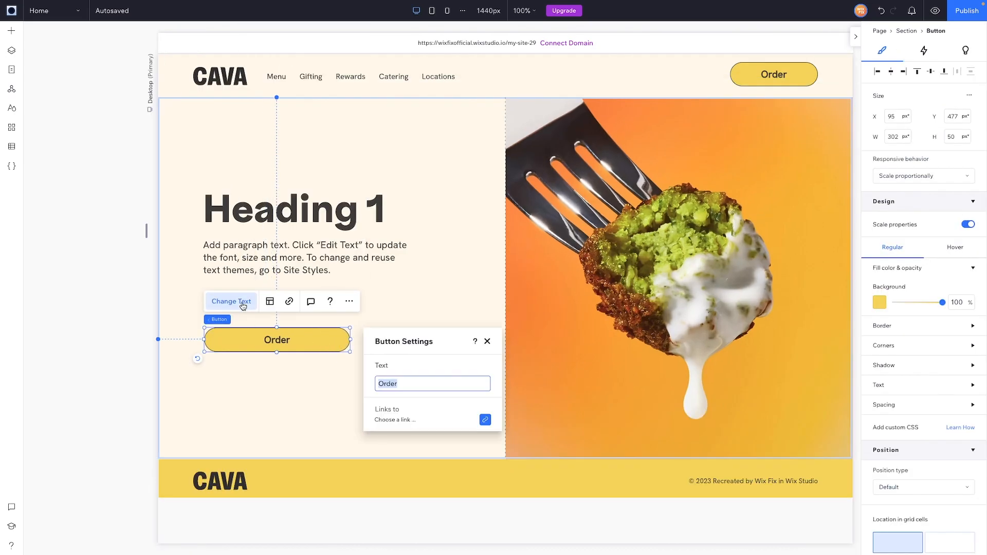
{"action": "type", "text": "Let's get bold"}
Step: Change the hero heading to "FEELS GOOD TO BE FIERY" with a font size of 64 px
{"action": "left_click", "coordinate": [378, 214]}
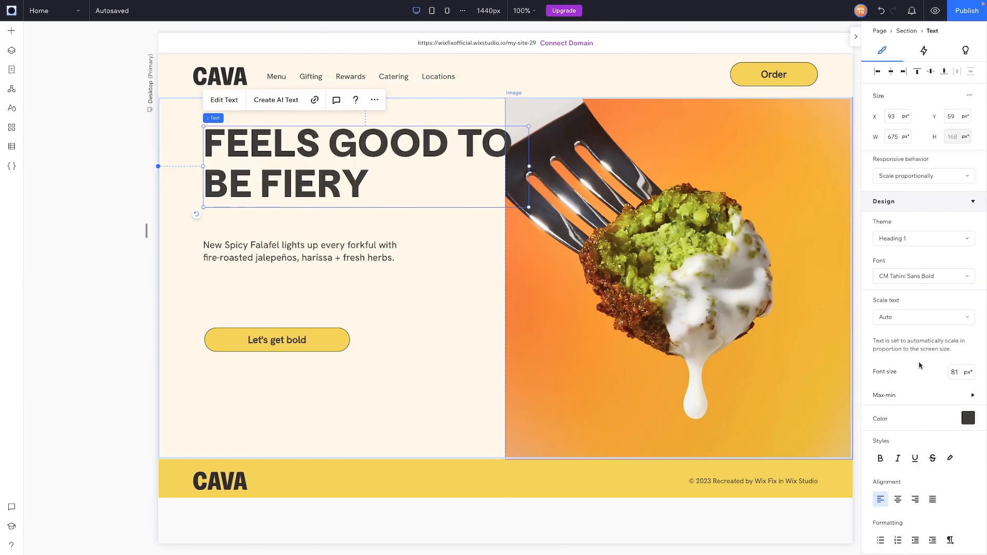
{"action": "left_click", "coordinate": [959, 376]}
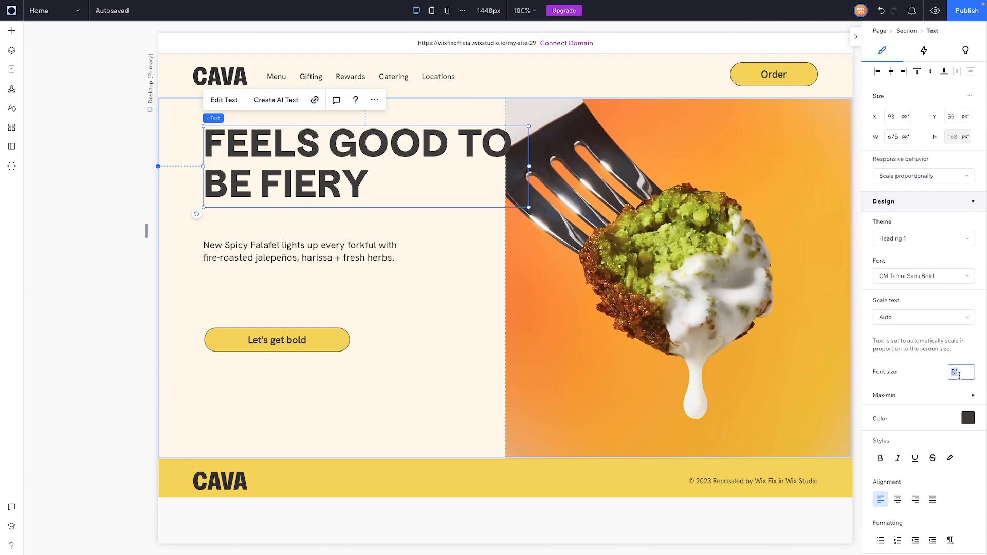
{"action": "type", "text": "64"}
{"action": "key", "text": "Return"}
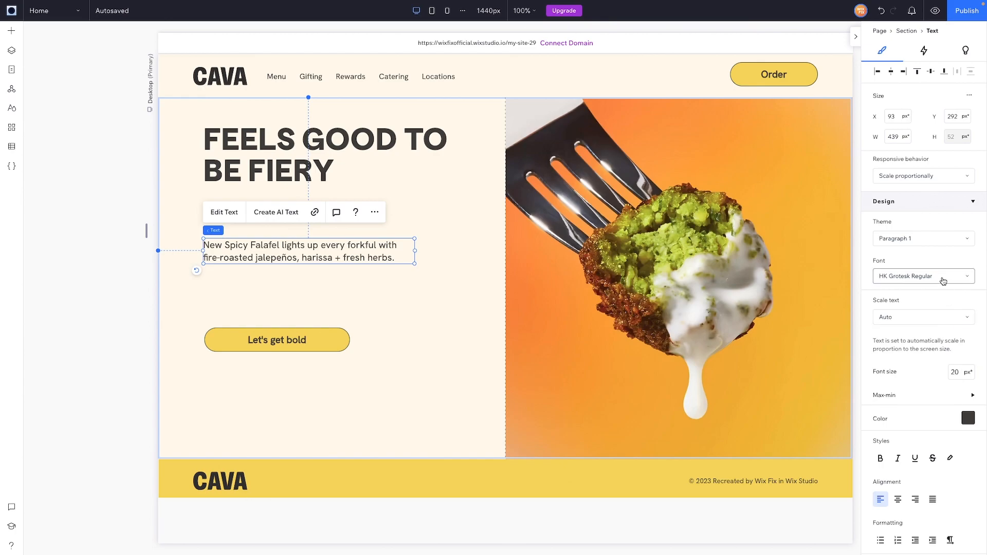
Step: Set the falafel paragraph's font to HK Grotesk Bold at 32 px
{"action": "left_click", "coordinate": [946, 280]}
{"action": "left_click", "coordinate": [930, 310]}
{"action": "left_click", "coordinate": [959, 377]}
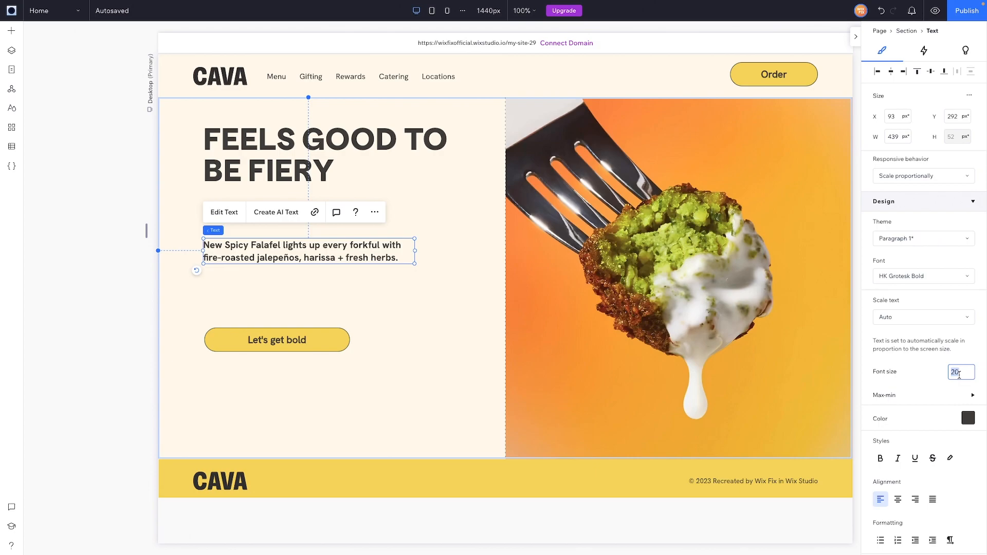
{"action": "type", "text": "32"}
{"action": "key", "text": "Return"}
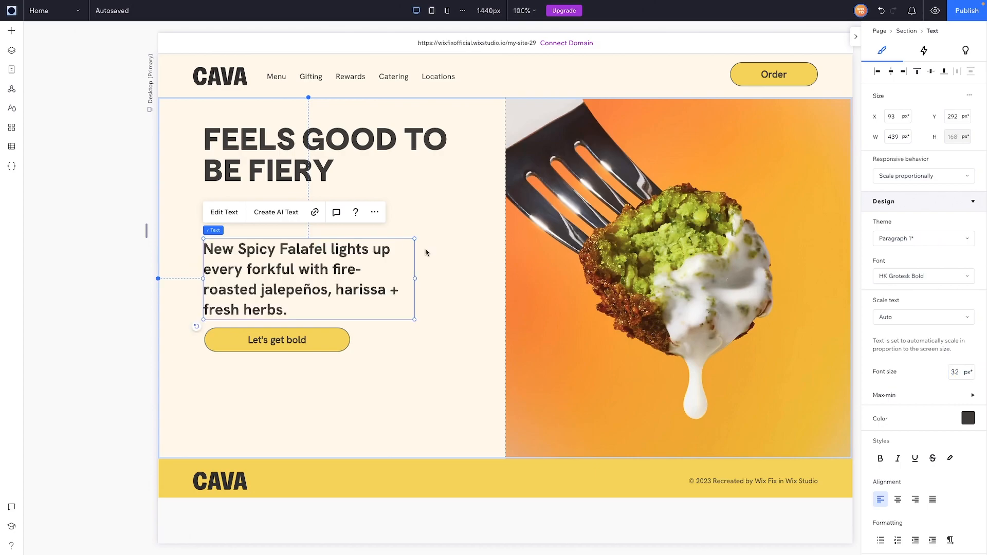
Step: Widen the paragraph to about 513 px, then move it directly under the heading and the "Let's get bold" button just below it
{"action": "left_click_drag", "start_coordinate": [415, 278], "coordinate": [450, 277]}
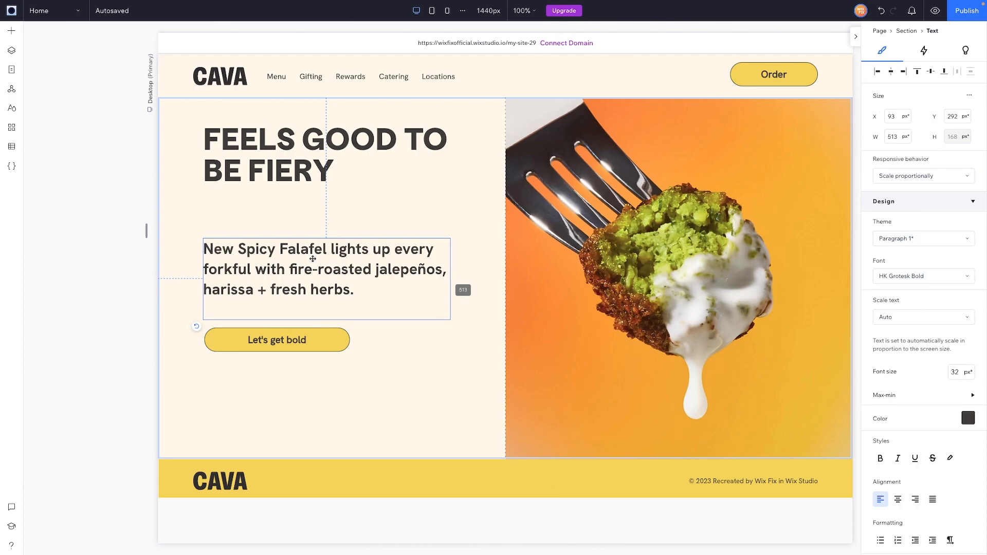
{"action": "left_click", "coordinate": [291, 263]}
{"action": "left_click_drag", "start_coordinate": [291, 256], "coordinate": [289, 212]}
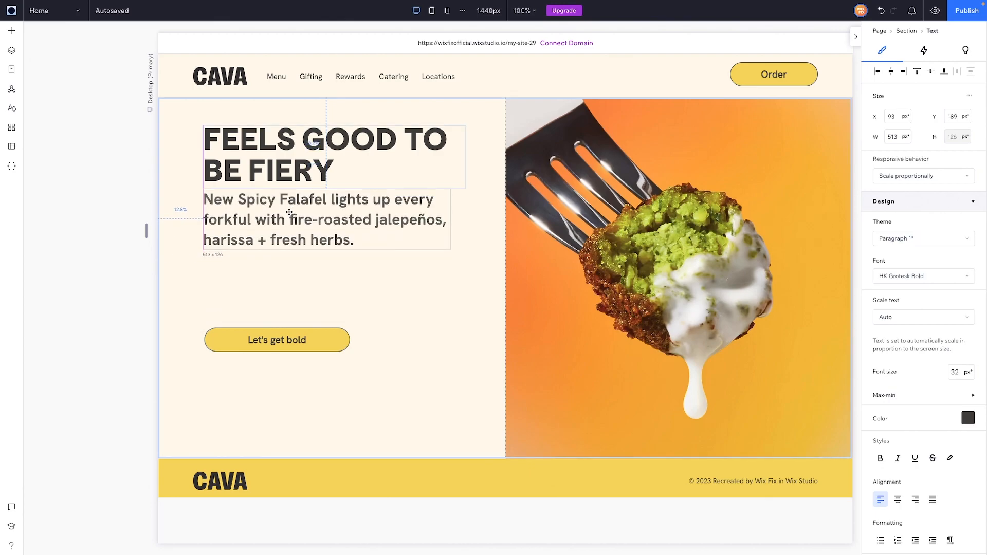
{"action": "left_click", "coordinate": [271, 340]}
{"action": "left_click_drag", "start_coordinate": [270, 341], "coordinate": [269, 271]}
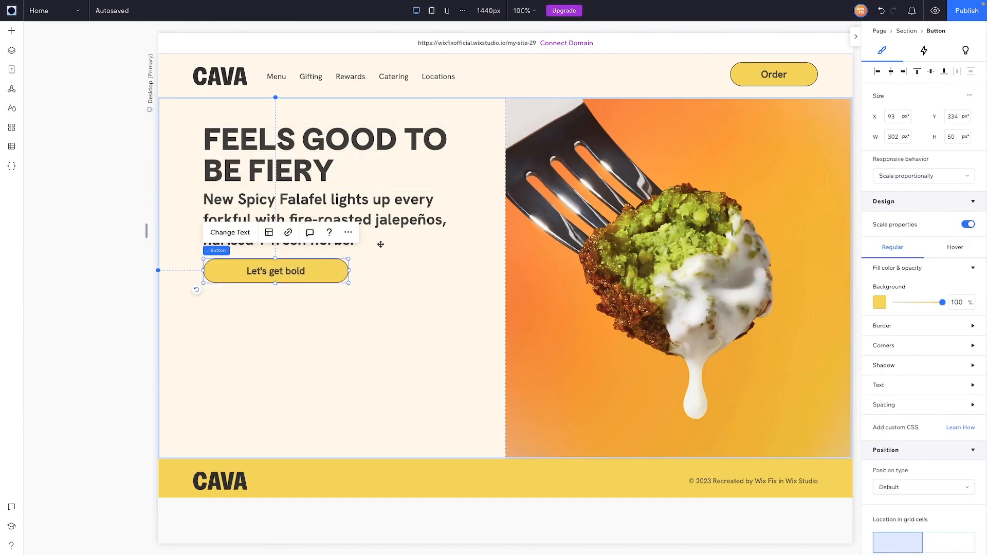
Step: Stack the heading, paragraph and button together and center the stack vertically in its column
{"action": "left_click", "coordinate": [378, 240], "text": "shift"}
{"action": "left_click", "coordinate": [347, 155], "text": "shift"}
{"action": "left_click", "coordinate": [219, 100]}
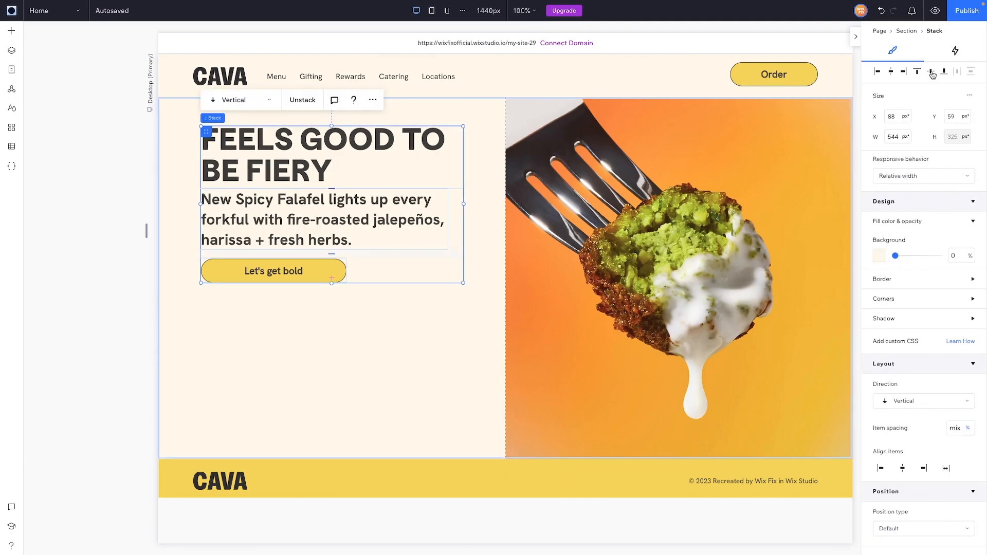
{"action": "left_click", "coordinate": [931, 73]}
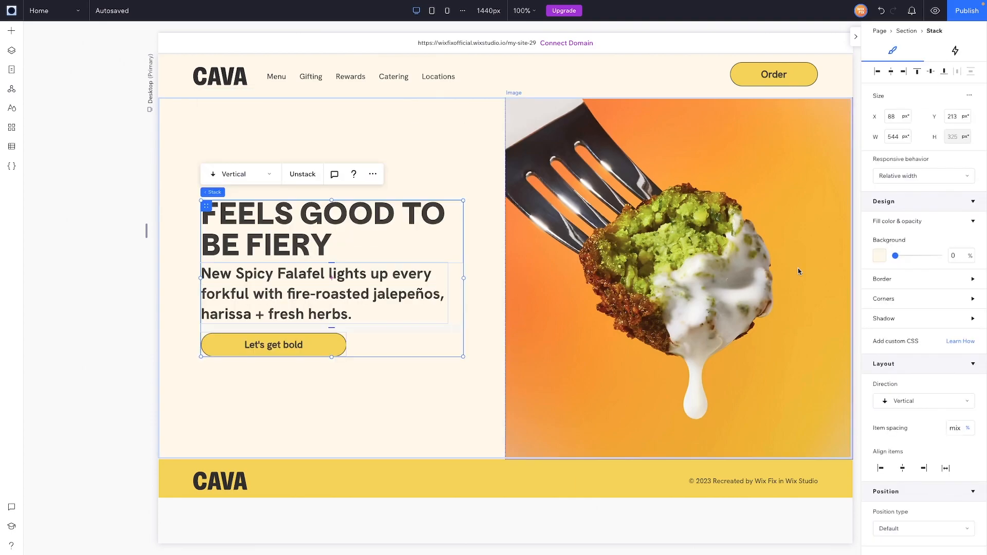
Step: Add a blank section below the hero section and set its height to 800 px
{"action": "left_click", "coordinate": [498, 273]}
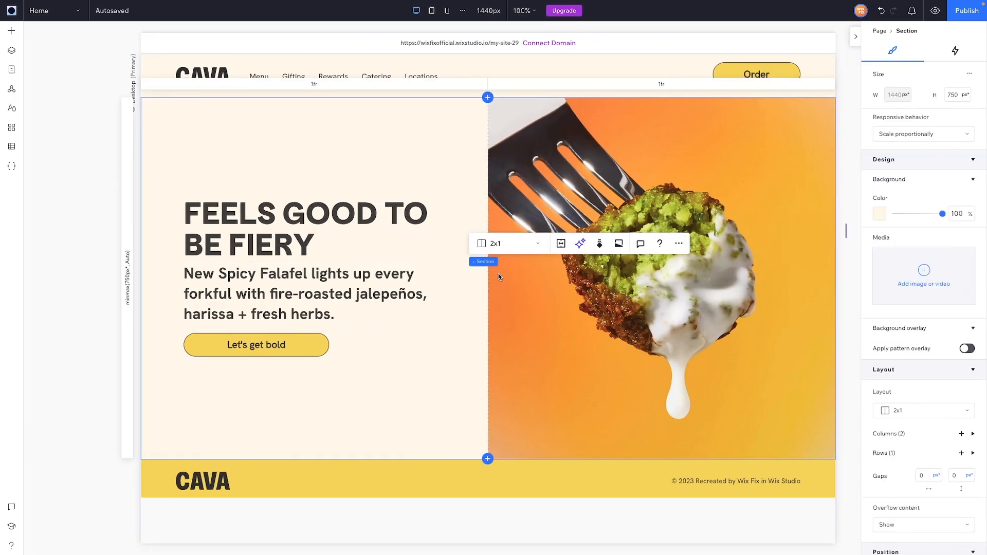
{"action": "left_click", "coordinate": [487, 458]}
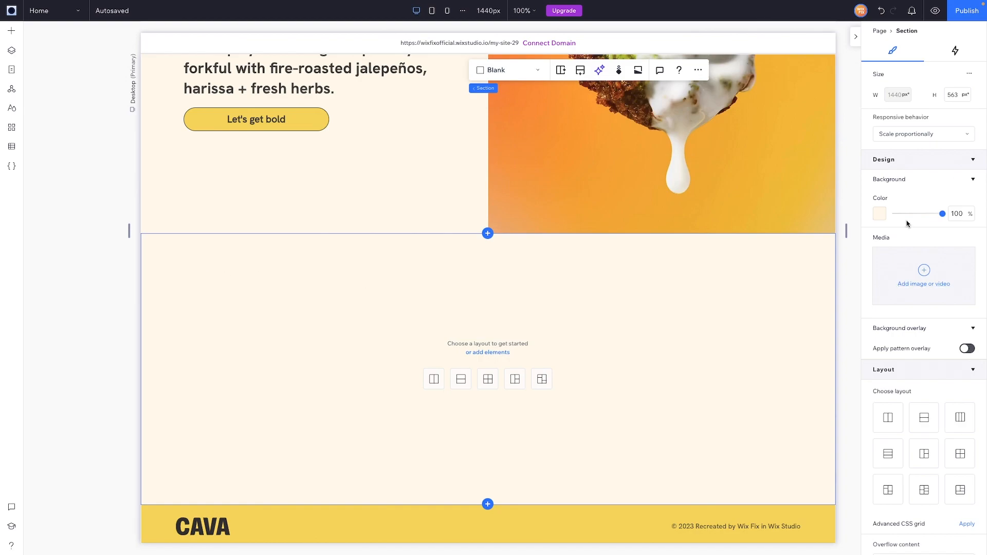
{"action": "left_click", "coordinate": [959, 92]}
{"action": "type", "text": "800"}
{"action": "key", "text": "Return"}
Step: Add a two-column CSS grid container to the middle of the new section
{"action": "scroll", "coordinate": [430, 318], "scroll_direction": "down", "scroll_amount": 2}
{"action": "left_click", "coordinate": [12, 35]}
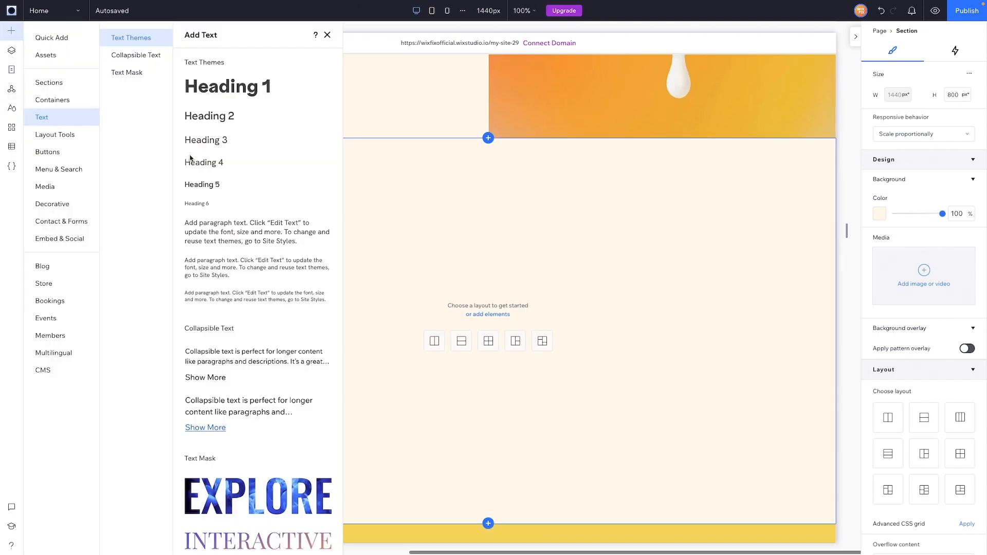
{"action": "left_click", "coordinate": [54, 135]}
{"action": "left_click_drag", "start_coordinate": [227, 99], "coordinate": [513, 286]}
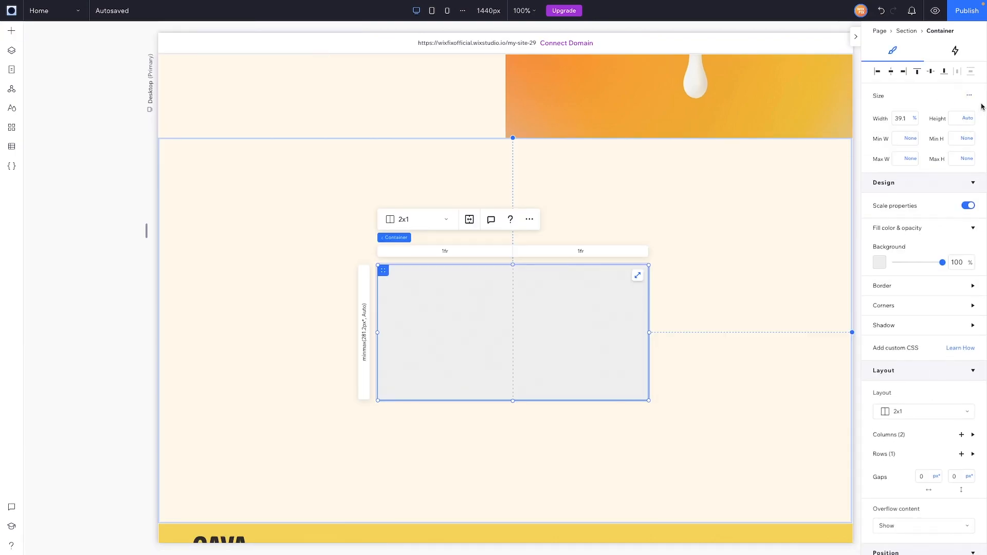
Step: Size the container to 90% width, 900 px minimum and 1440 px maximum, and align it to the section's horizontal center and top
{"action": "left_click", "coordinate": [908, 118]}
{"action": "type", "text": "90"}
{"action": "key", "text": "Tab"}
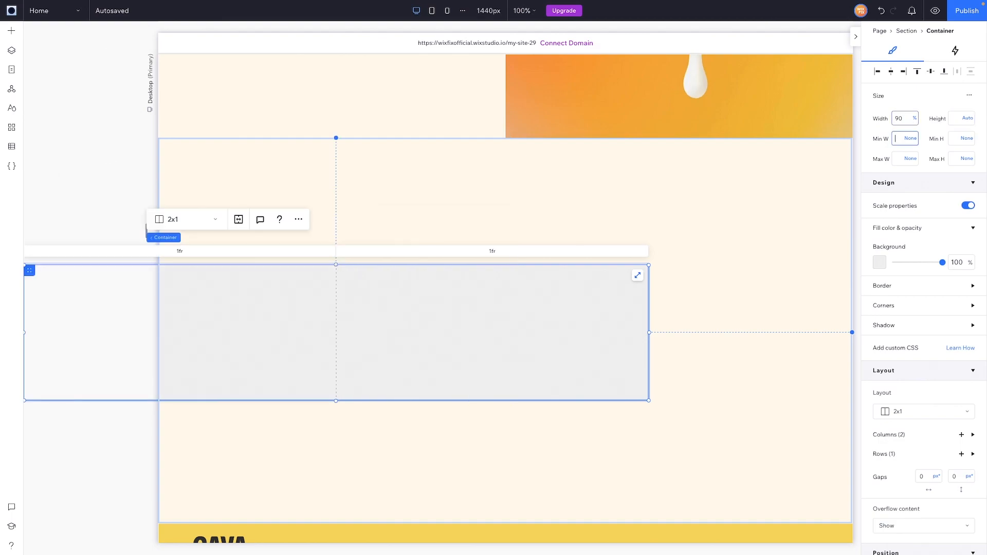
{"action": "type", "text": "900"}
{"action": "key", "text": "Tab"}
{"action": "key", "text": "Tab"}
{"action": "type", "text": "1440"}
{"action": "key", "text": "Return"}
{"action": "left_click", "coordinate": [889, 73]}
{"action": "left_click", "coordinate": [918, 73]}
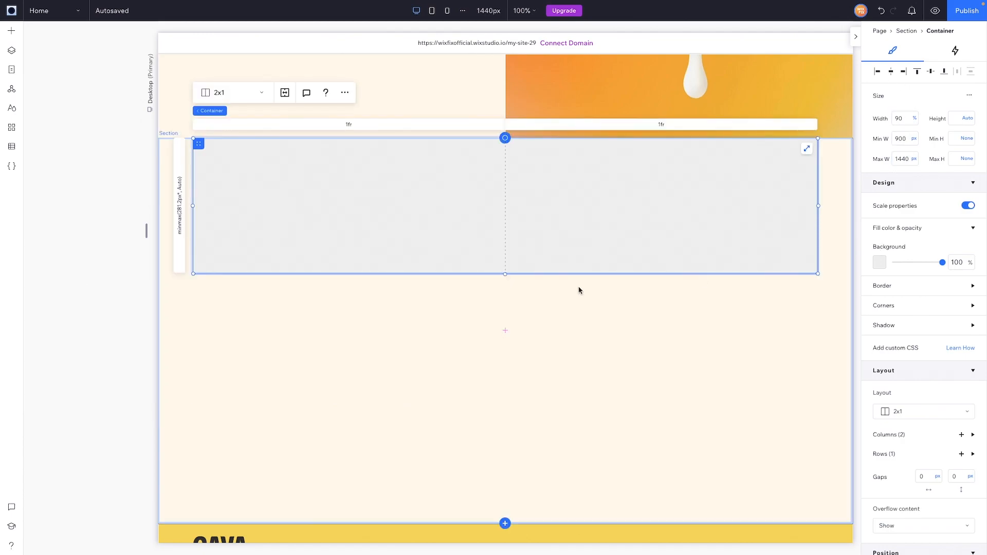
Step: Extend the container's height to about 761 px and change its grid layout to 1x2
{"action": "left_click_drag", "start_coordinate": [503, 274], "coordinate": [511, 506]}
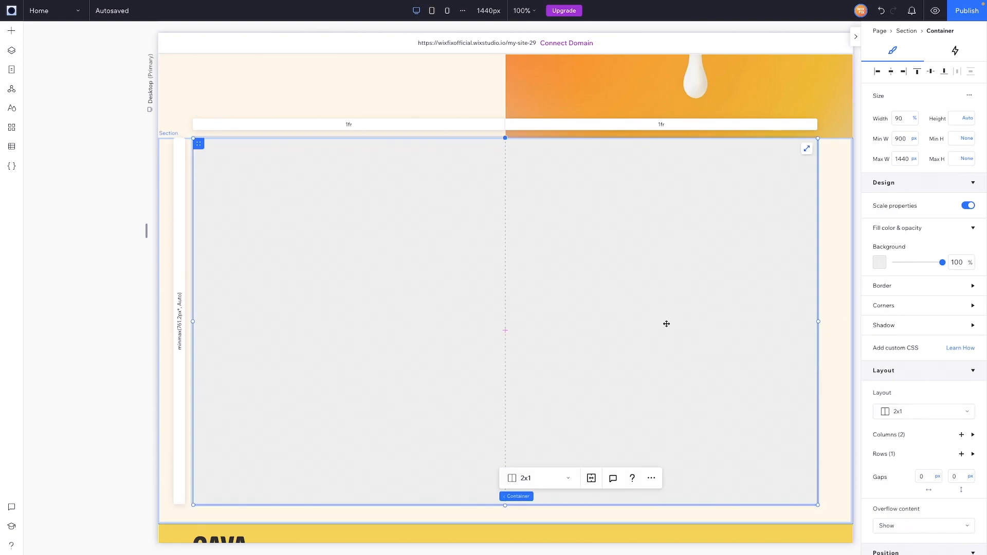
{"action": "left_click", "coordinate": [905, 413]}
{"action": "left_click", "coordinate": [904, 392]}
{"action": "scroll", "coordinate": [454, 262], "scroll_direction": "up", "scroll_amount": 5}
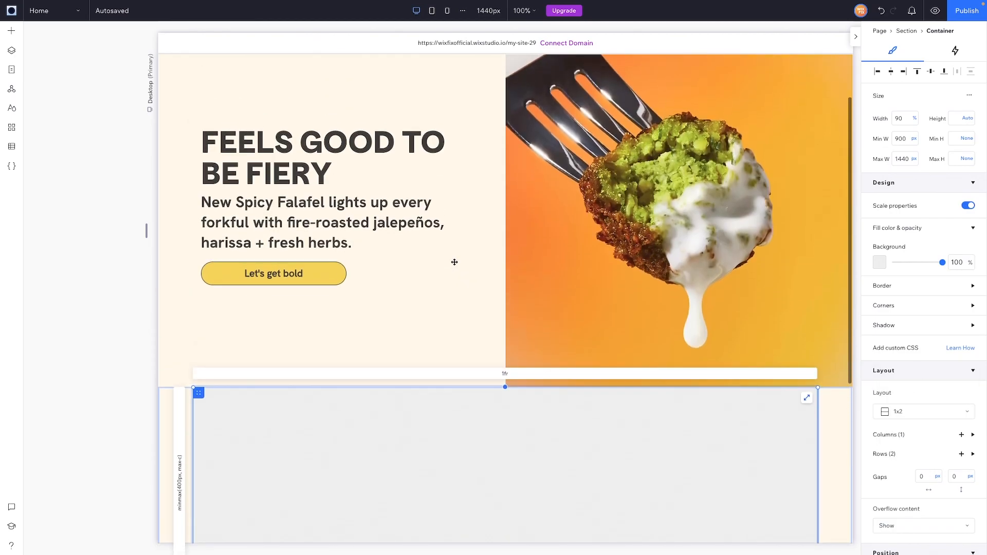
{"action": "scroll", "coordinate": [455, 262], "scroll_direction": "down", "scroll_amount": 5}
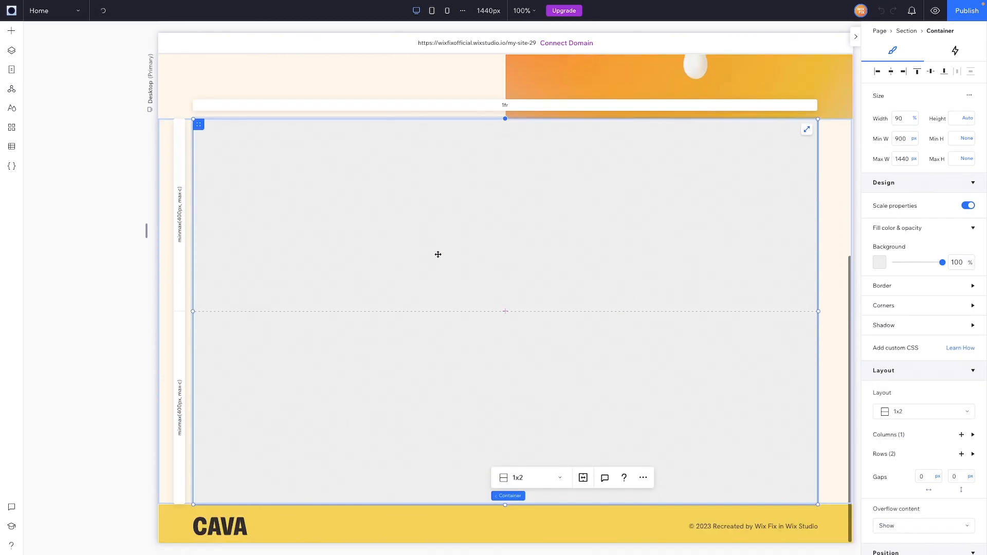
Step: Add a Heading 2 reading "WHAT'S POPULAR" in the container's upper row and set its font to HK Grotesk Bold
{"action": "left_click", "coordinate": [12, 30]}
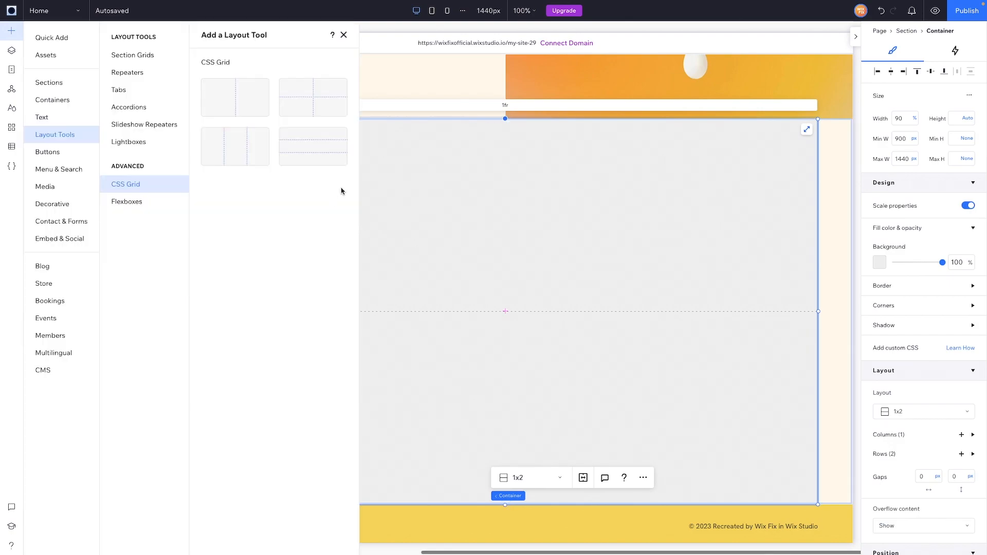
{"action": "left_click", "coordinate": [42, 118]}
{"action": "left_click_drag", "start_coordinate": [201, 117], "coordinate": [492, 198]}
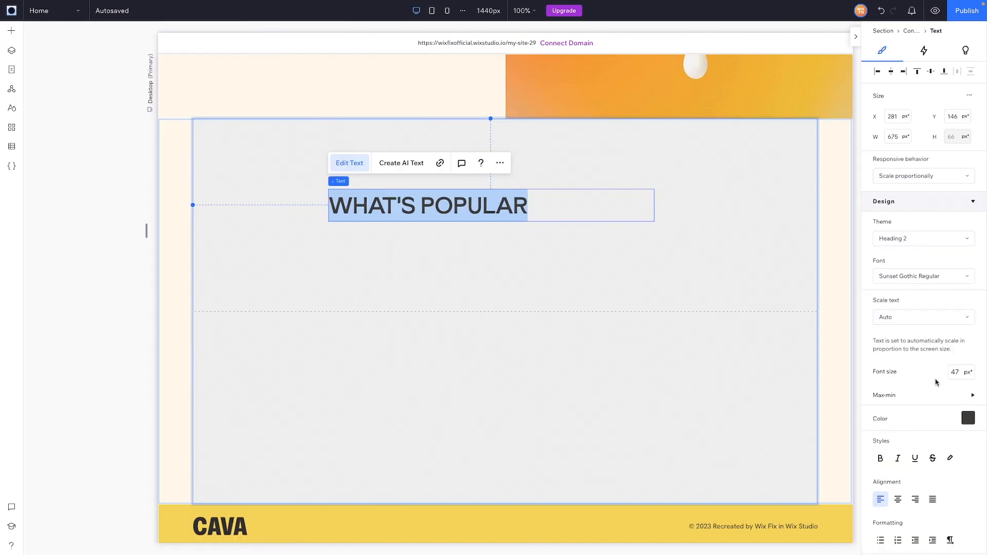
{"action": "left_click", "coordinate": [923, 276]}
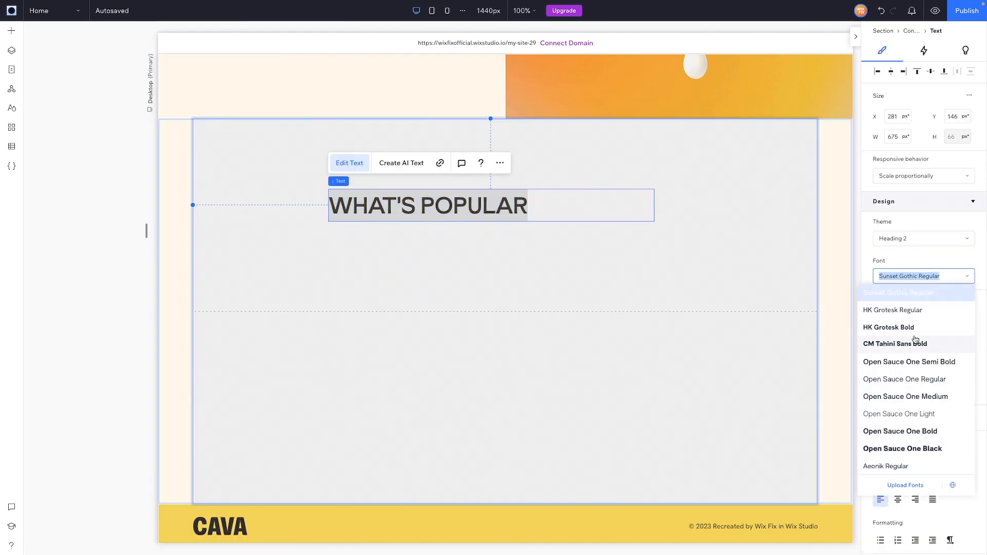
{"action": "left_click", "coordinate": [908, 327]}
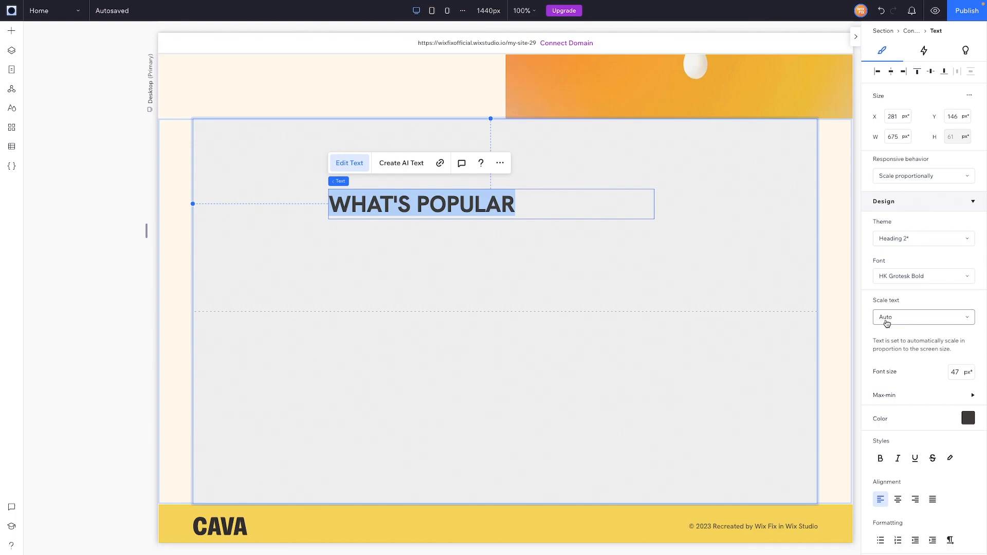
Step: Set the "WHAT'S POPULAR" heading's font size to 42 px and align it to the upper-left corner of the container
{"action": "left_click", "coordinate": [960, 371]}
{"action": "type", "text": "42"}
{"action": "key", "text": "Return"}
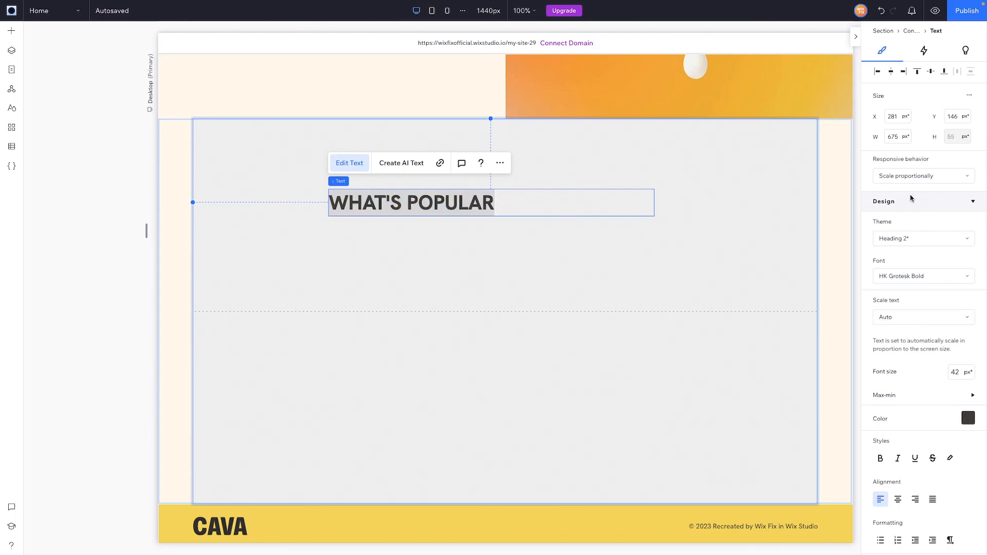
{"action": "left_click", "coordinate": [876, 72]}
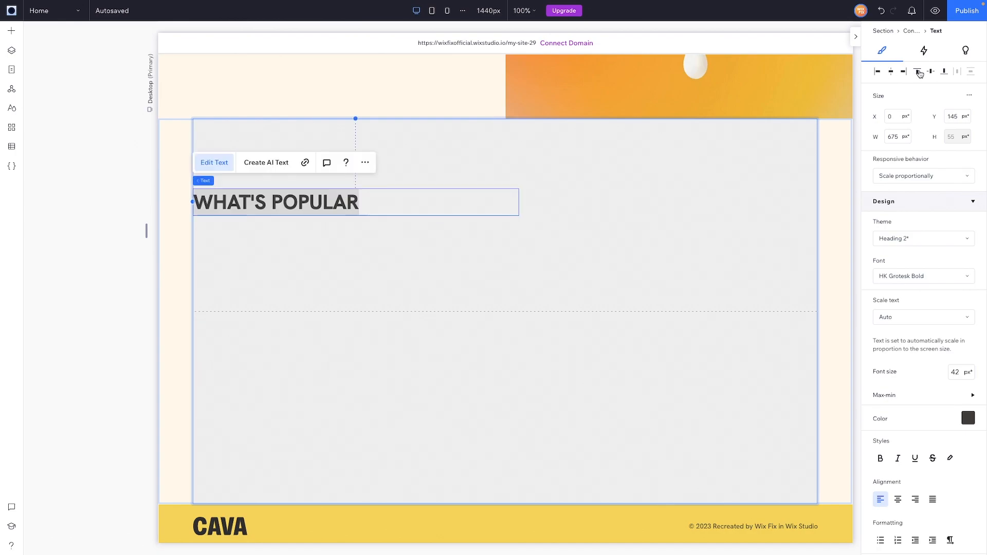
{"action": "left_click", "coordinate": [917, 71]}
Step: Set the height of the grid container's upper row to Min content
{"action": "left_click", "coordinate": [595, 222]}
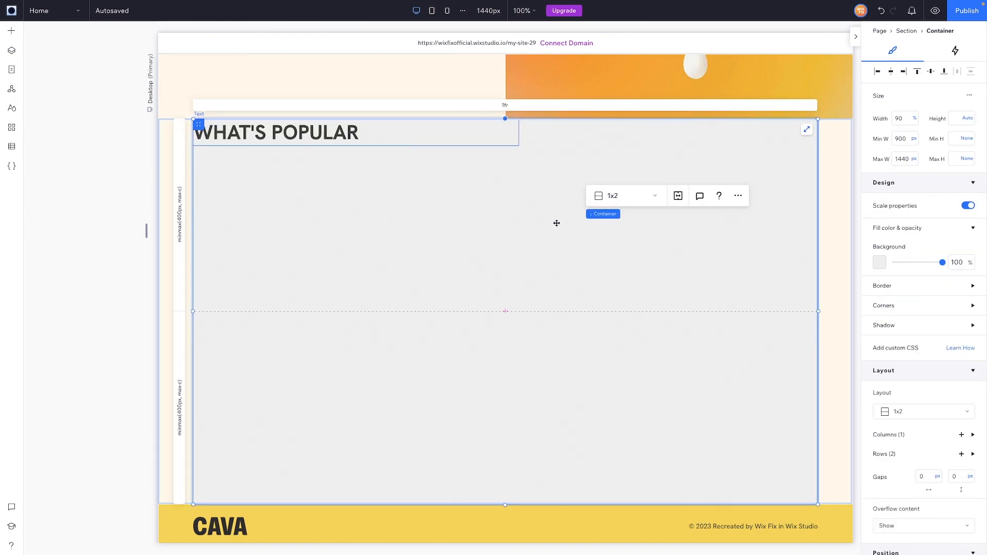
{"action": "left_click", "coordinate": [179, 214]}
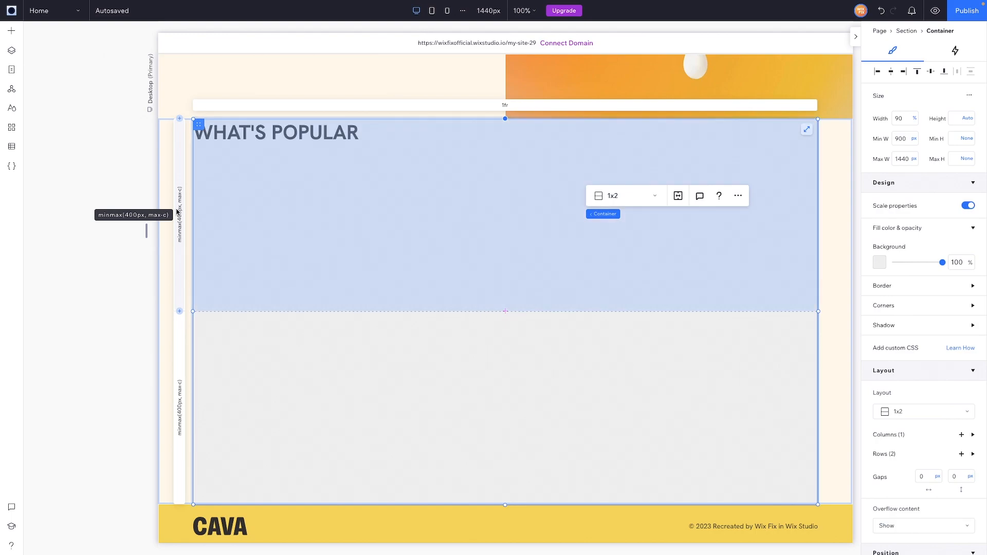
{"action": "left_click", "coordinate": [894, 476]}
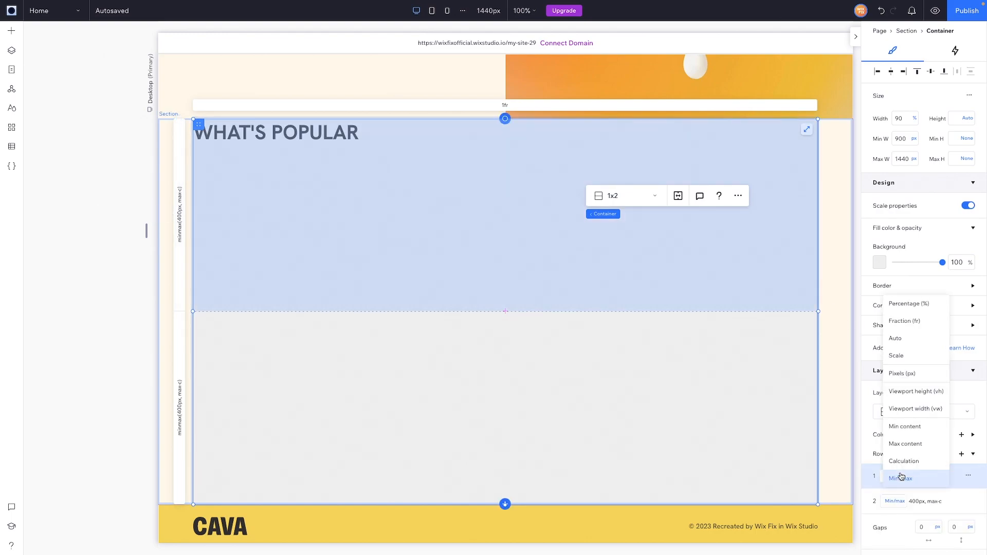
{"action": "left_click", "coordinate": [909, 430]}
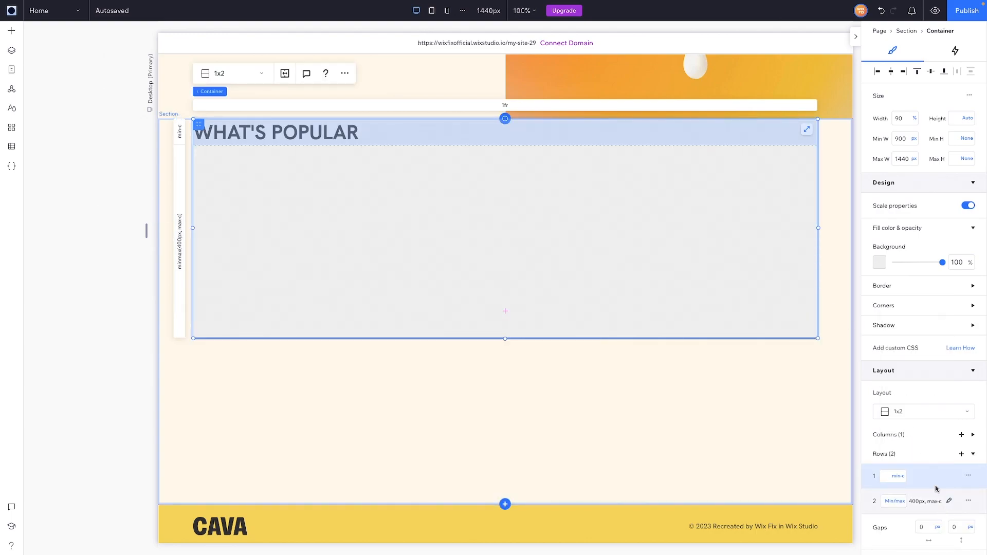
Step: Set the container's vertical gap to 40 px and extend its lower row to a minimum height of about 699 px
{"action": "scroll", "coordinate": [934, 483], "scroll_direction": "down", "scroll_amount": 2}
{"action": "left_click", "coordinate": [954, 429]}
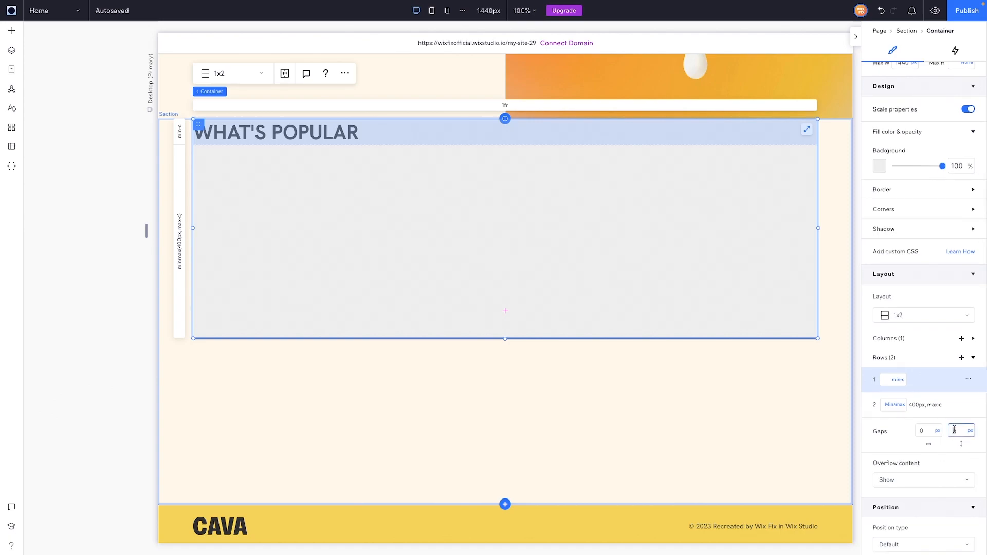
{"action": "key", "text": "Return"}
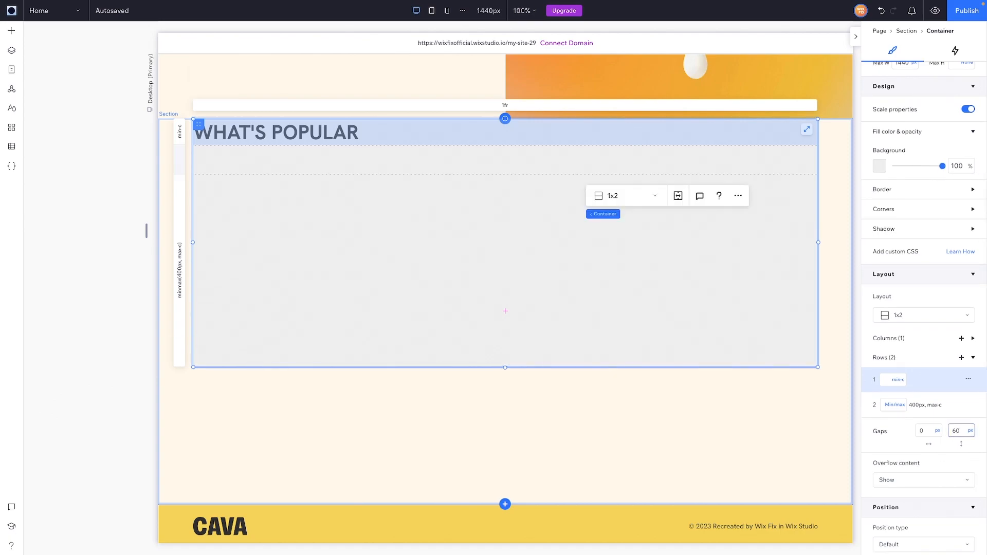
{"action": "double_click", "coordinate": [956, 430]}
{"action": "key", "text": "Return"}
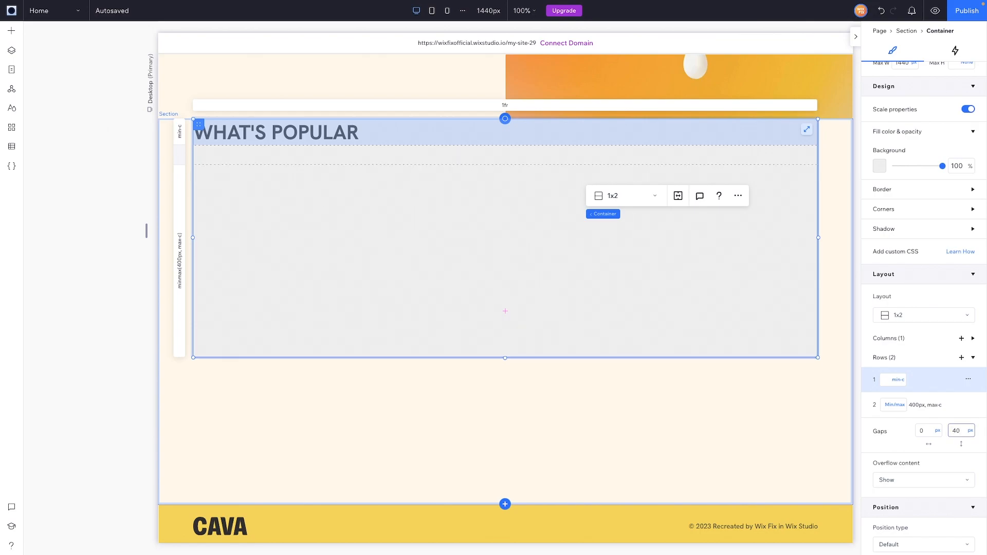
{"action": "left_click_drag", "start_coordinate": [504, 358], "coordinate": [510, 501]}
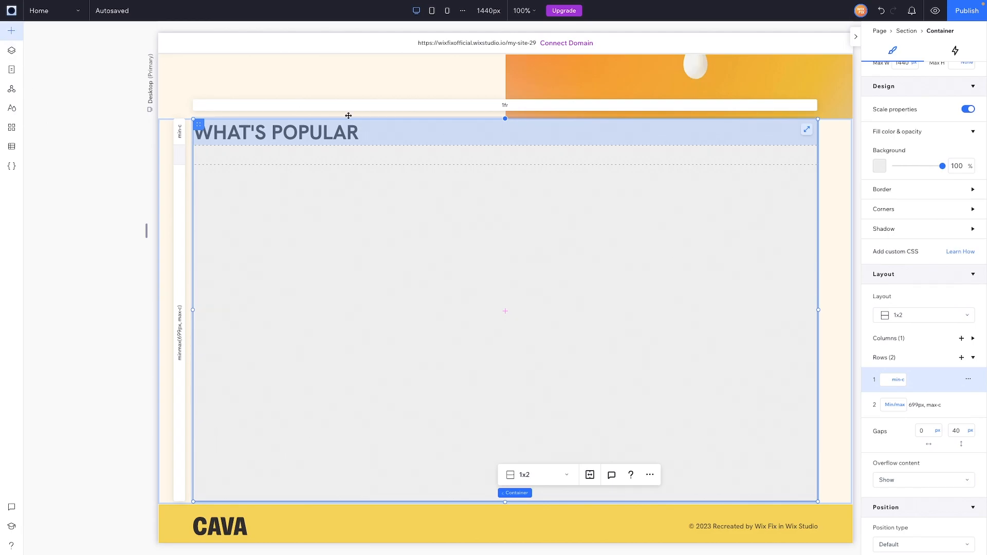
Step: Add a blank three-item repeater to the container's lower row and stretch it to fill the cell
{"action": "left_click", "coordinate": [71, 136]}
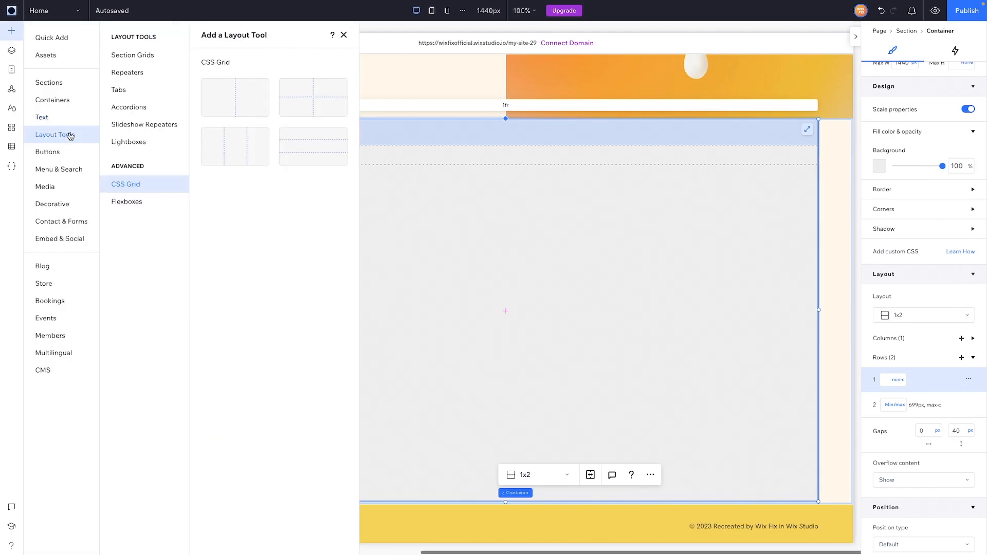
{"action": "left_click", "coordinate": [124, 75]}
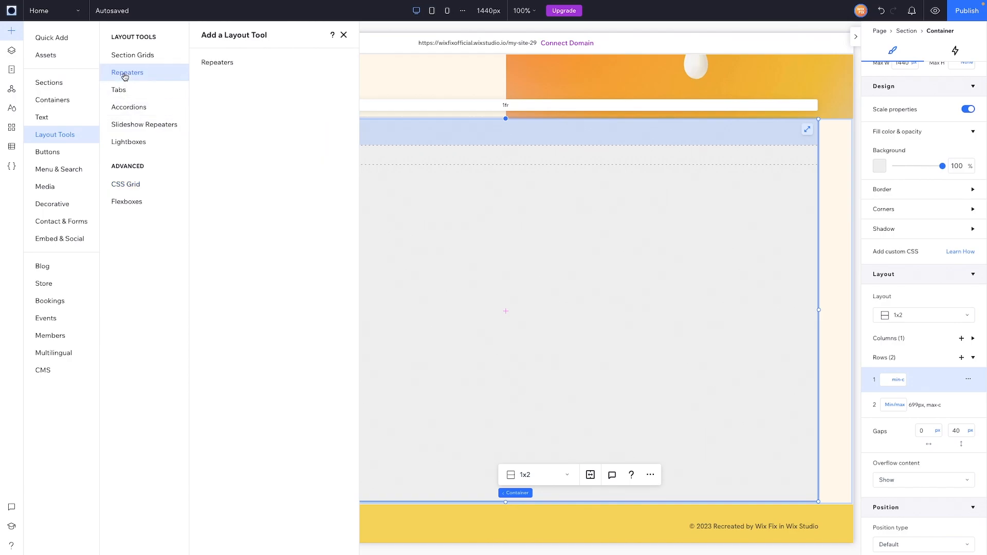
{"action": "left_click_drag", "start_coordinate": [237, 96], "coordinate": [304, 127]}
{"action": "left_click_drag", "start_coordinate": [501, 292], "coordinate": [502, 293]}
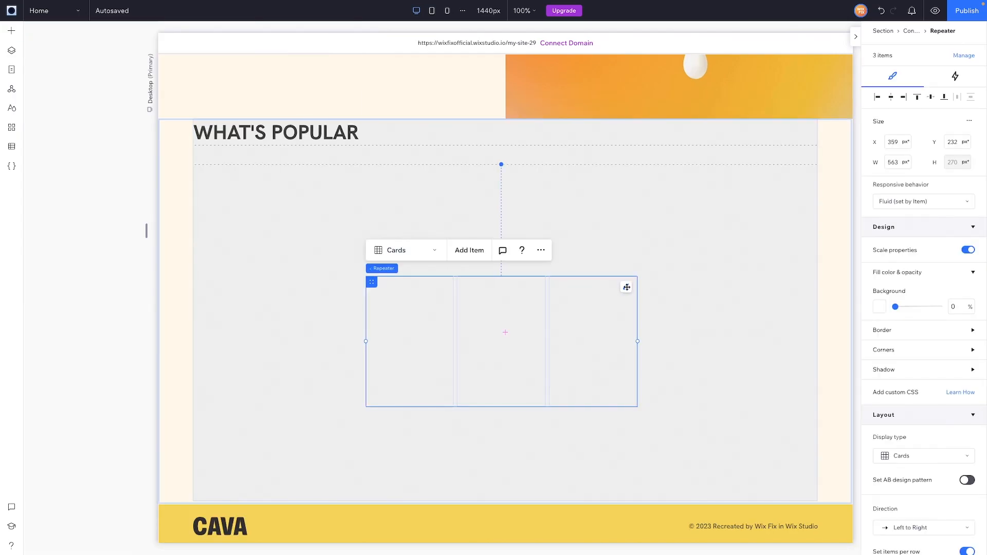
{"action": "left_click", "coordinate": [626, 288]}
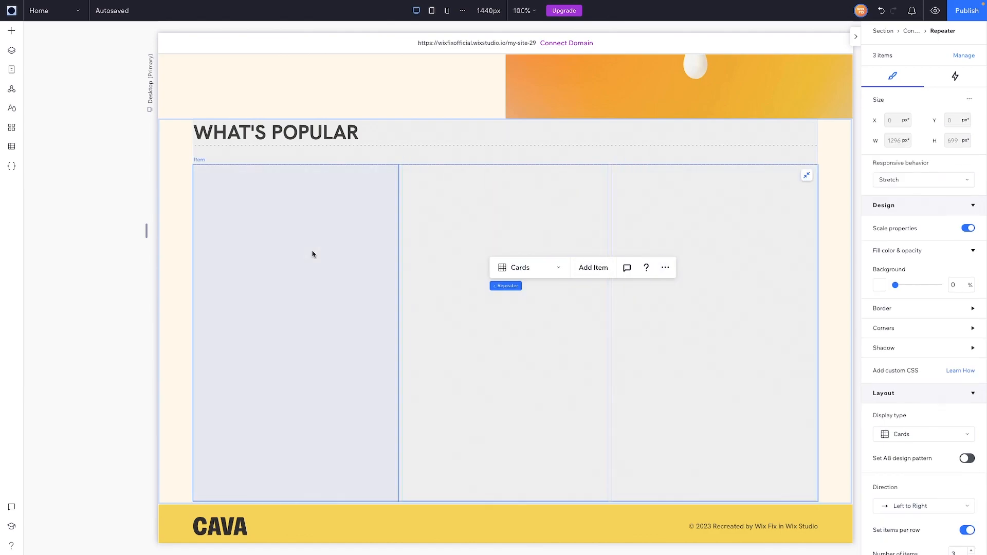
Step: Change the layout of the first repeater item to a 1x2 grid
{"action": "left_click", "coordinate": [241, 230]}
{"action": "left_click", "coordinate": [959, 396]}
{"action": "left_click", "coordinate": [921, 414]}
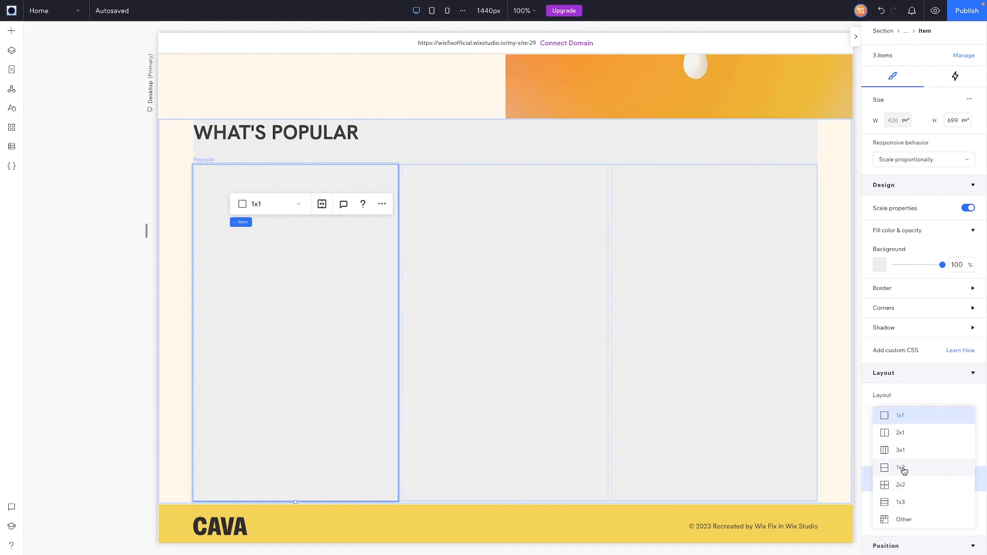
{"action": "left_click", "coordinate": [427, 331]}
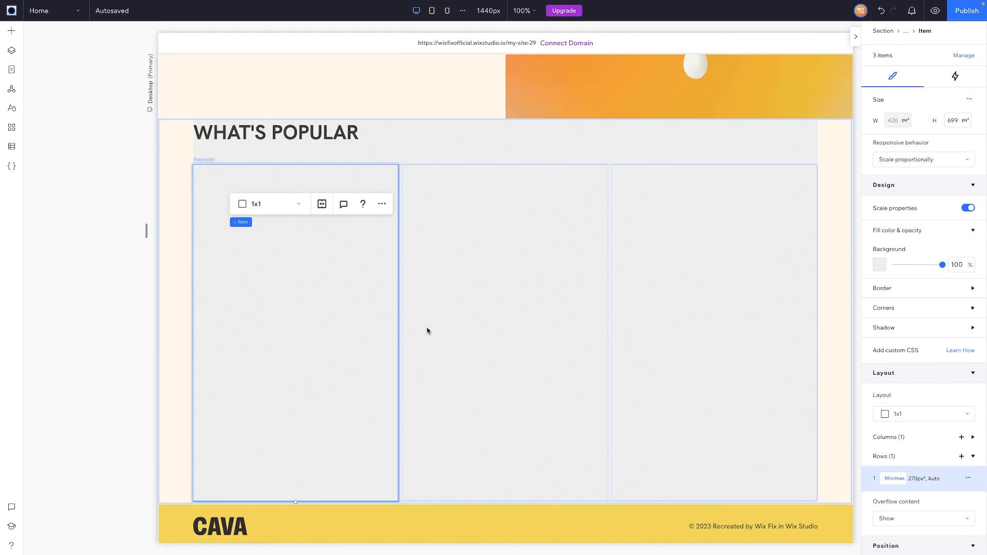
Step: Add a container to the upper cell of the first repeater item and stretch it to fill the cell
{"action": "left_click", "coordinate": [11, 30]}
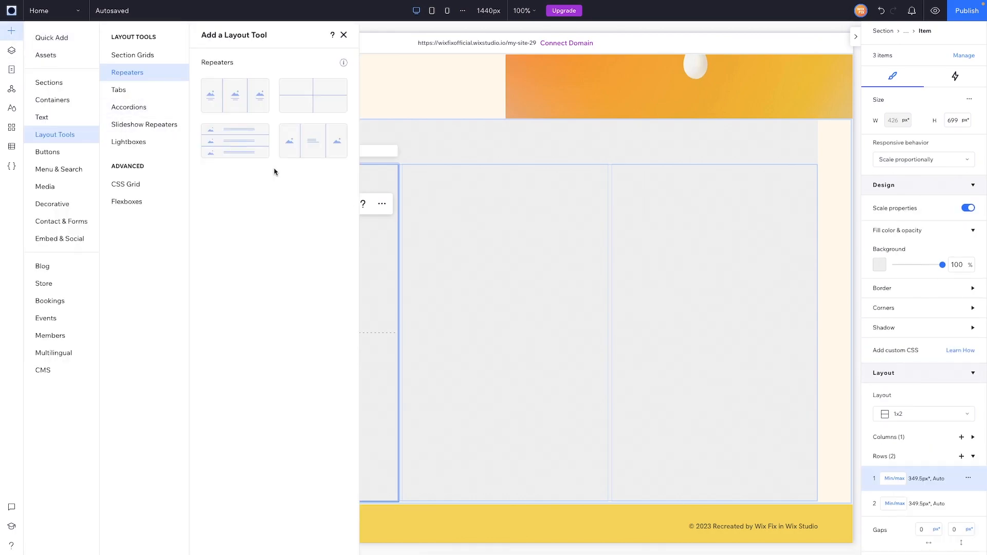
{"action": "left_click", "coordinate": [52, 37]}
{"action": "left_click_drag", "start_coordinate": [181, 148], "coordinate": [306, 245]}
{"action": "left_click", "coordinate": [382, 242]}
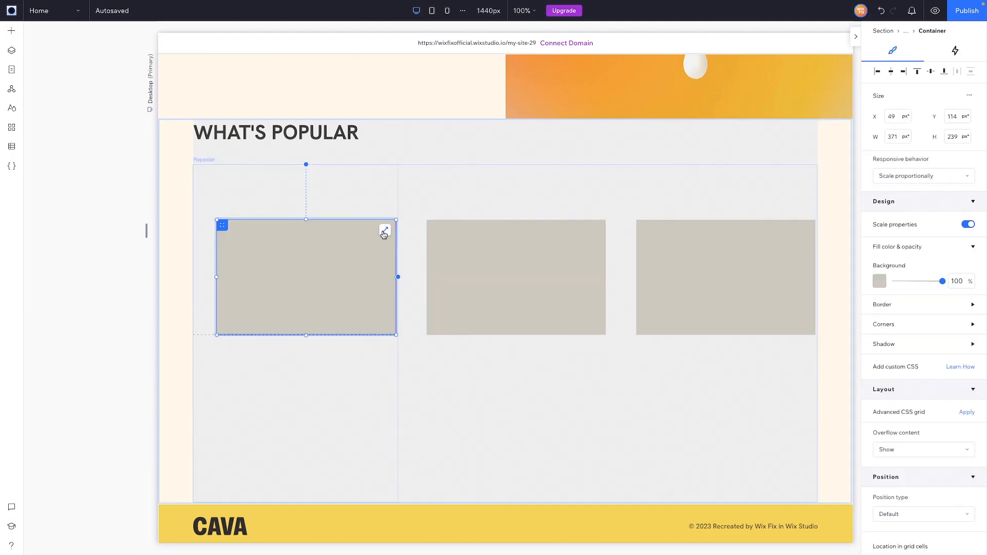
{"action": "left_click", "coordinate": [384, 231]}
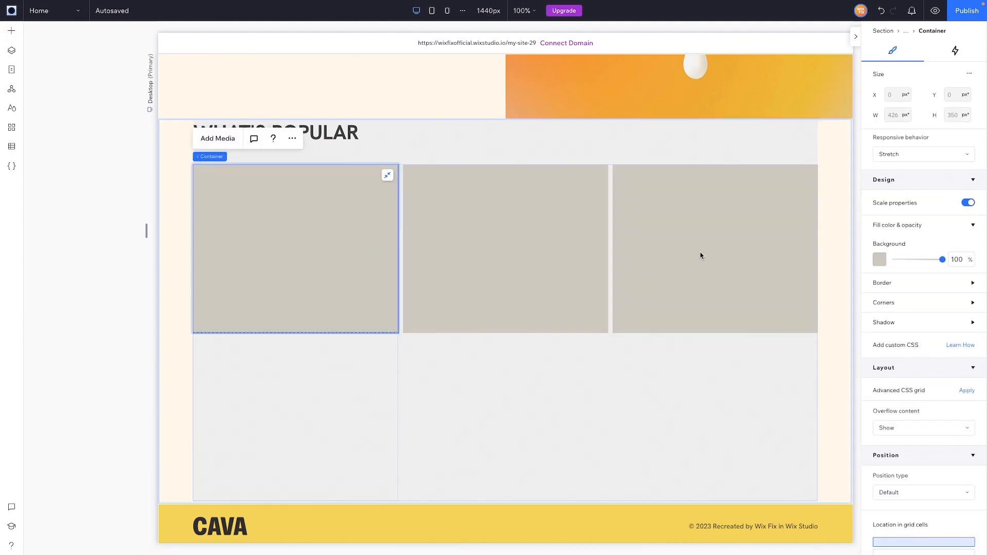
Step: Set the stretched container's background to the light beige theme color #F7F1E3
{"action": "left_click", "coordinate": [878, 259]}
{"action": "left_click", "coordinate": [894, 347]}
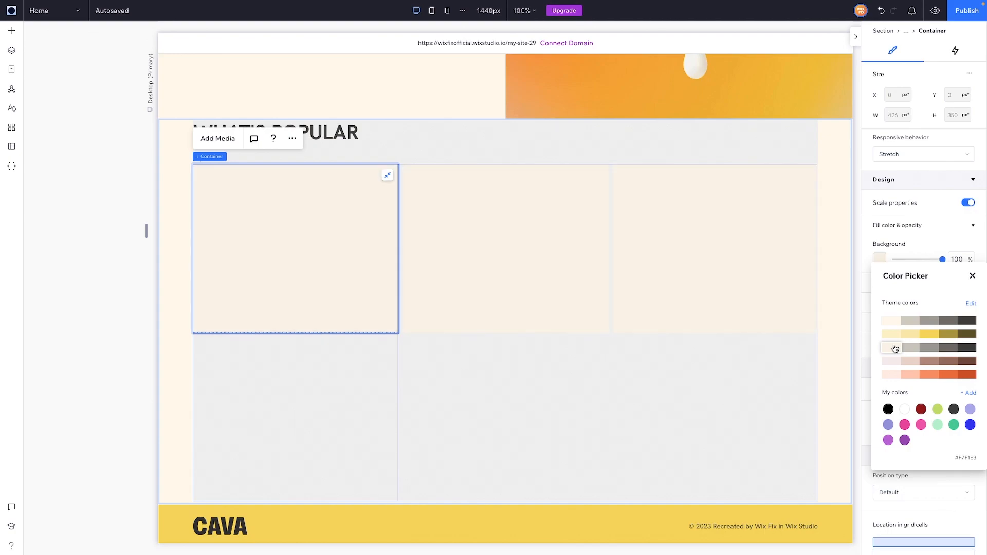
{"action": "left_click", "coordinate": [371, 322]}
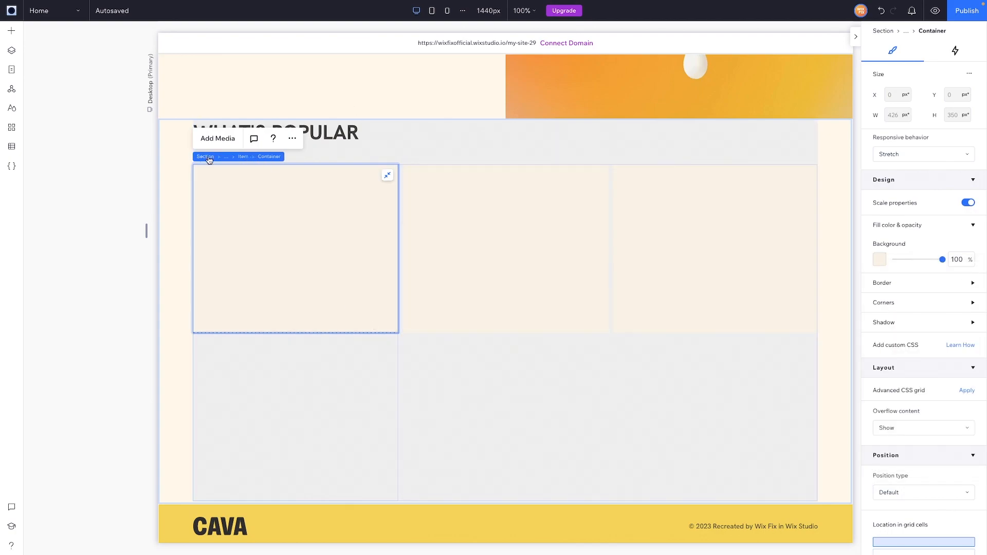
Step: Set the repeater's horizontal and vertical item gaps to 40 px
{"action": "left_click", "coordinate": [242, 156]}
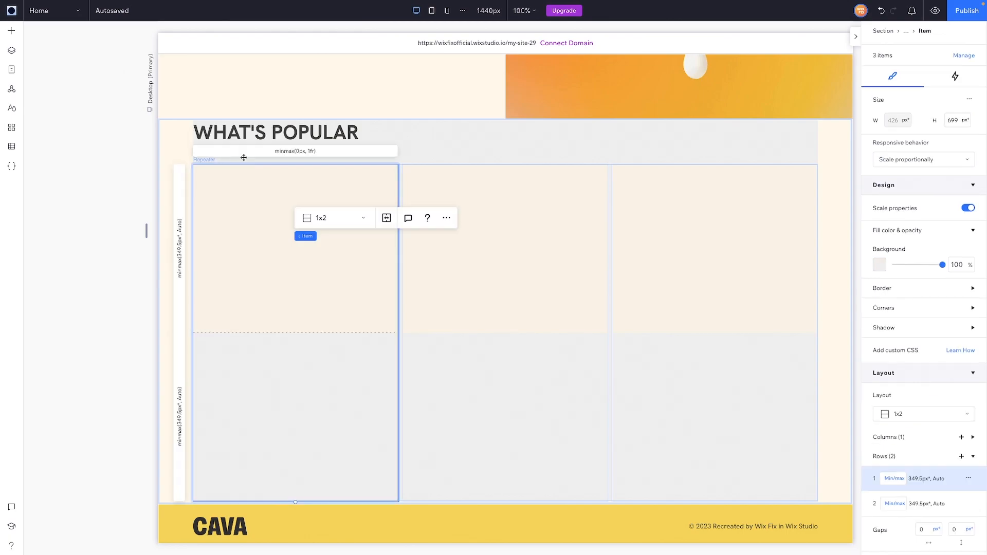
{"action": "left_click", "coordinate": [824, 292]}
{"action": "scroll", "coordinate": [923, 360], "scroll_direction": "down", "scroll_amount": 3}
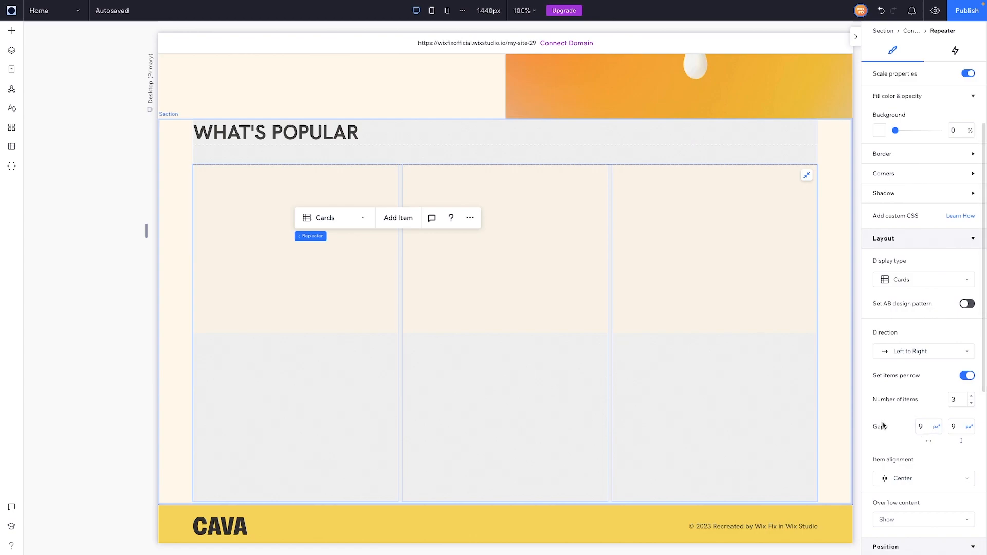
{"action": "left_click", "coordinate": [926, 425]}
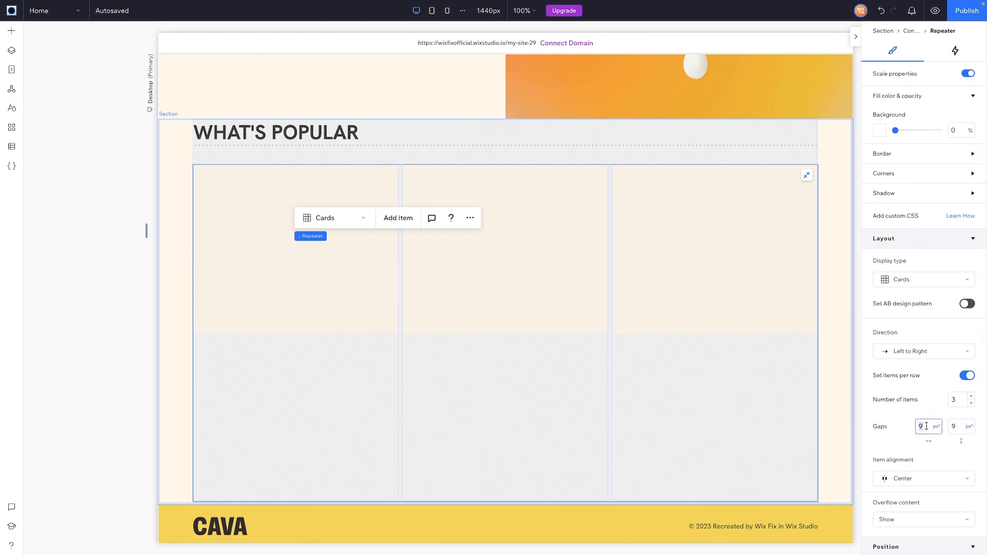
{"action": "key", "text": "Tab"}
{"action": "type", "text": "40"}
{"action": "key", "text": "Return"}
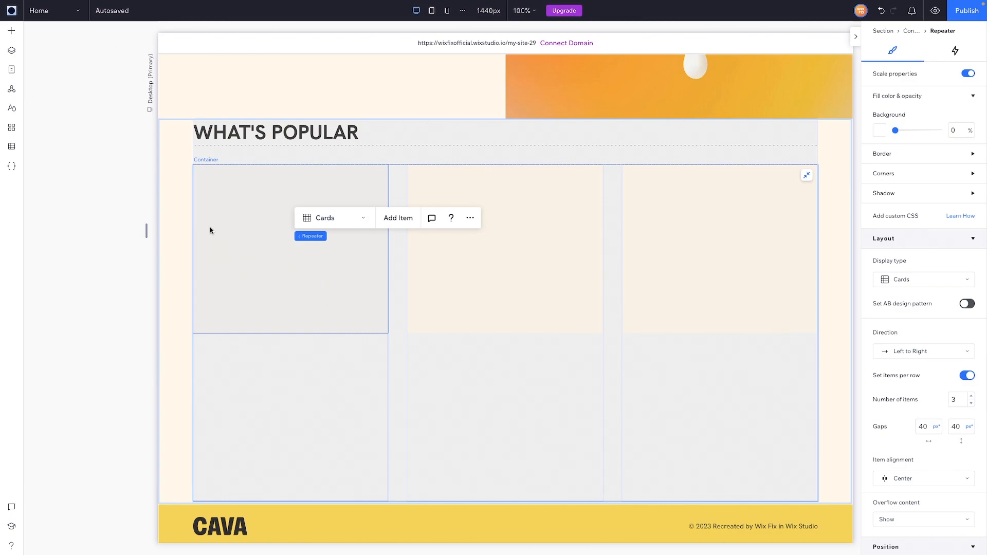
{"action": "left_click", "coordinate": [255, 351]}
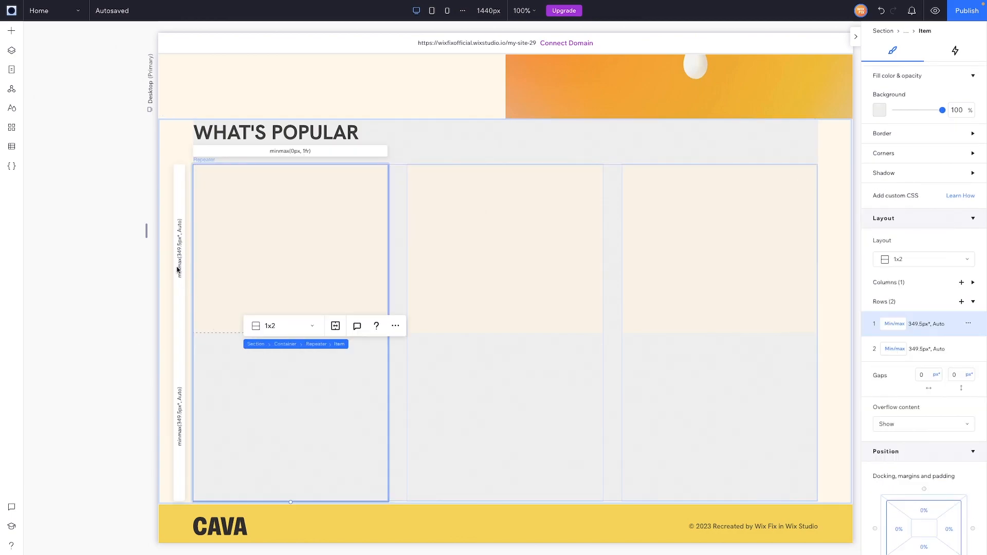
{"action": "left_click", "coordinate": [896, 323]}
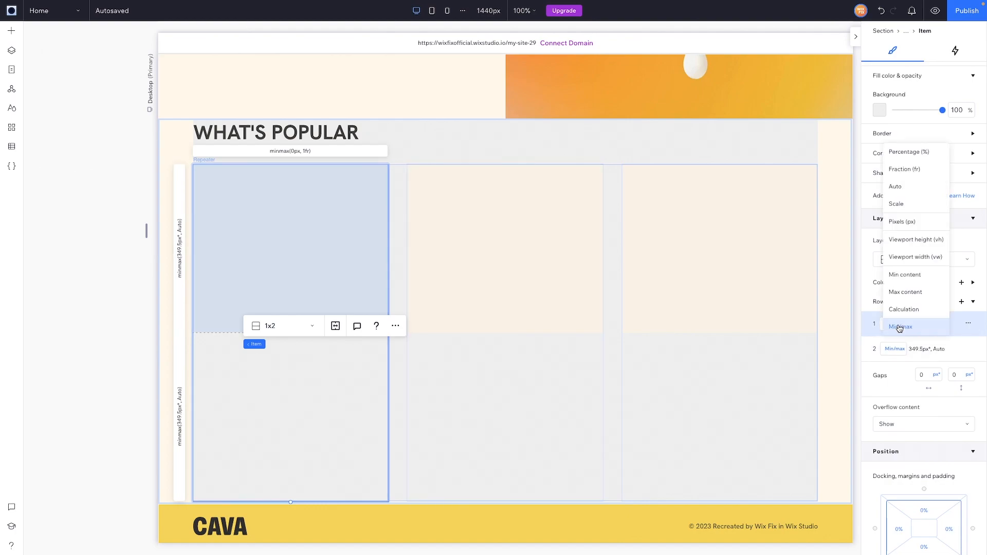
{"action": "left_click", "coordinate": [911, 170]}
{"action": "key", "text": "ctrl+z"}
Step: Size the repeater item's column in viewport width units (28.1 vw)
{"action": "left_click", "coordinate": [894, 287]}
{"action": "left_click", "coordinate": [902, 305]}
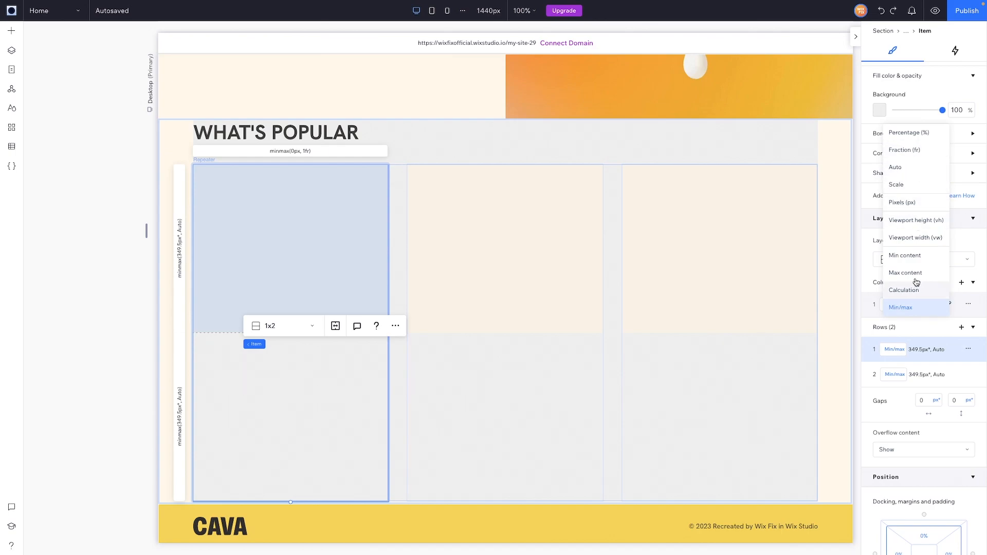
{"action": "left_click", "coordinate": [905, 238]}
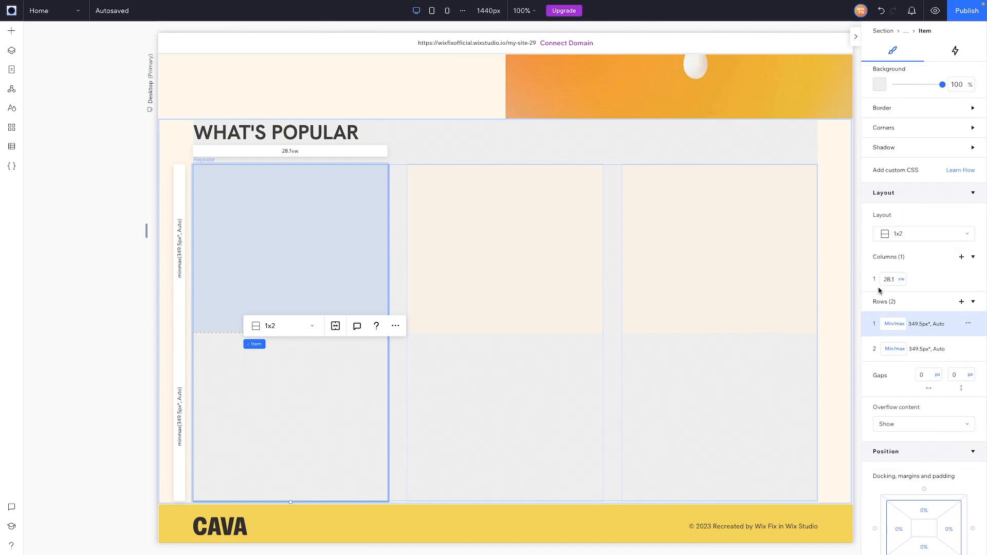
Step: Set the minimum height of the repeater item's upper row to 28.1 vw to match the column width
{"action": "left_click", "coordinate": [901, 284]}
{"action": "left_click", "coordinate": [899, 284]}
{"action": "left_click", "coordinate": [882, 325]}
{"action": "type", "text": "21"}
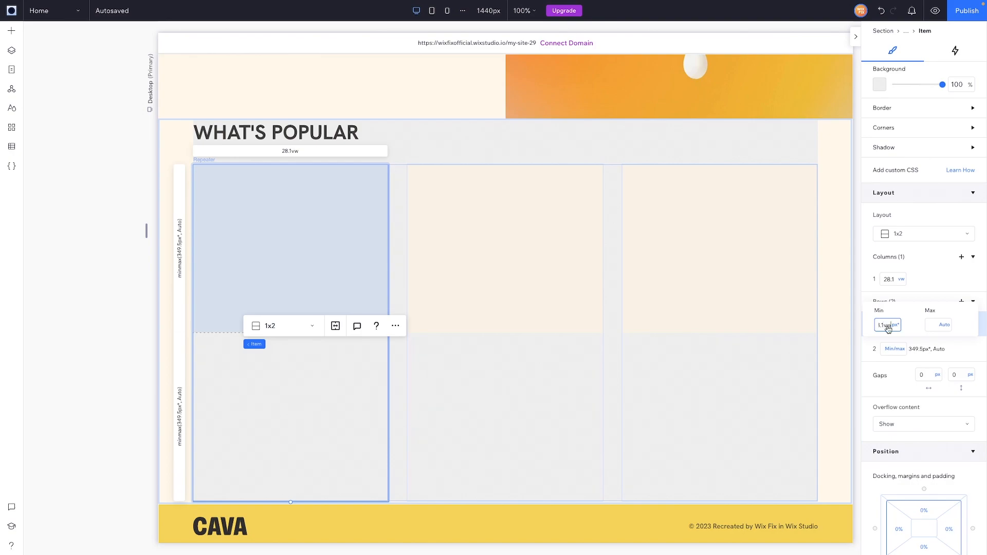
{"action": "type", "text": ".1vw"}
{"action": "key", "text": "Return"}
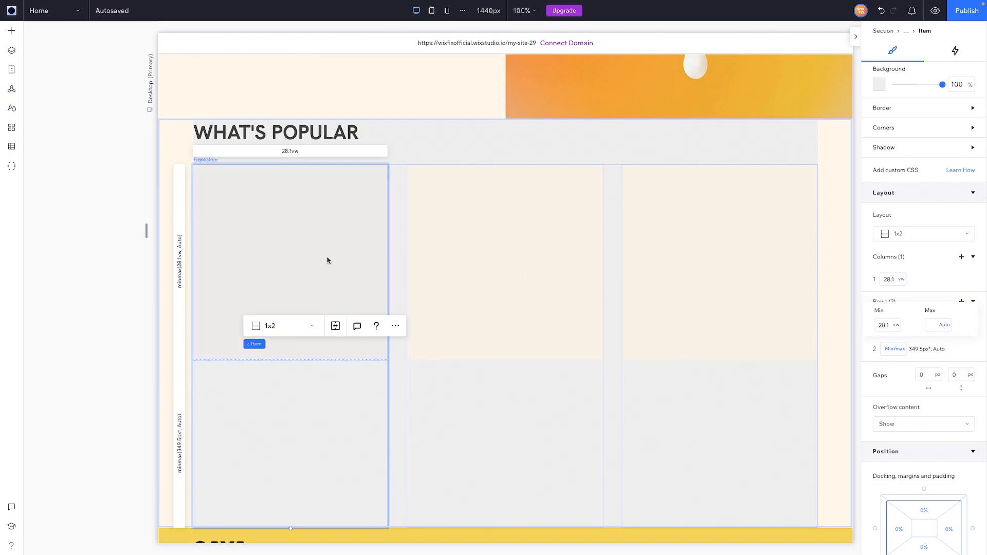
Step: Add the bowl image with the New! badge from the site files to the upper cell of the first repeater item
{"action": "left_click", "coordinate": [11, 31]}
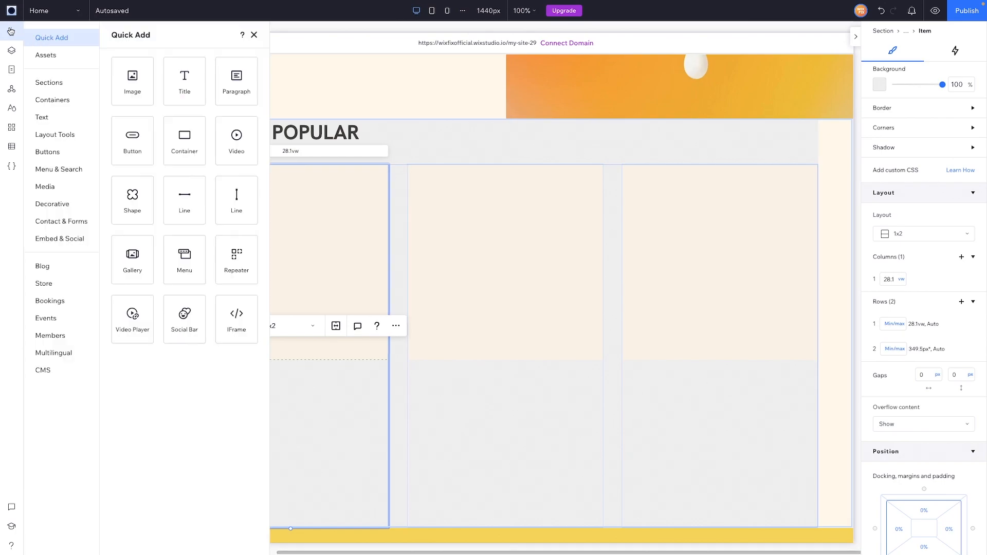
{"action": "left_click", "coordinate": [42, 117]}
{"action": "left_click", "coordinate": [45, 187]}
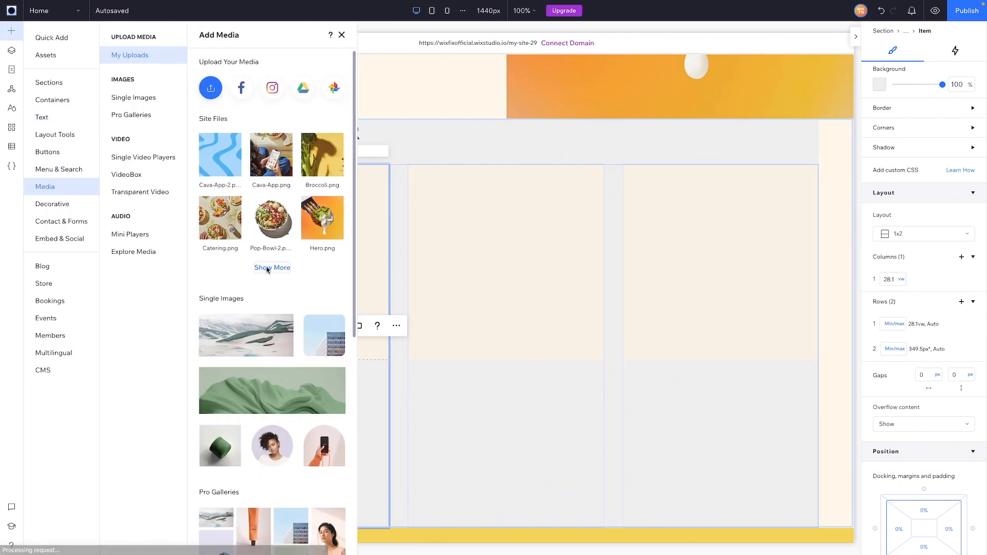
{"action": "left_click", "coordinate": [271, 267]}
{"action": "key", "text": "Escape"}
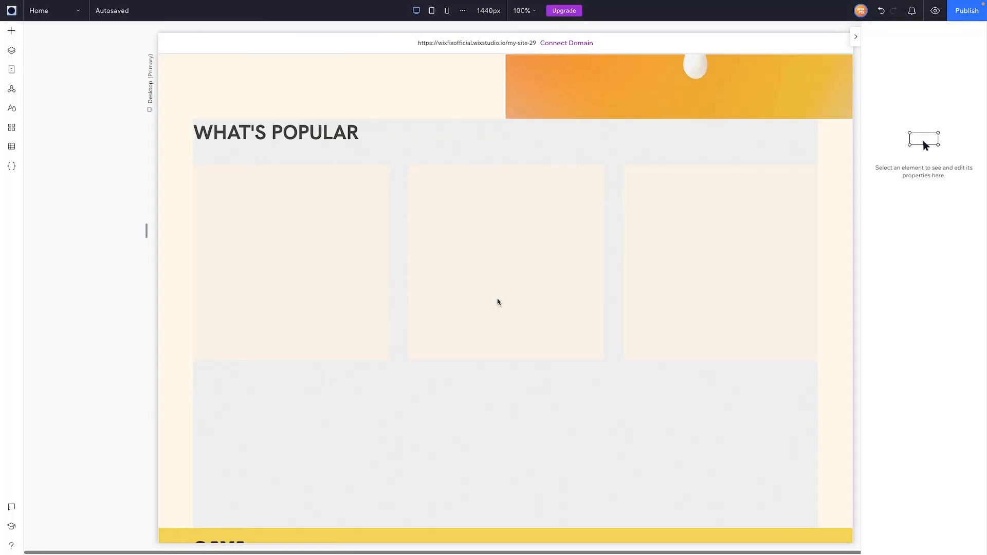
{"action": "left_click_drag", "start_coordinate": [622, 415], "coordinate": [521, 326]}
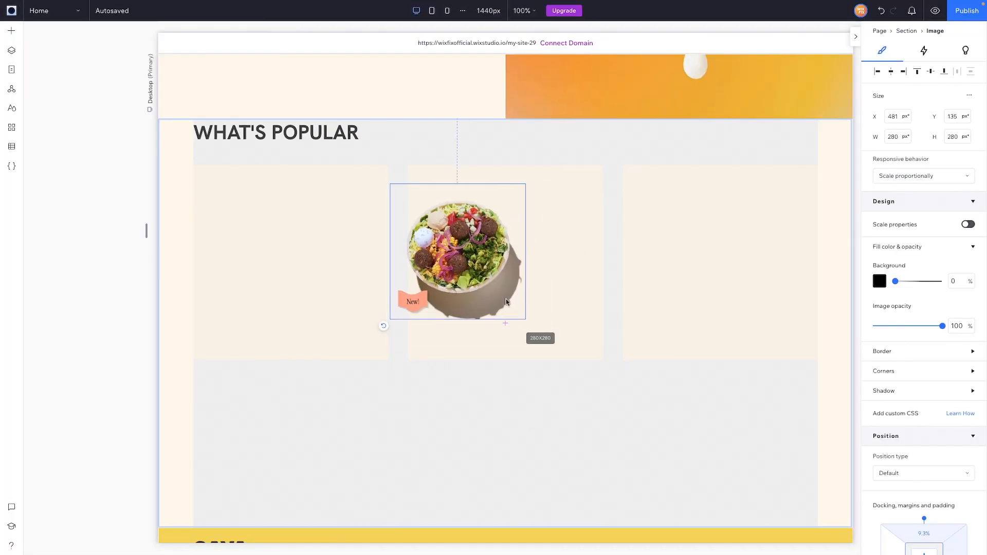
{"action": "left_click_drag", "start_coordinate": [470, 250], "coordinate": [298, 248]}
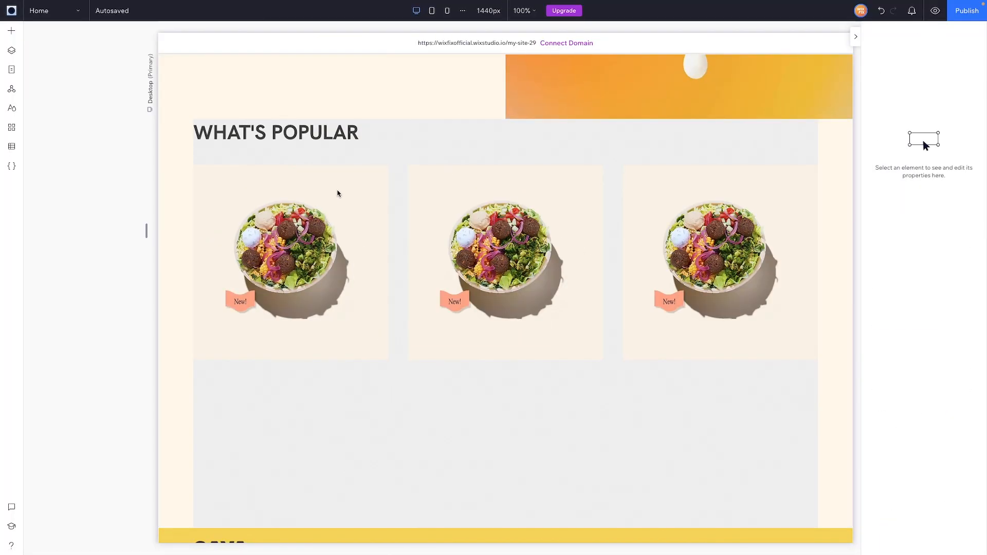
Step: Stretch the bowl image to fill its cell, and replace the second and third items' images with different bowls
{"action": "left_click", "coordinate": [342, 193]}
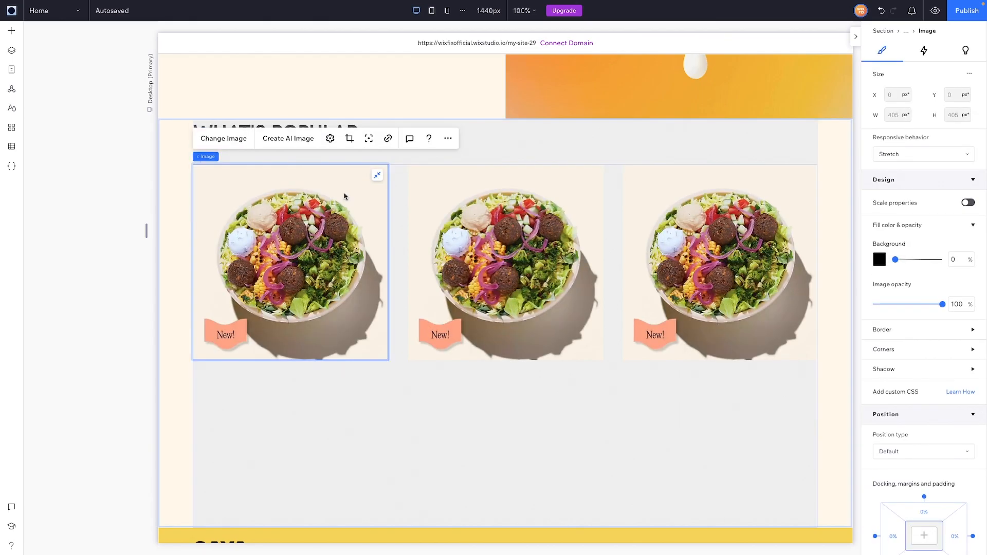
{"action": "left_click", "coordinate": [511, 232]}
{"action": "left_click", "coordinate": [439, 139]}
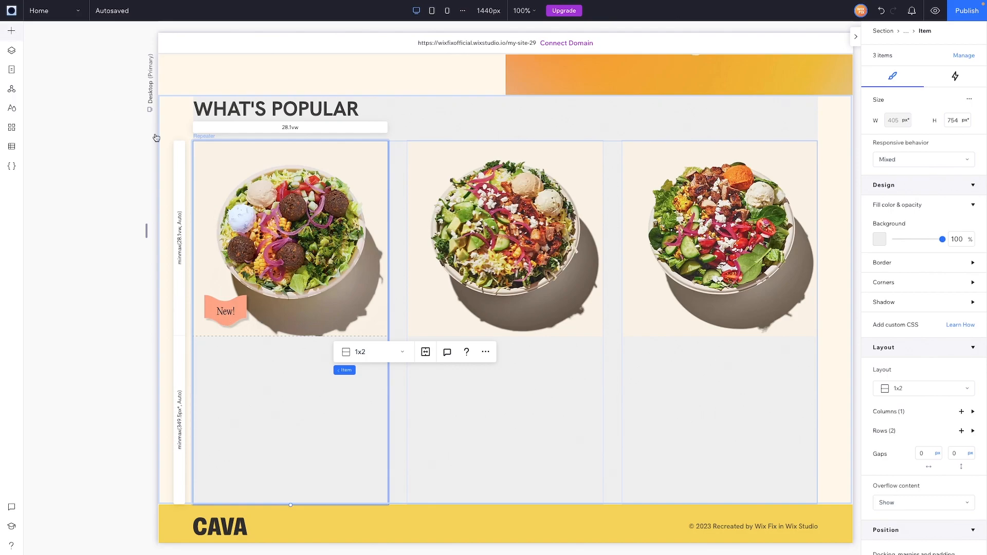
Step: Add a Heading 5 text below the bowl image in the repeater item and fit it to the item's full width
{"action": "left_click", "coordinate": [12, 31]}
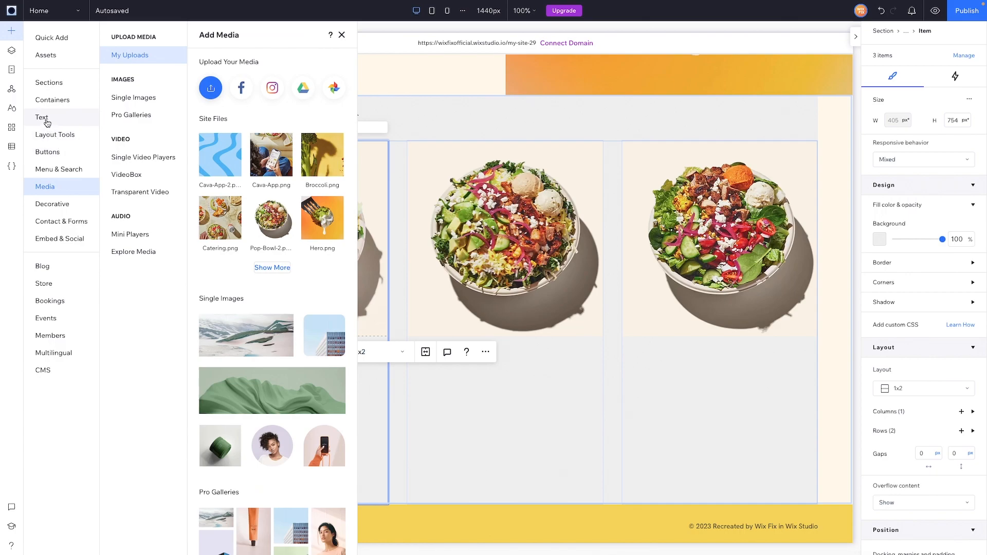
{"action": "left_click", "coordinate": [41, 118]}
{"action": "left_click_drag", "start_coordinate": [203, 186], "coordinate": [579, 355]}
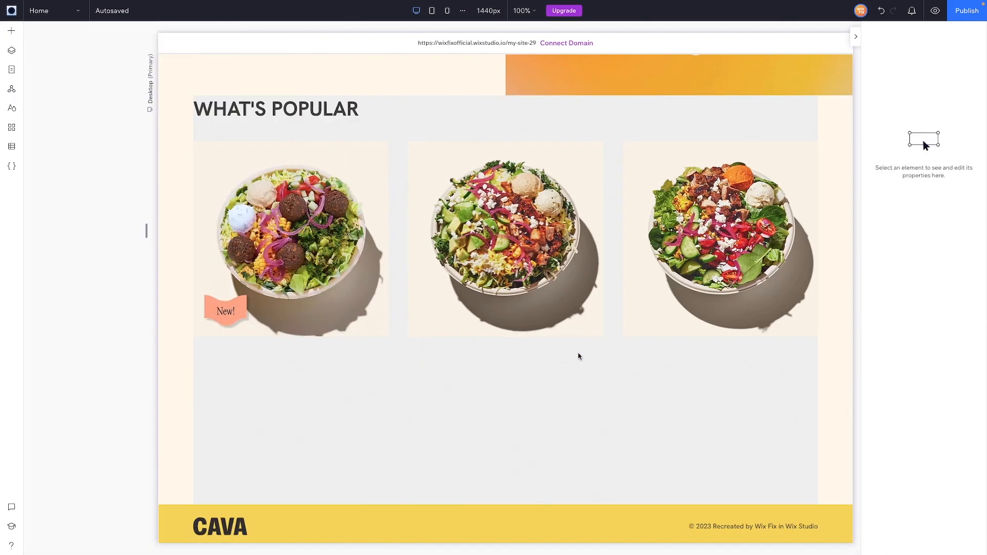
{"action": "left_click", "coordinate": [606, 359]}
{"action": "left_click_drag", "start_coordinate": [748, 359], "coordinate": [604, 359]}
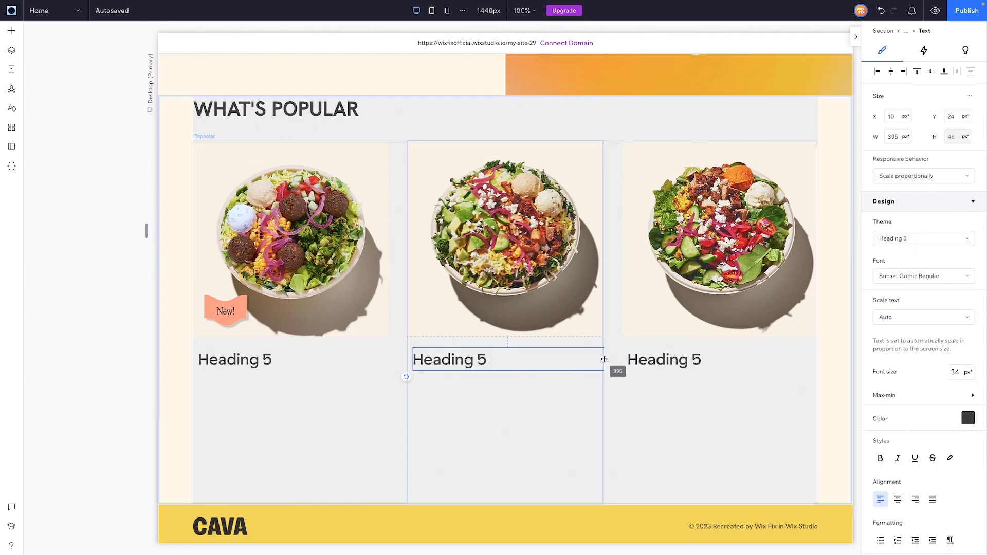
{"action": "left_click_drag", "start_coordinate": [411, 361], "coordinate": [406, 361]}
Step: Set the item heading's font to HK Grotesk Bold at 28 px
{"action": "left_click", "coordinate": [923, 276]}
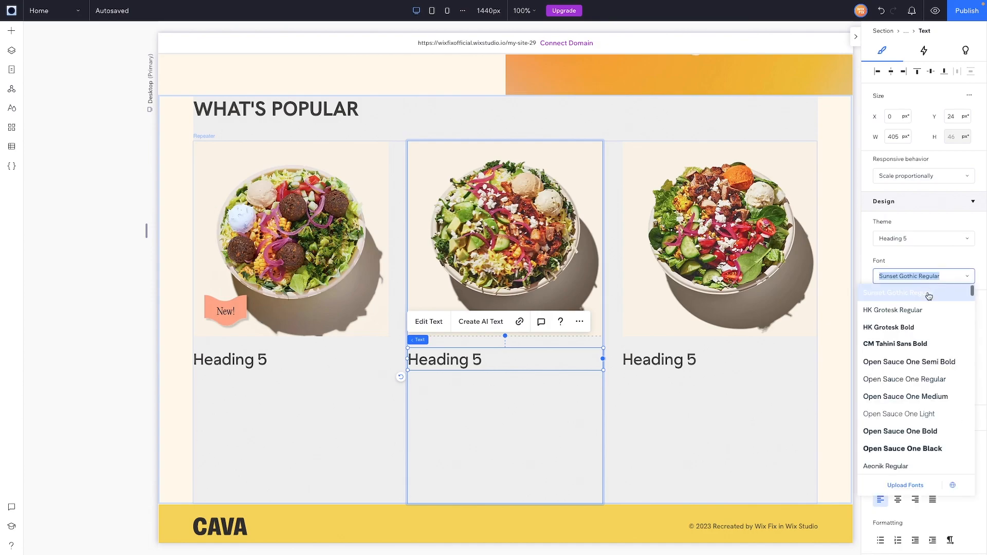
{"action": "left_click", "coordinate": [923, 329]}
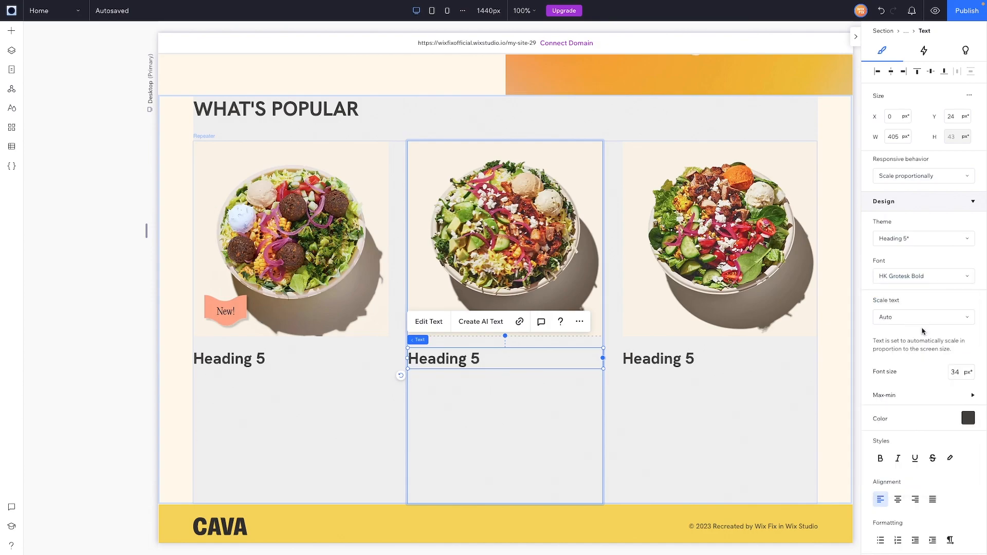
{"action": "left_click", "coordinate": [963, 373]}
{"action": "type", "text": "28"}
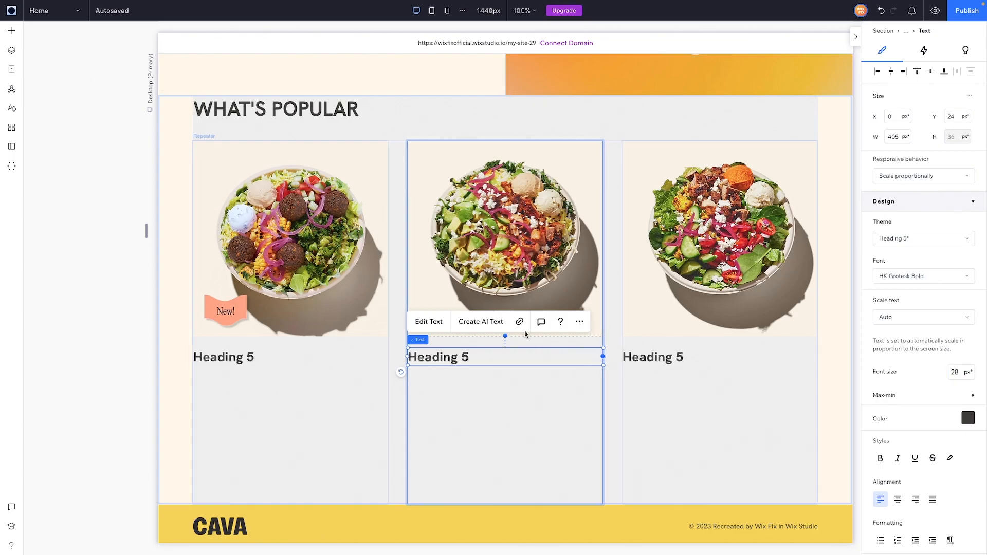
Step: Add a Paragraph 1 text beneath the item heading and narrow it to about 407 px to fit the item
{"action": "left_click", "coordinate": [12, 31]}
{"action": "left_click_drag", "start_coordinate": [205, 232], "coordinate": [514, 396]}
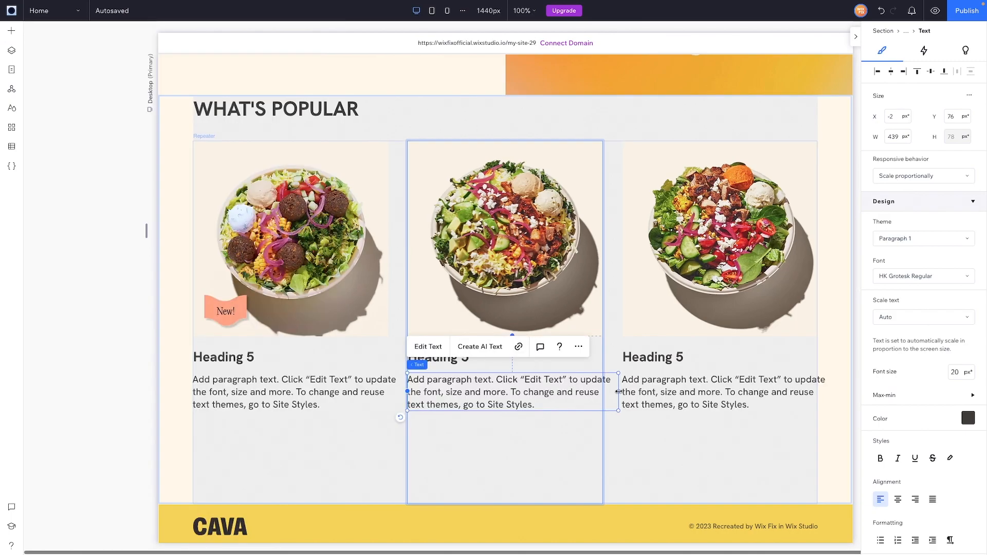
{"action": "left_click", "coordinate": [604, 392]}
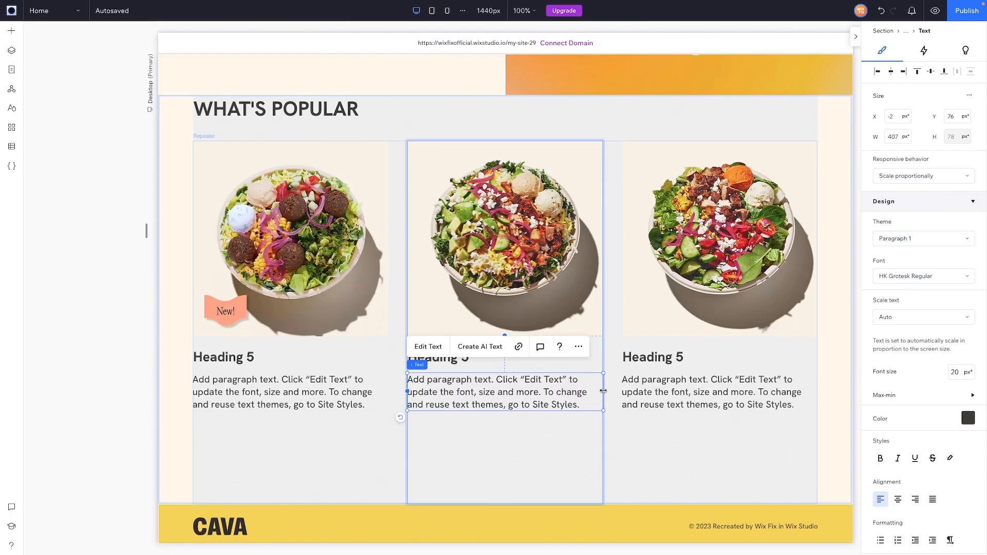
Step: Set the item paragraph's font size to 13 px and its font to HK Grotesk Bold
{"action": "left_click", "coordinate": [956, 372]}
{"action": "type", "text": "13"}
{"action": "key", "text": "Return"}
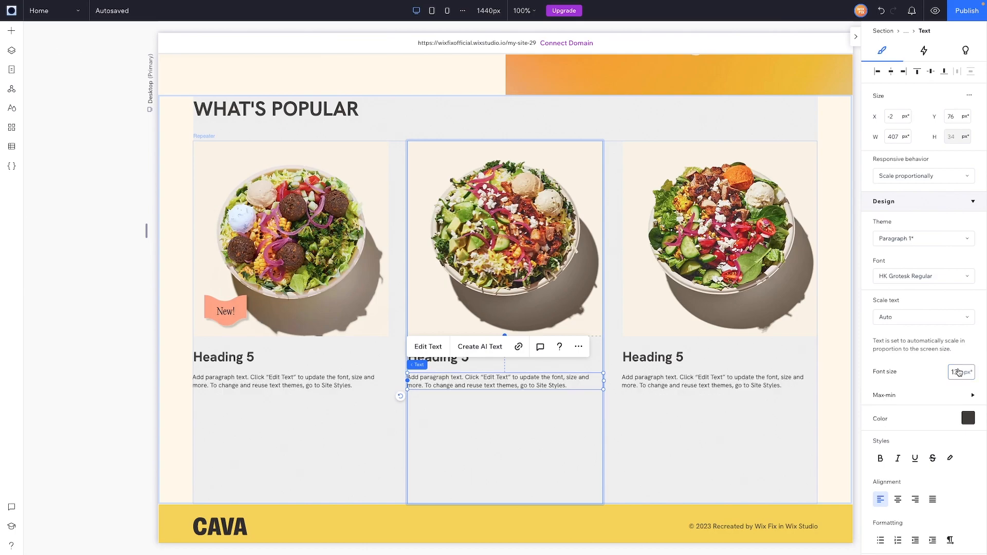
{"action": "left_click", "coordinate": [922, 276]}
{"action": "left_click", "coordinate": [905, 312]}
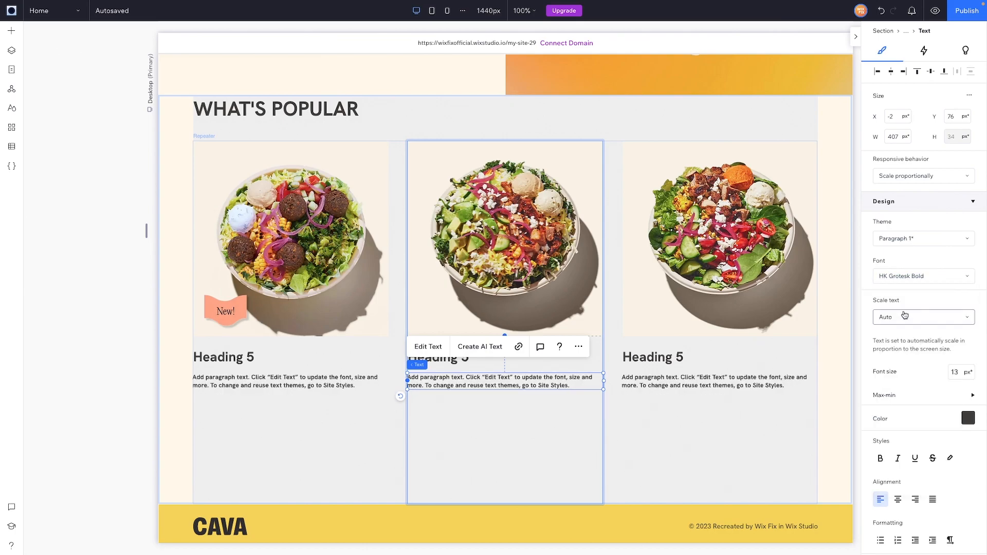
Step: Copy the header's Order button and paste it into the lower cell of the middle repeater item
{"action": "left_click", "coordinate": [752, 75]}
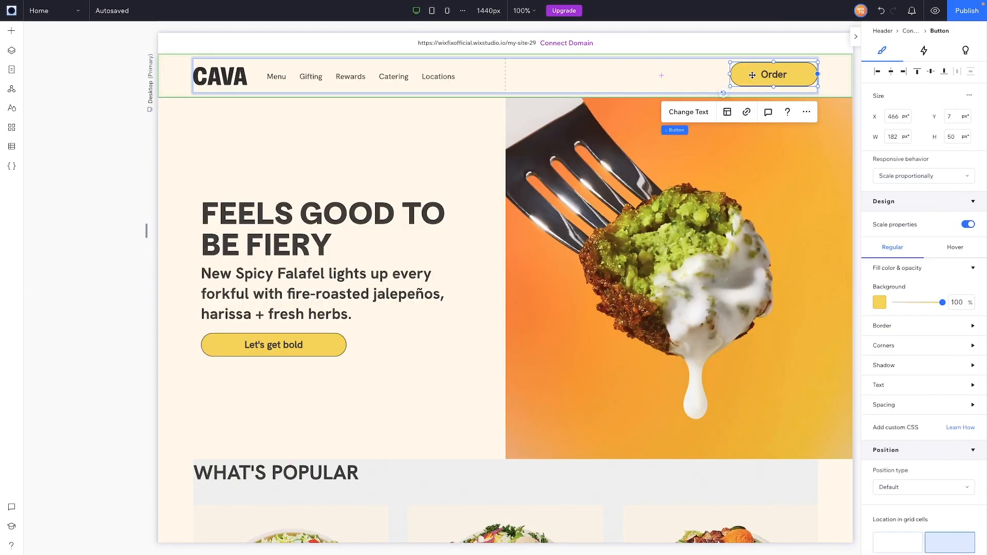
{"action": "scroll", "coordinate": [502, 309], "scroll_direction": "down", "scroll_amount": 8}
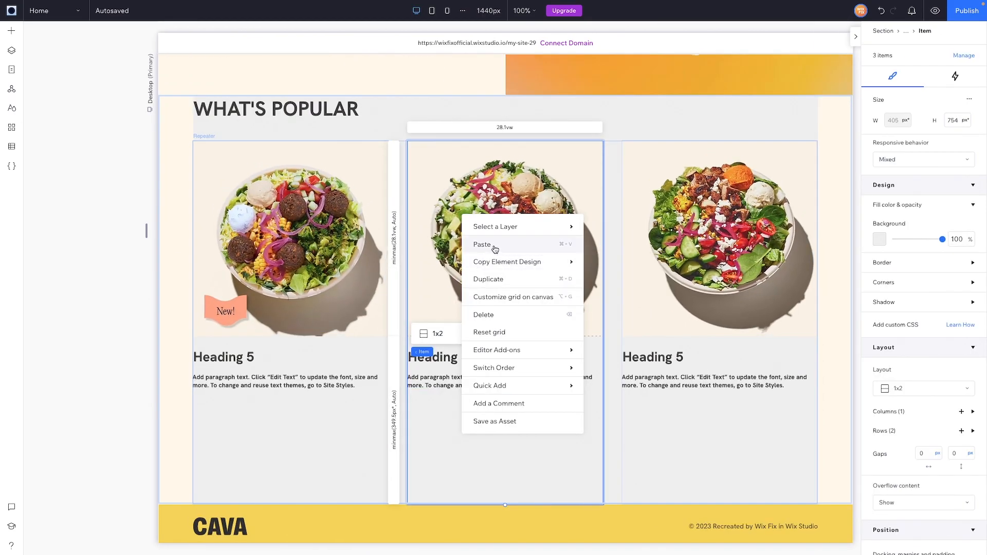
{"action": "key", "text": "Escape"}
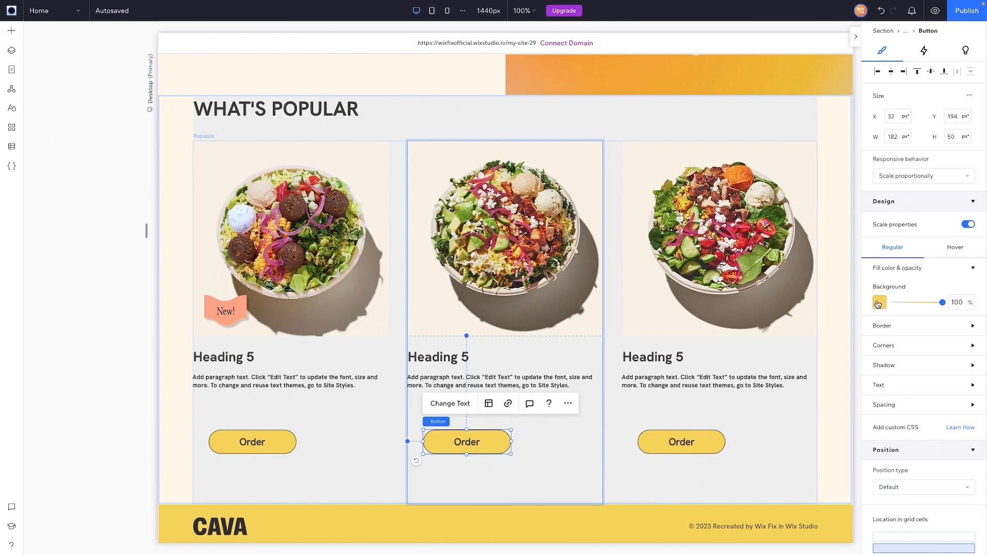
Step: Change the pasted Order button's background color to white
{"action": "left_click", "coordinate": [878, 303]}
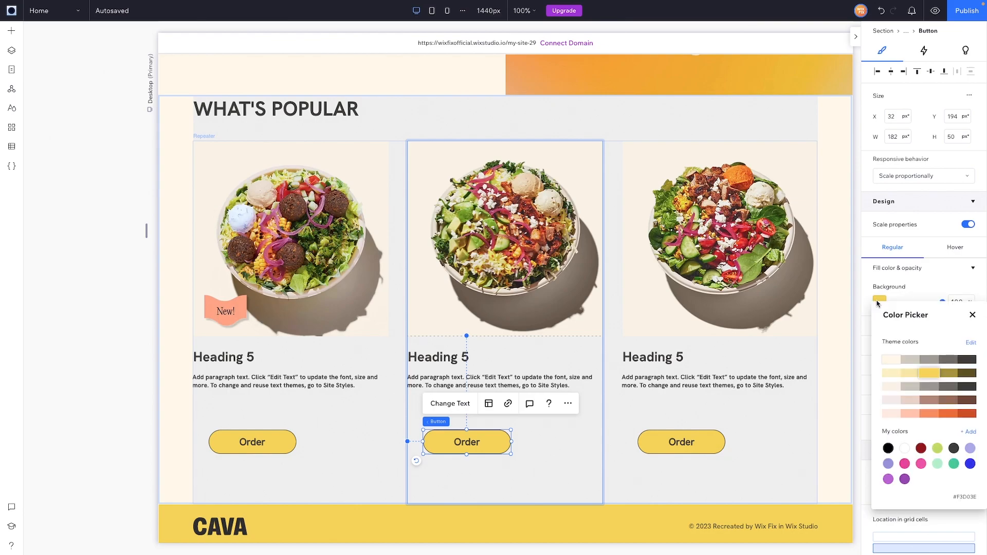
{"action": "left_click", "coordinate": [904, 449]}
{"action": "left_click", "coordinate": [553, 455]}
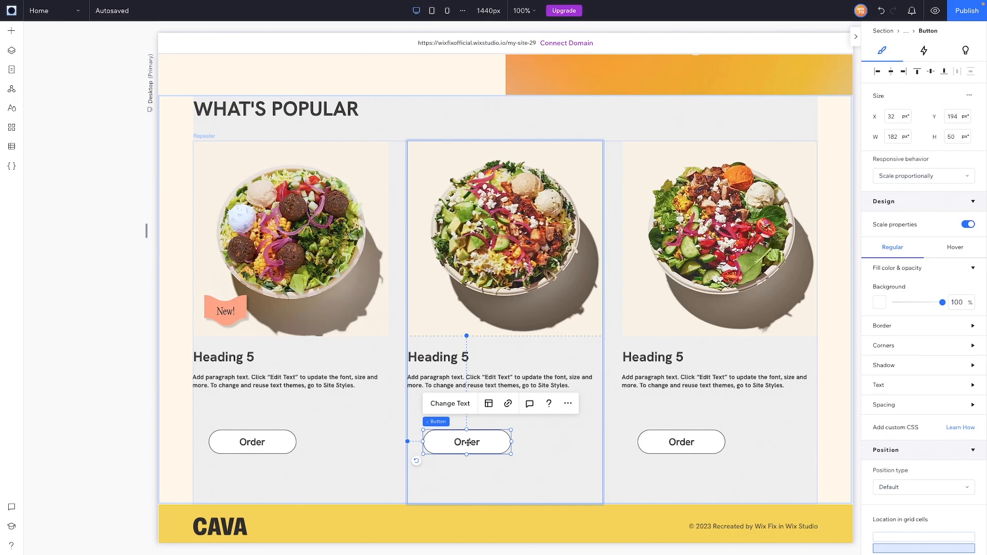
Step: Change the text of the middle item's button to "Order now"
{"action": "left_click", "coordinate": [455, 405]}
{"action": "key", "text": "Right"}
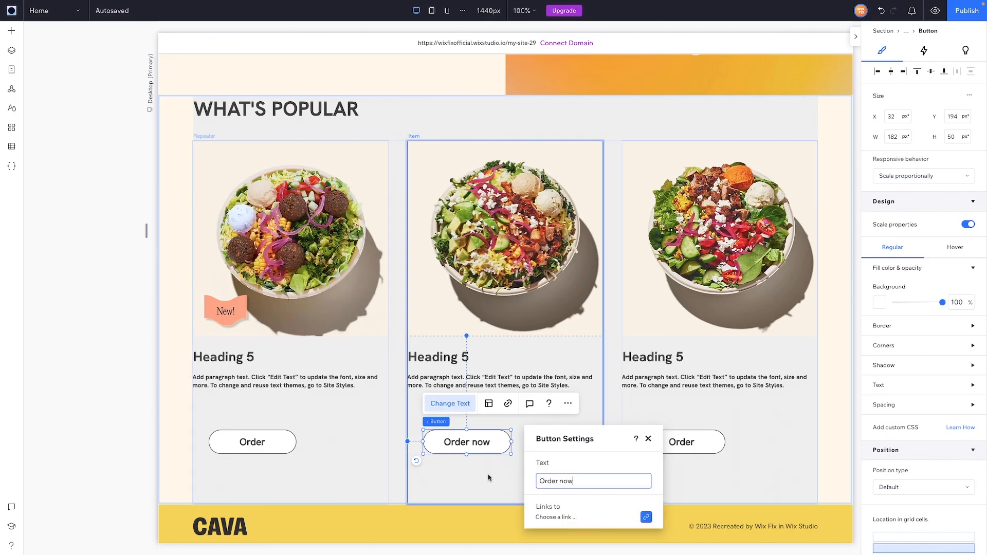
{"action": "left_click", "coordinate": [648, 438]}
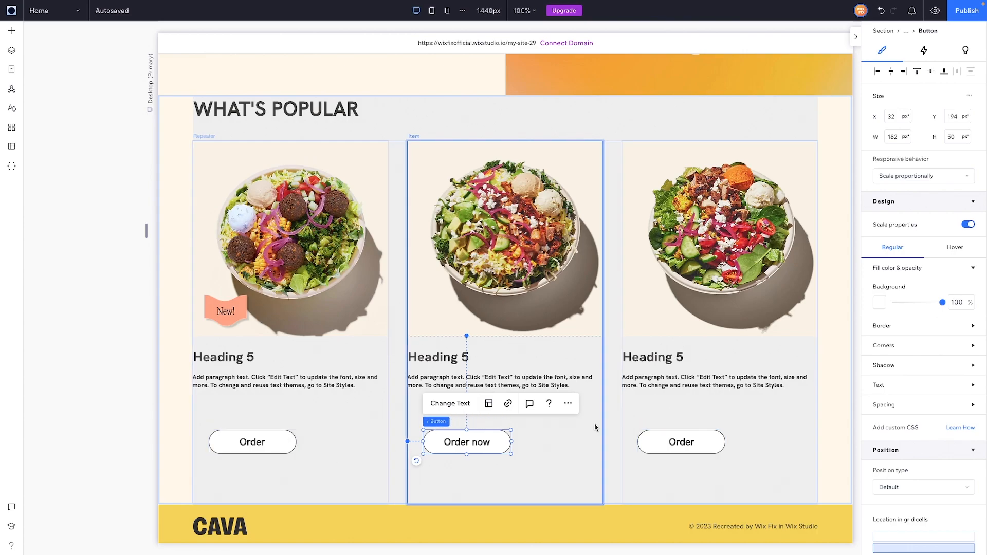
Step: Give the other items' buttons the same label and place the buttons at the items' left edge just beneath the paragraph
{"action": "scroll", "coordinate": [473, 514], "scroll_direction": "up", "scroll_amount": 2}
{"action": "left_click_drag", "start_coordinate": [385, 242], "coordinate": [436, 486]}
{"action": "scroll", "coordinate": [560, 503], "scroll_direction": "down", "scroll_amount": 1}
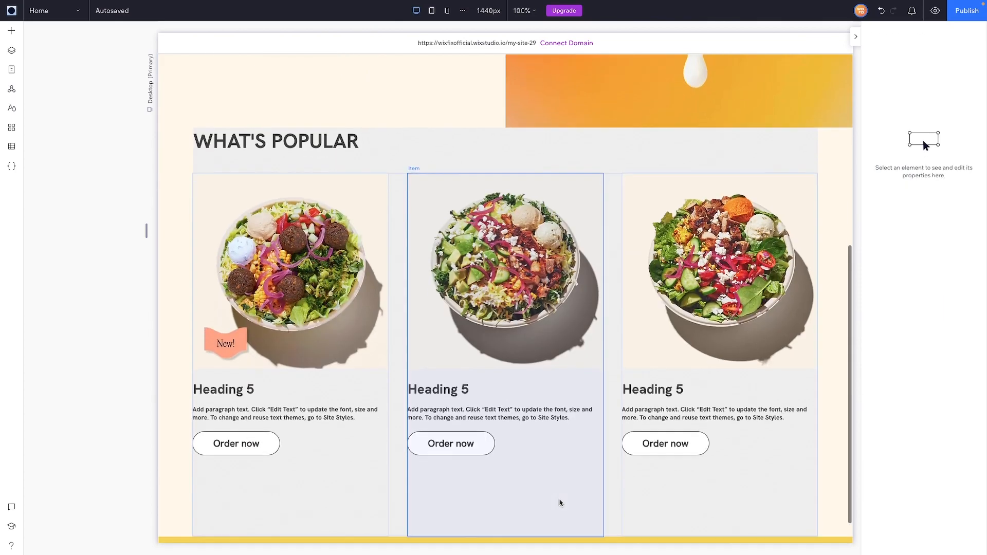
Step: Stack the item's heading, paragraph and button vertically, and retitle the items MARKET SPICE, HARISSA AVOCADO and LEMON CHICKEN
{"action": "left_click", "coordinate": [455, 367]}
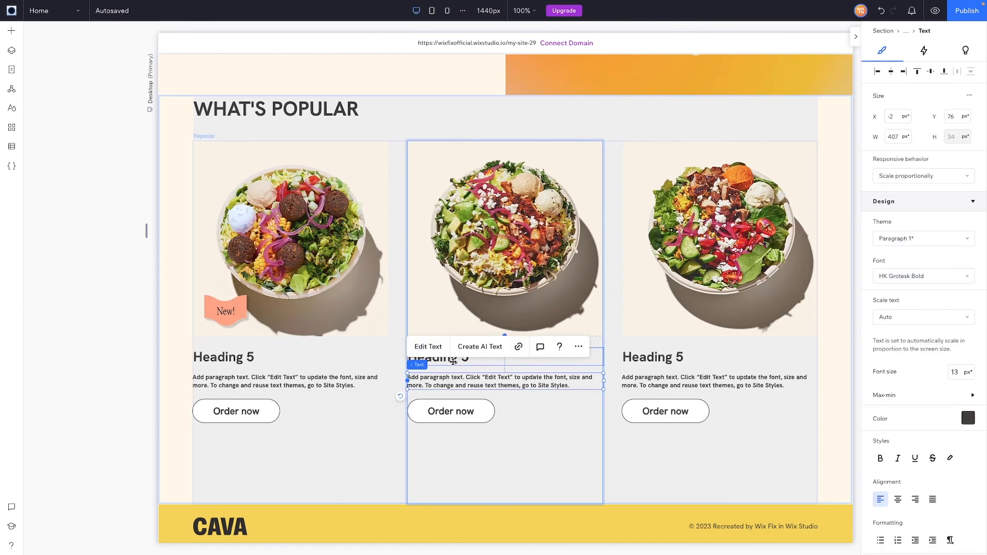
{"action": "left_click", "coordinate": [451, 410], "text": "shift"}
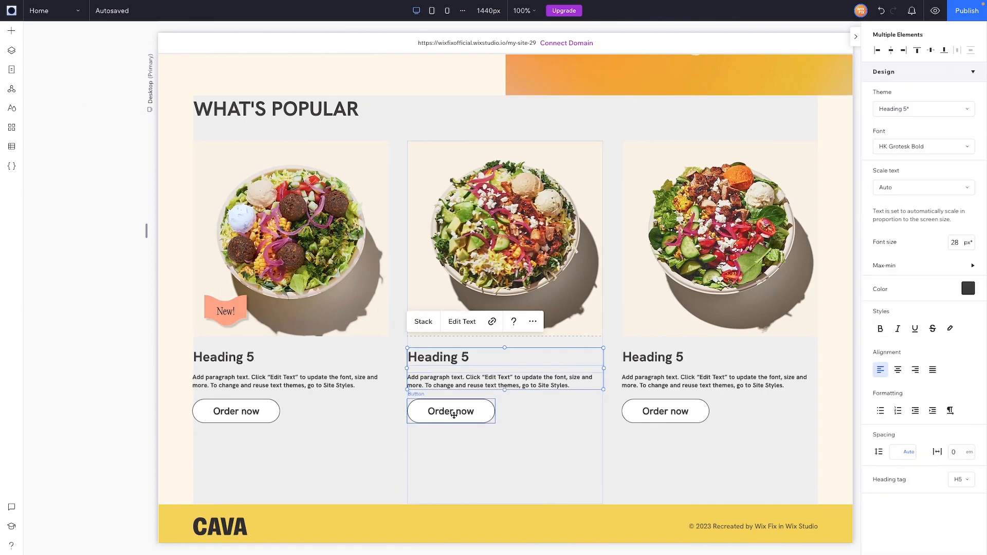
{"action": "left_click", "coordinate": [424, 321]}
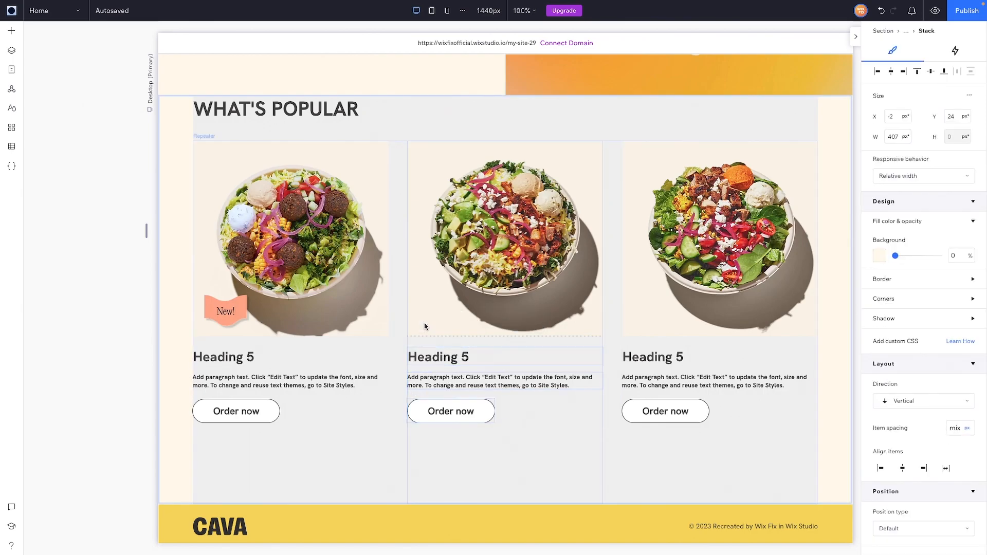
{"action": "left_click", "coordinate": [274, 358]}
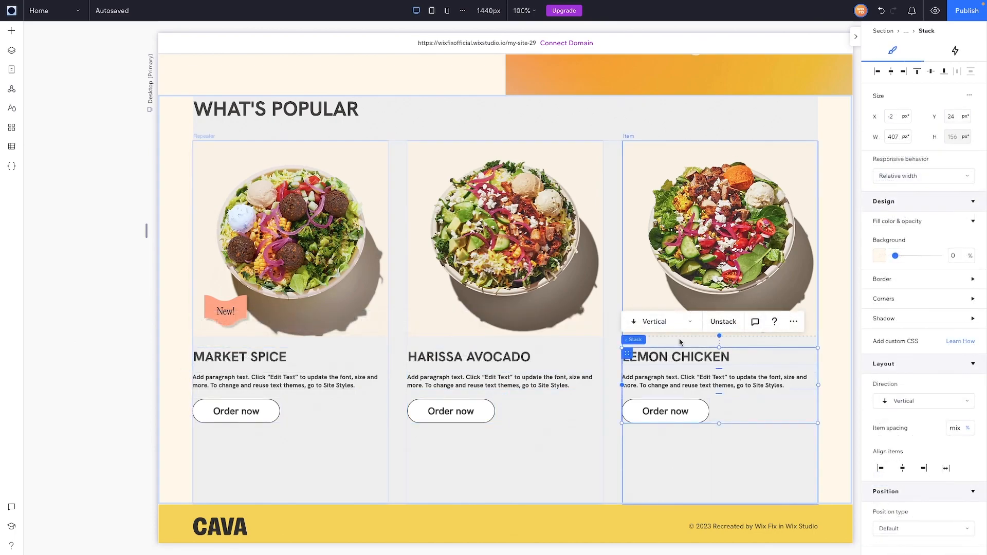
Step: Set the repeater item's vertical grid gap to 16 px and align the text stack to the top of its cell
{"action": "left_click", "coordinate": [749, 346]}
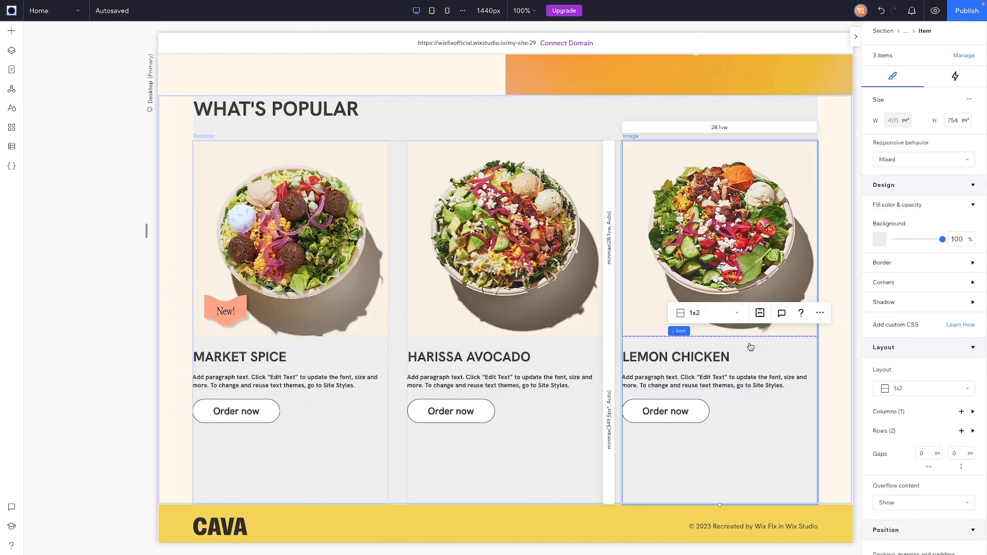
{"action": "left_click", "coordinate": [953, 454]}
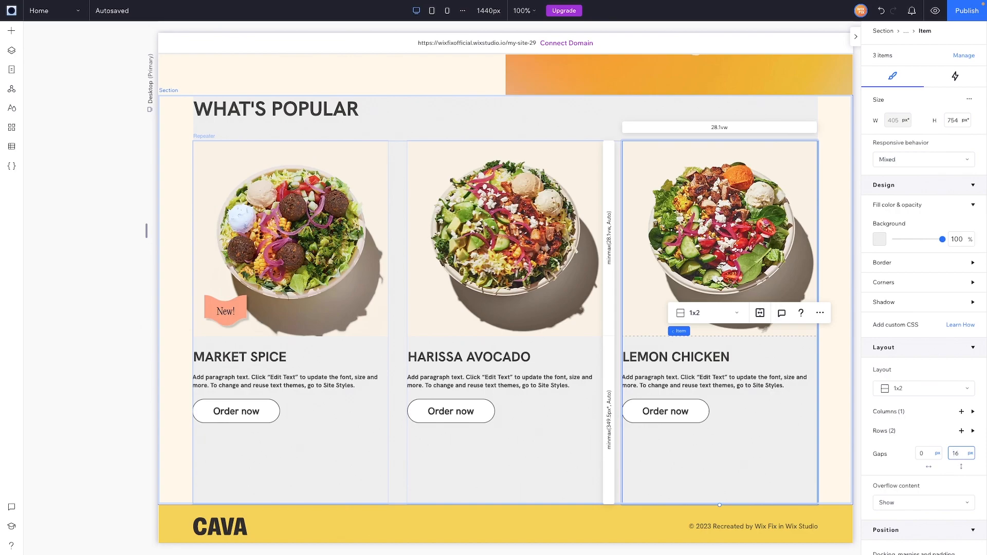
{"action": "key", "text": "Return"}
{"action": "left_click", "coordinate": [684, 378]}
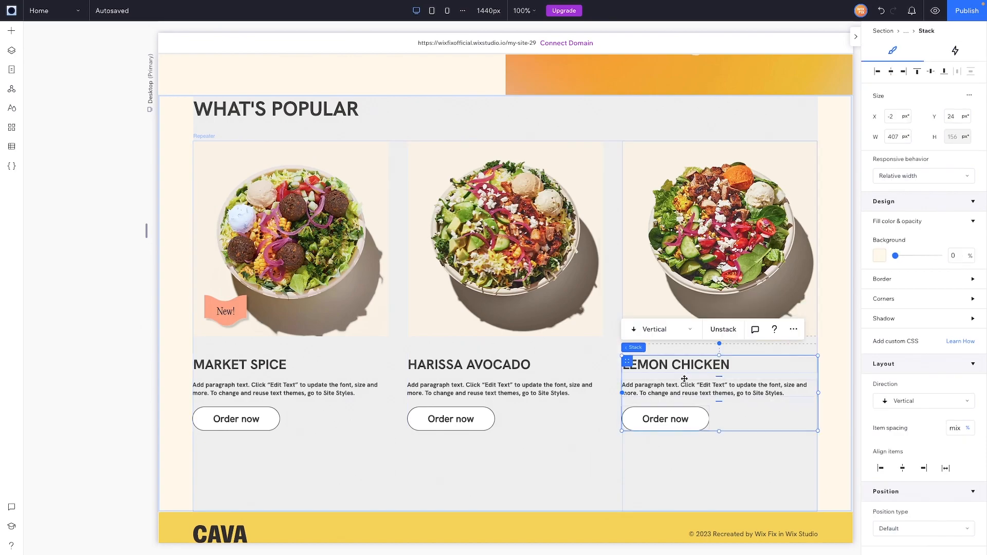
{"action": "left_click", "coordinate": [913, 74]}
Step: Set the repeater item's height to 0
{"action": "left_click", "coordinate": [691, 455]}
{"action": "left_click", "coordinate": [954, 122]}
{"action": "type", "text": "0"}
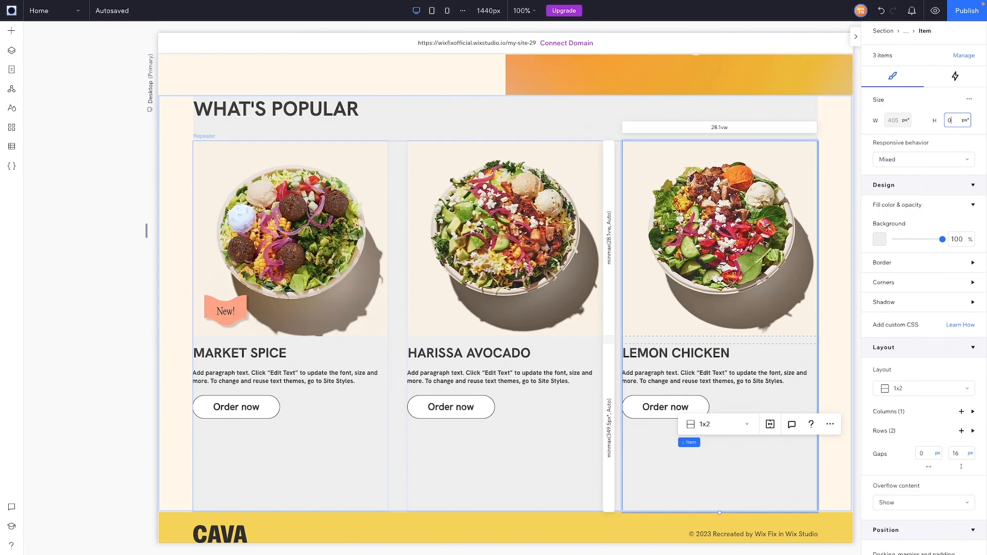
Step: Set the background opacity of the repeater items and of the container around them to 0%
{"action": "left_click", "coordinate": [957, 240]}
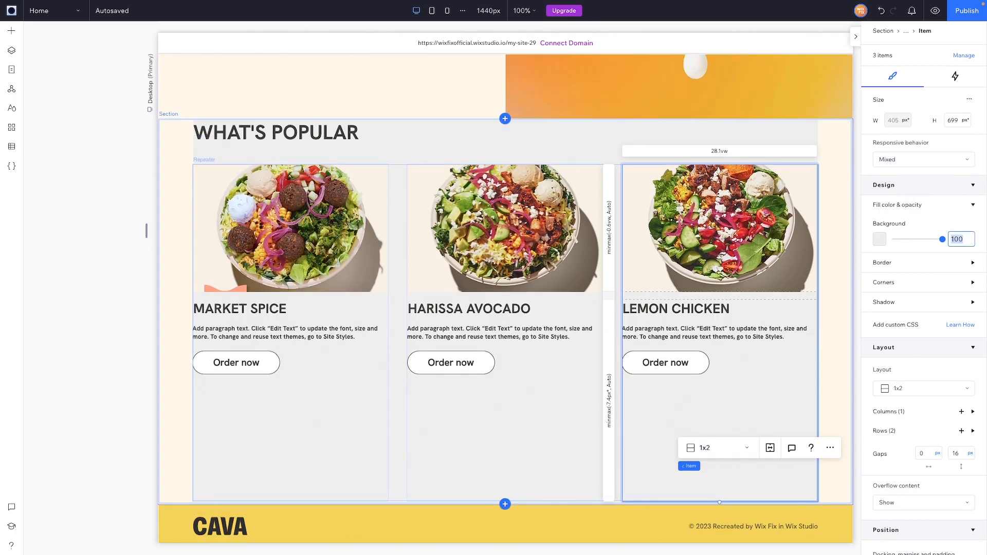
{"action": "left_click", "coordinate": [604, 147]}
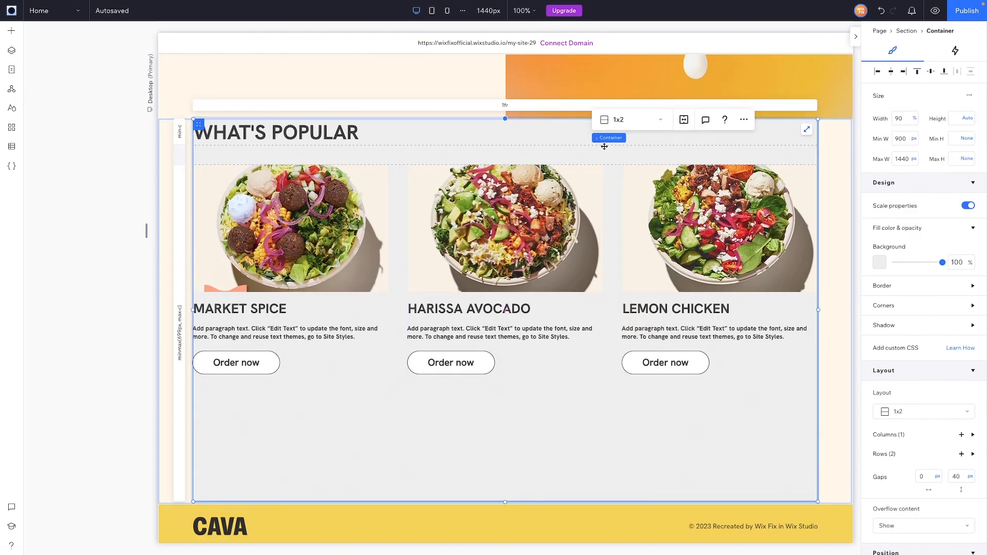
{"action": "left_click", "coordinate": [957, 262]}
{"action": "type", "text": "0"}
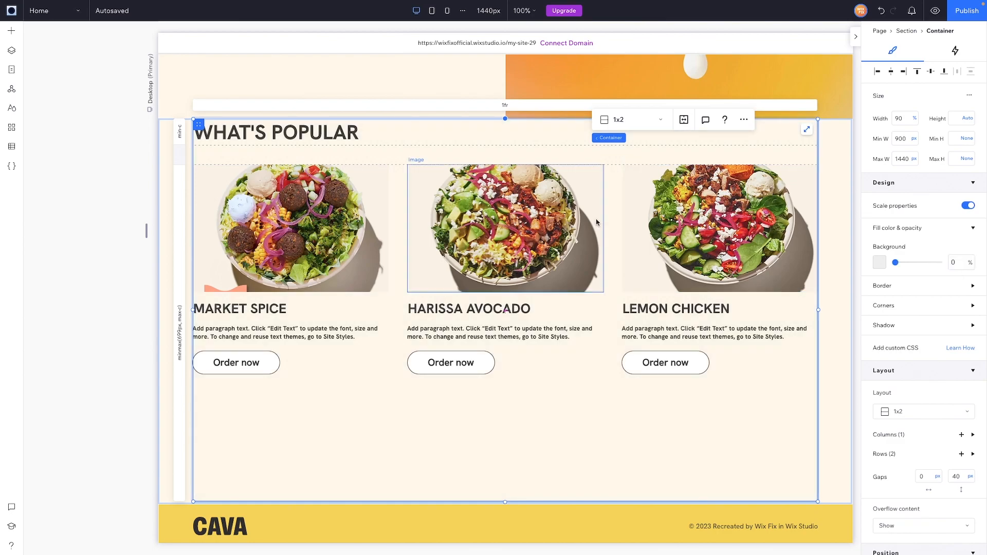
Step: Try minimum heights of 28.1 vw and 21.8 vw for the repeater item's first grid row
{"action": "left_click", "coordinate": [651, 297]}
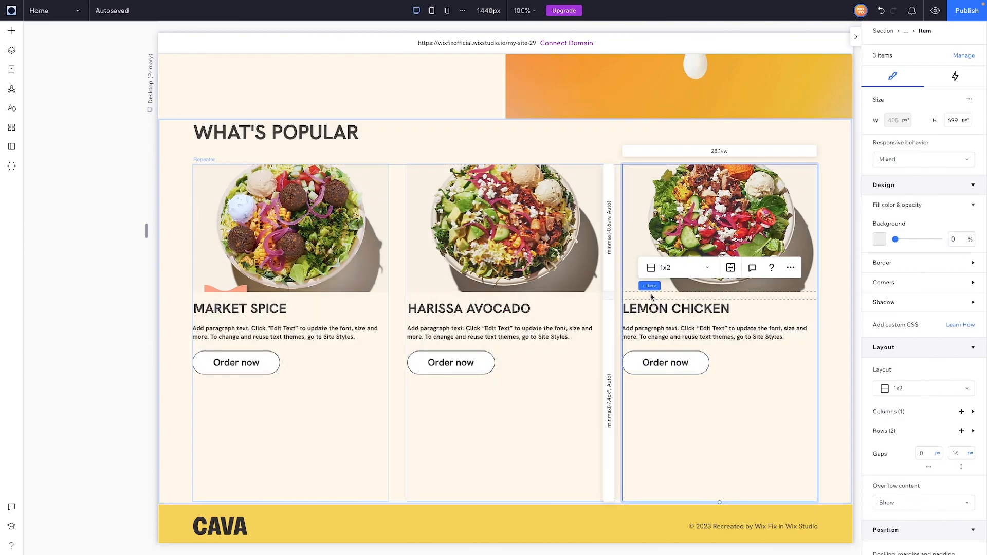
{"action": "left_click", "coordinate": [609, 230]}
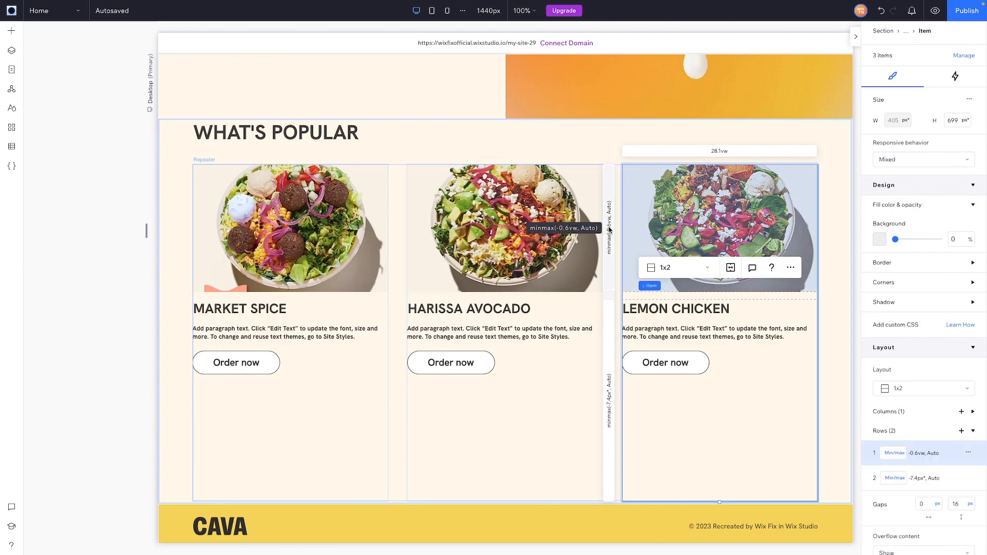
{"action": "left_click", "coordinate": [884, 455]}
{"action": "type", "text": "2"}
{"action": "type", "text": "8.1vw"}
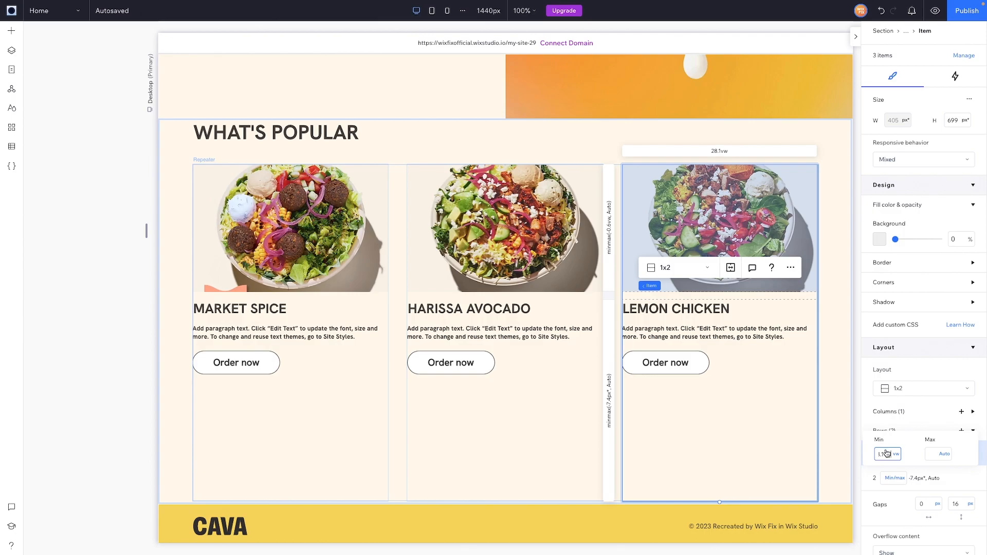
{"action": "key", "text": "Return"}
{"action": "type", "text": "21."}
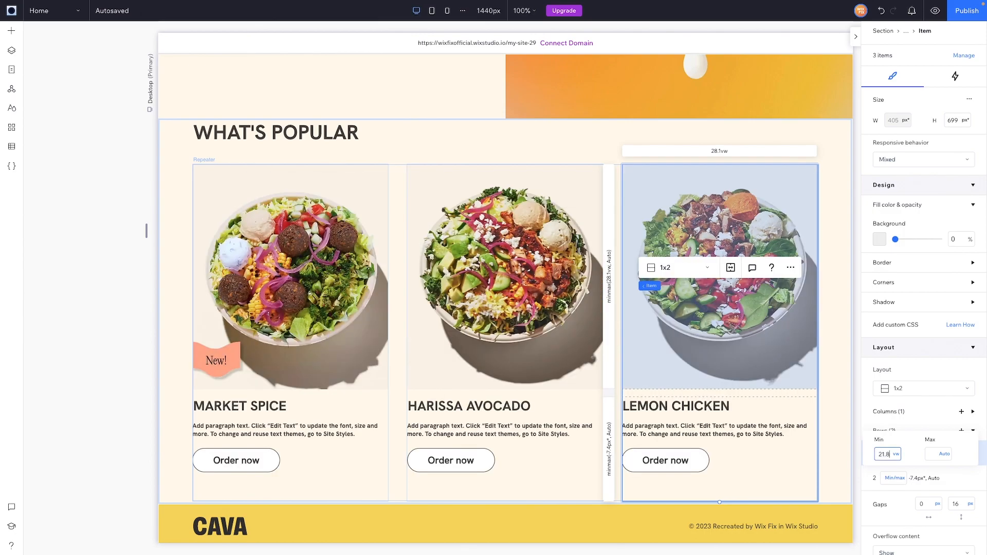
{"action": "type", "text": "8vw"}
{"action": "key", "text": "Return"}
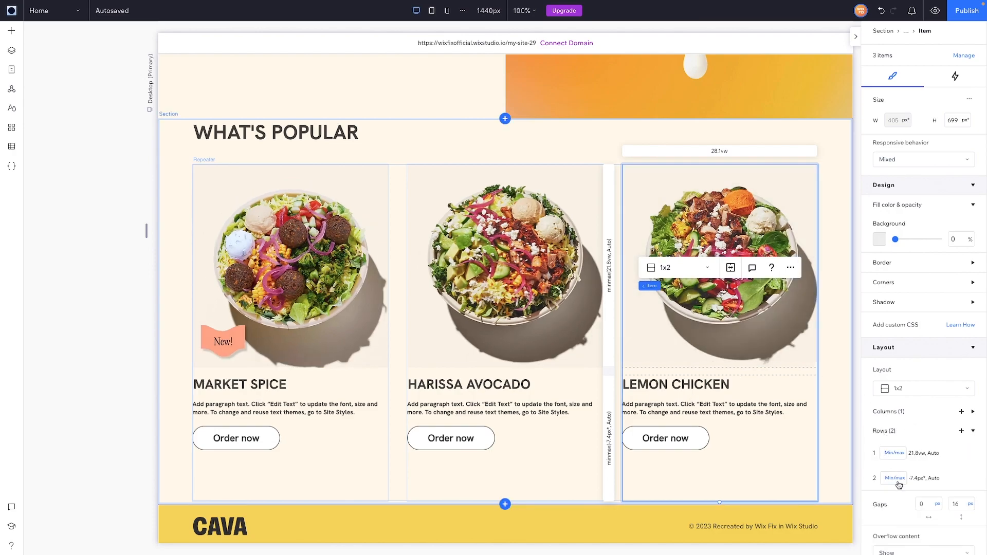
Step: Set the second grid row to Min content in both the repeater item and the surrounding container
{"action": "left_click", "coordinate": [899, 480]}
{"action": "left_click", "coordinate": [911, 430]}
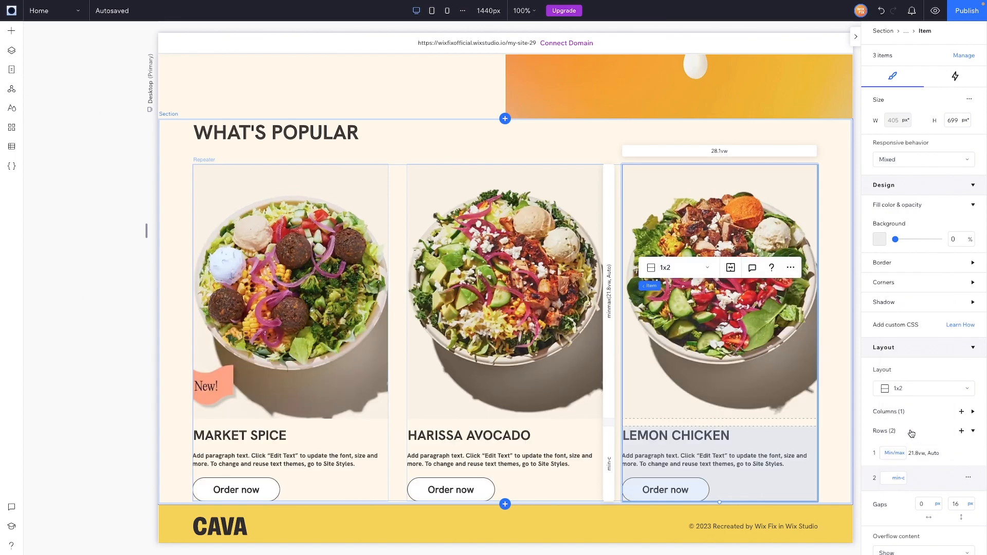
{"action": "left_click", "coordinate": [192, 235]}
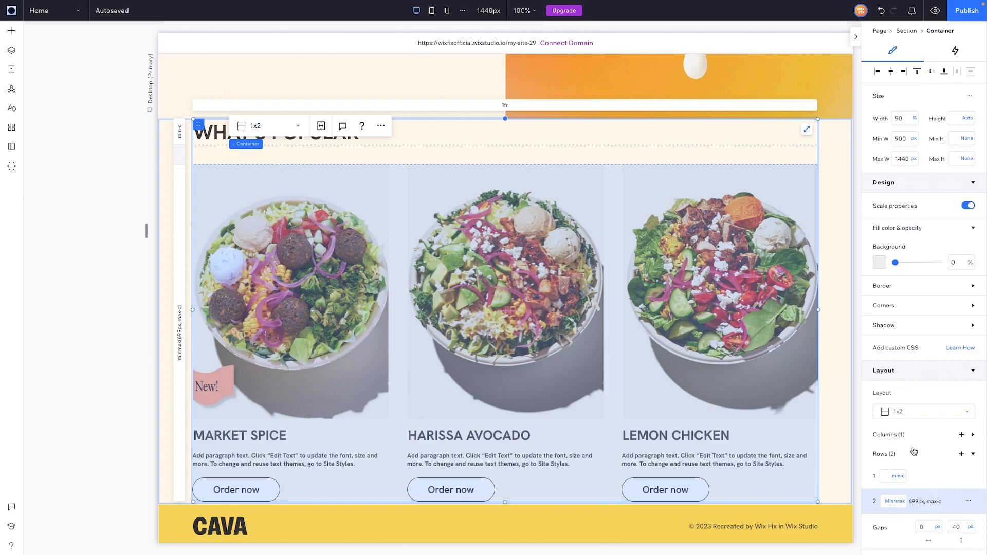
{"action": "left_click", "coordinate": [895, 502]}
{"action": "left_click", "coordinate": [907, 452]}
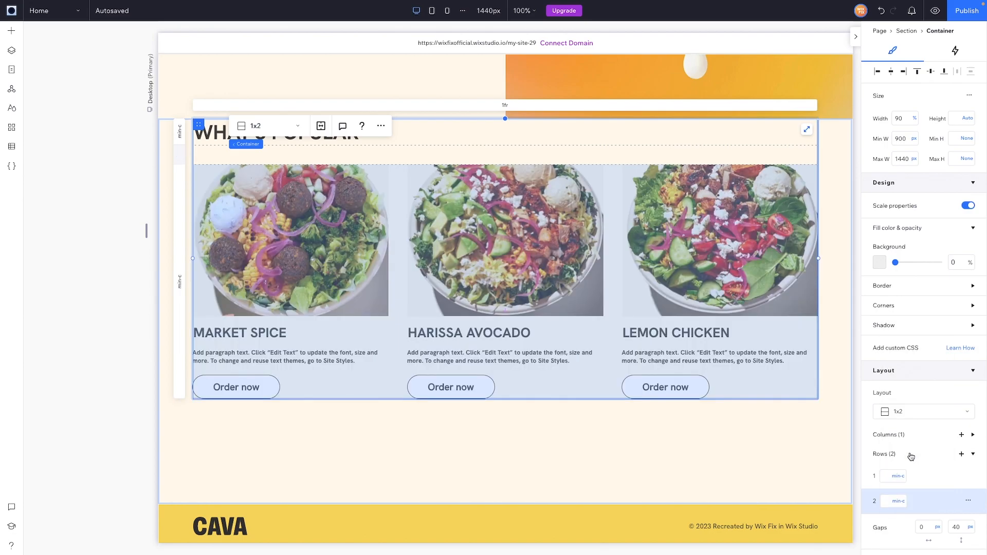
Step: Set the minimum height of the repeater item's first grid row to 28.1 vw
{"action": "left_click", "coordinate": [398, 291]}
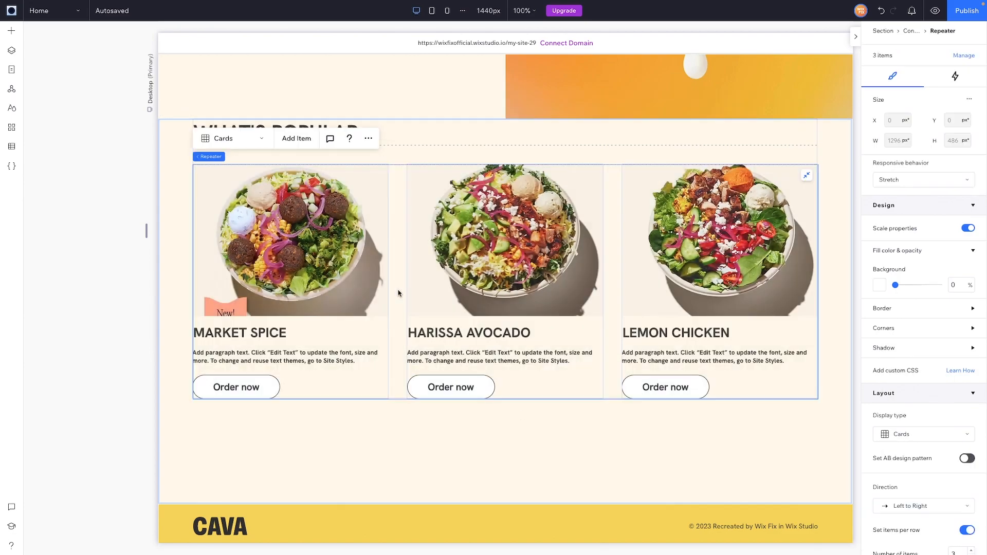
{"action": "left_click", "coordinate": [357, 322]}
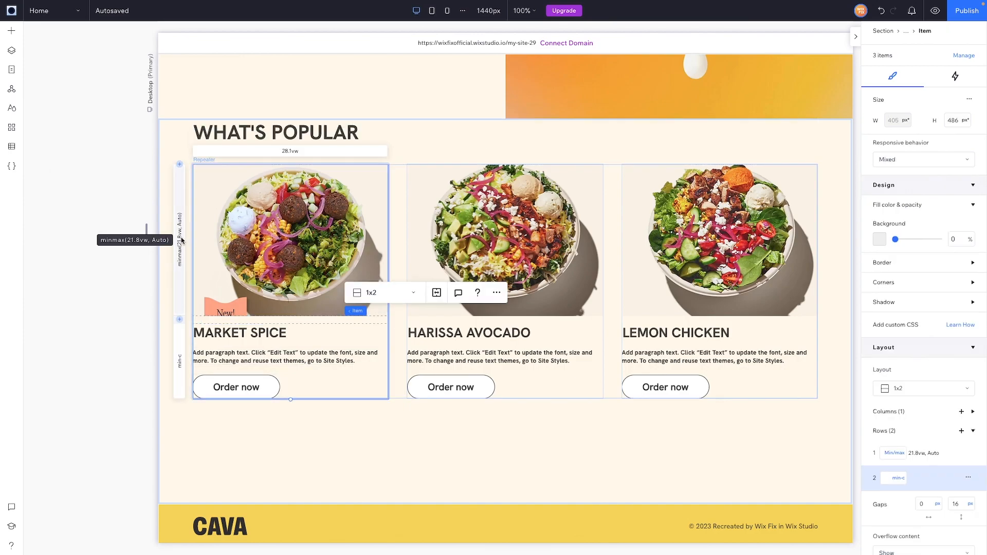
{"action": "left_click", "coordinate": [914, 454]}
{"action": "type", "text": "28"}
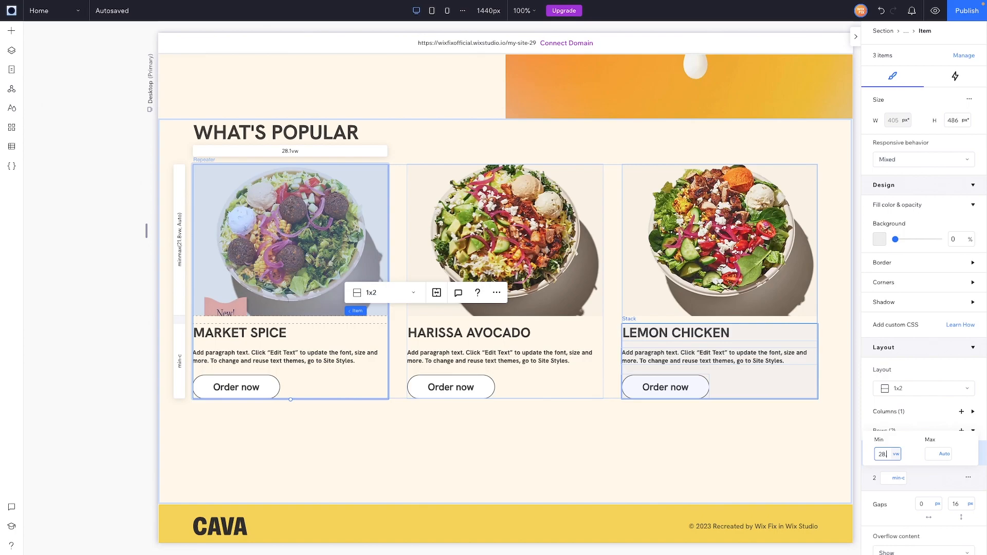
{"action": "type", "text": ".1"}
{"action": "key", "text": "Return"}
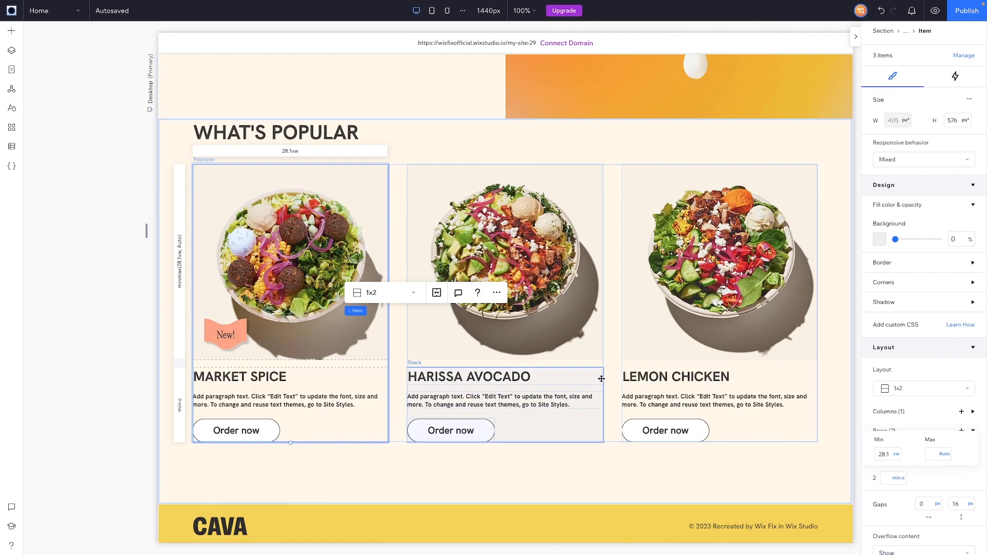
Step: Give the What's Popular container 5% top and bottom margins and set its section's height to 0
{"action": "left_click", "coordinate": [529, 155]}
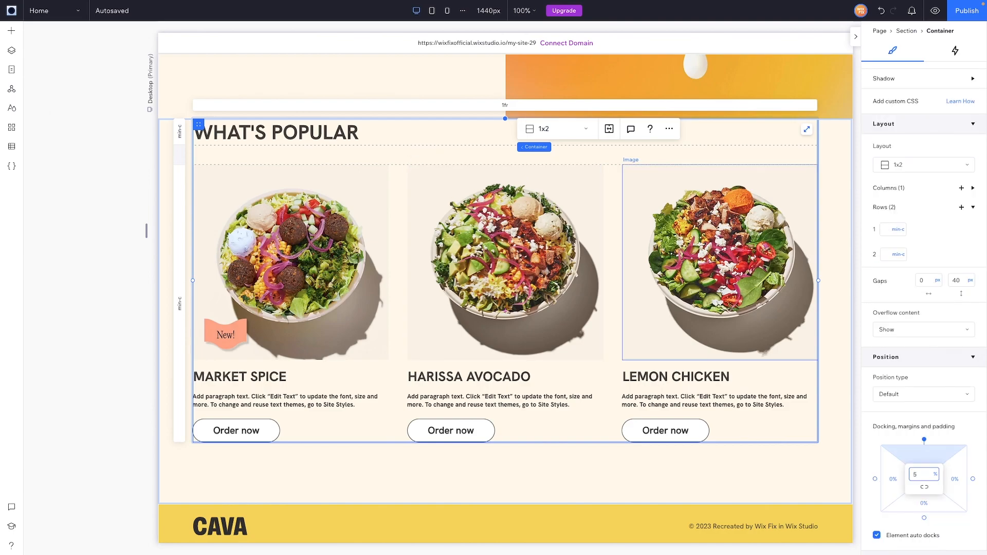
{"action": "left_click", "coordinate": [927, 507]}
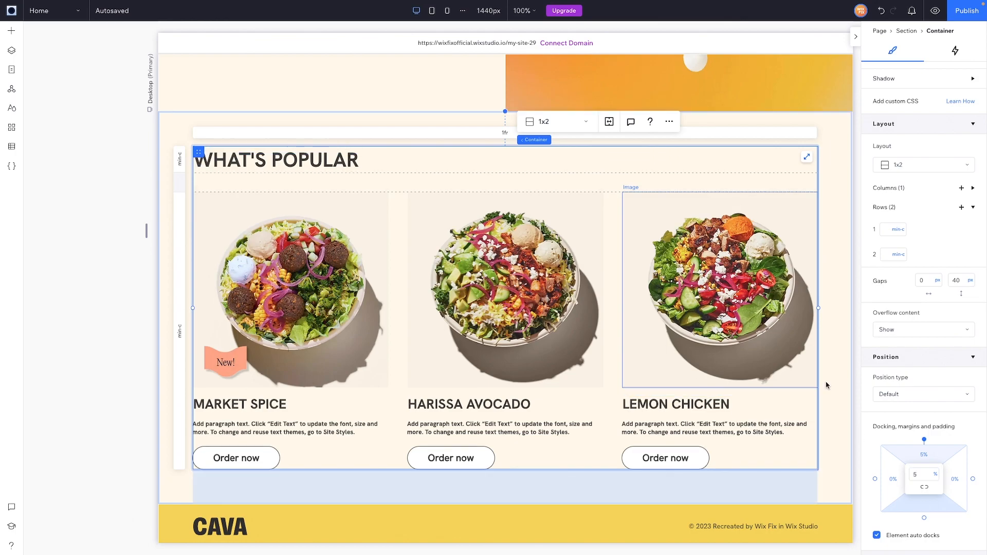
{"action": "left_click", "coordinate": [830, 349]}
{"action": "scroll", "coordinate": [829, 349], "scroll_direction": "up", "scroll_amount": 4}
{"action": "scroll", "coordinate": [865, 272], "scroll_direction": "up", "scroll_amount": 4}
{"action": "left_click", "coordinate": [953, 95]}
{"action": "type", "text": "0"}
{"action": "key", "text": "Return"}
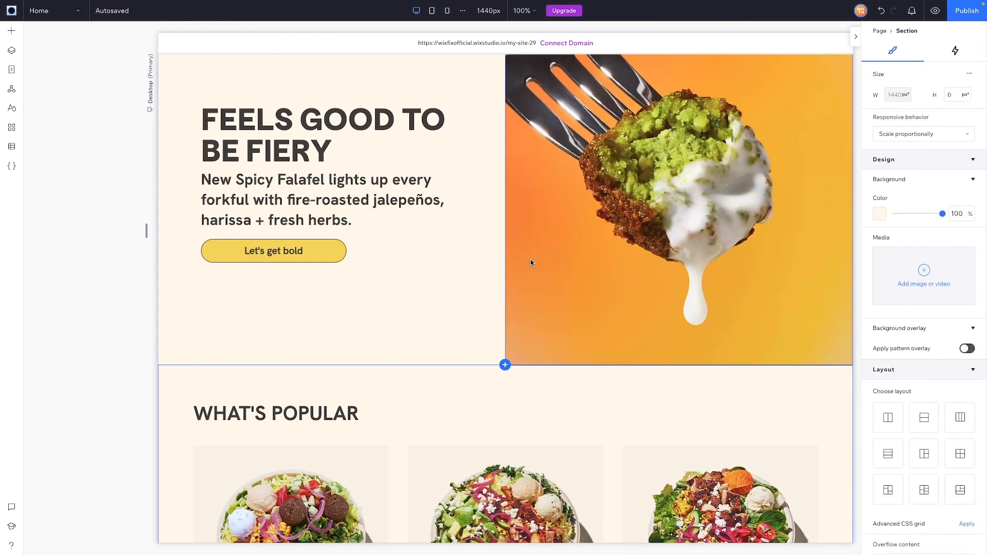
Step: Add a blank section between What's Popular and the footer, and insert a 2x1 container in it
{"action": "scroll", "coordinate": [530, 262], "scroll_direction": "down", "scroll_amount": 5}
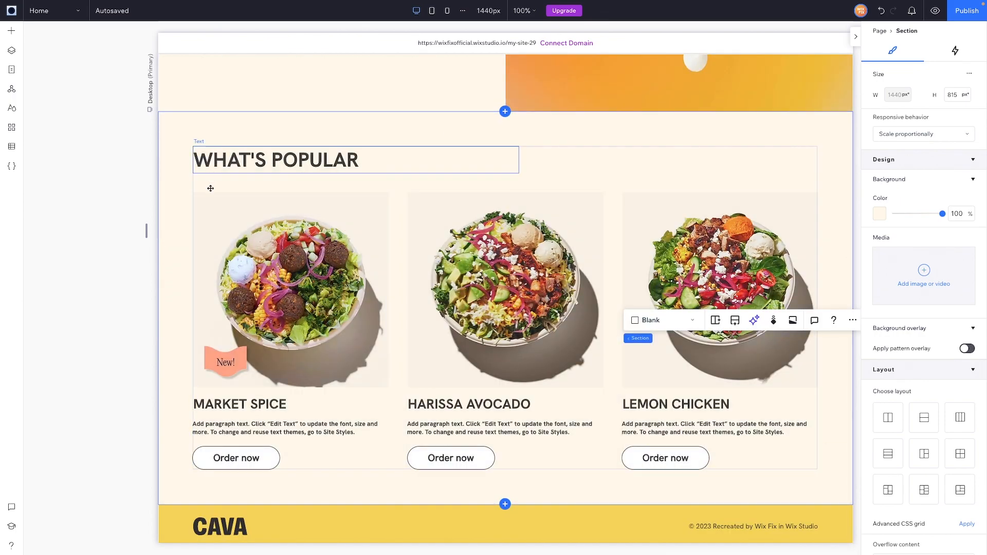
{"action": "left_click", "coordinate": [259, 185]}
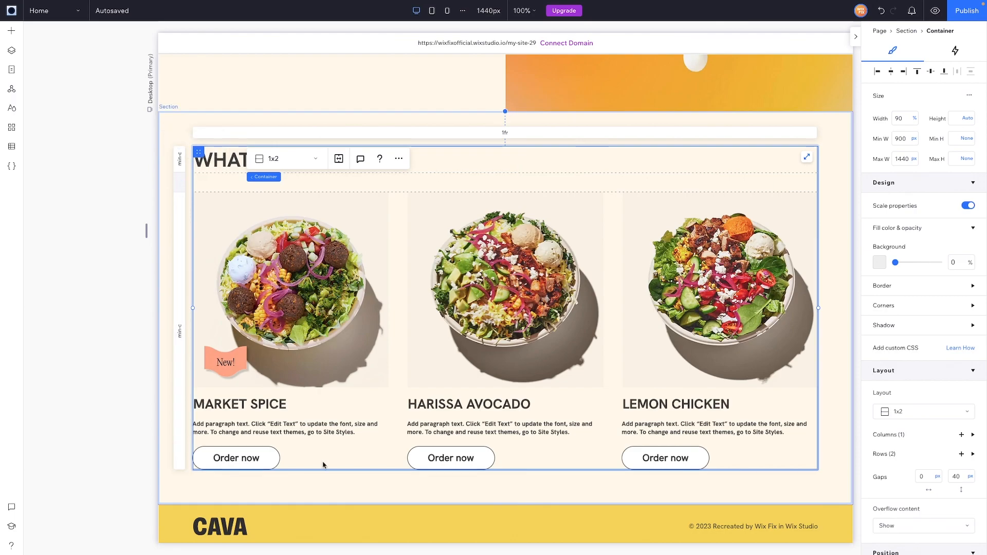
{"action": "left_click", "coordinate": [505, 504]}
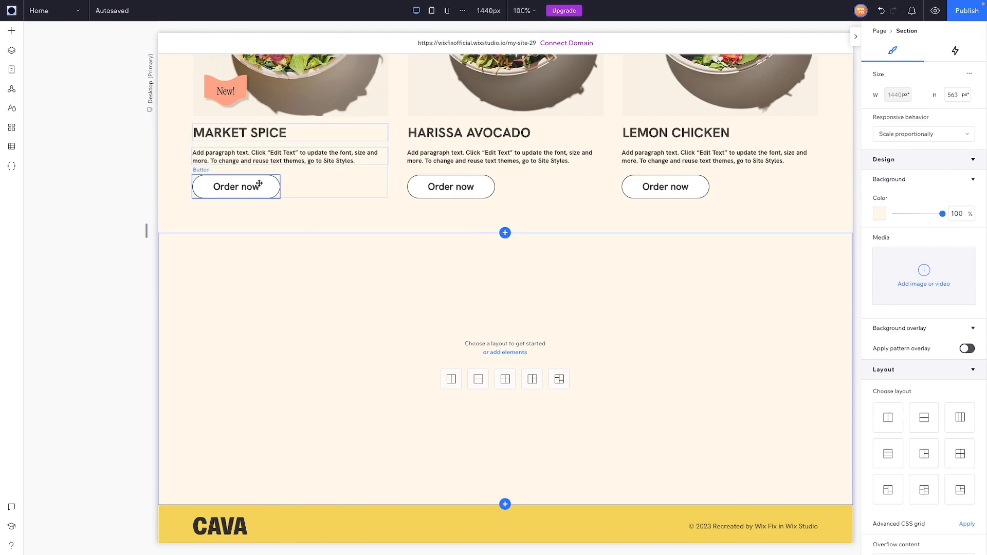
{"action": "left_click", "coordinate": [13, 34]}
{"action": "left_click", "coordinate": [451, 378]}
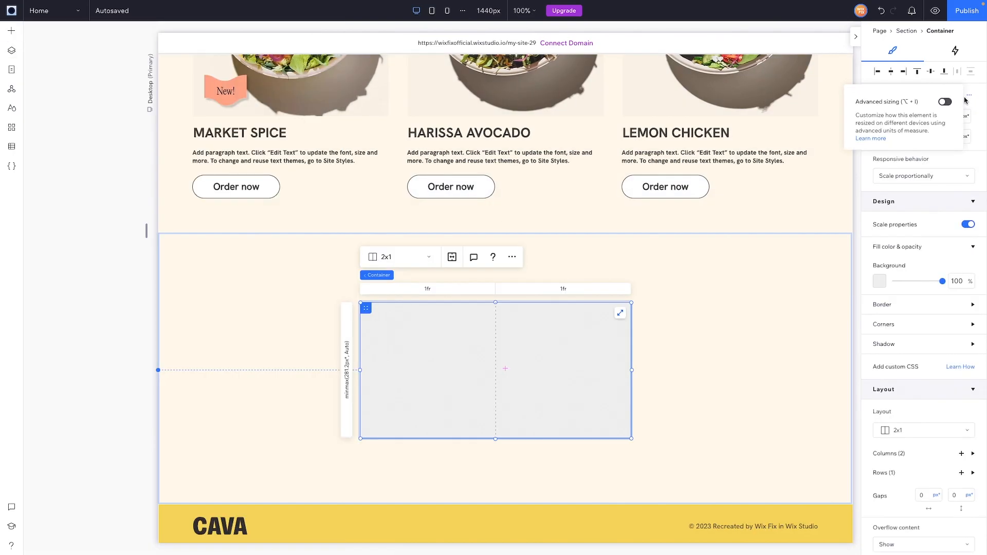
Step: Turn on advanced sizing for the new container, with width 90%, minimum width 900 px and maximum width 1440 px
{"action": "left_click", "coordinate": [945, 102]}
{"action": "left_click", "coordinate": [908, 120]}
{"action": "key", "text": "Tab"}
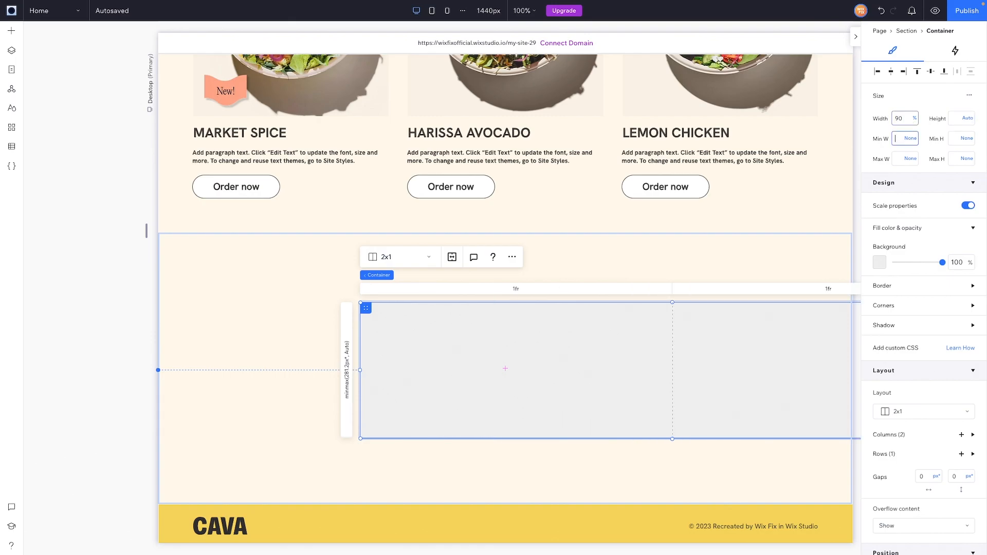
{"action": "key", "text": "Return"}
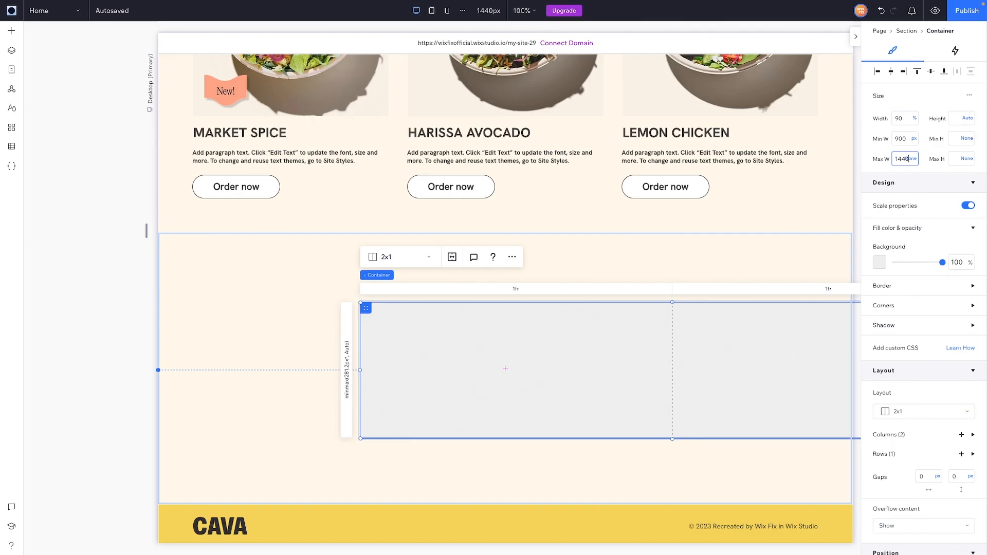
{"action": "key", "text": "Return"}
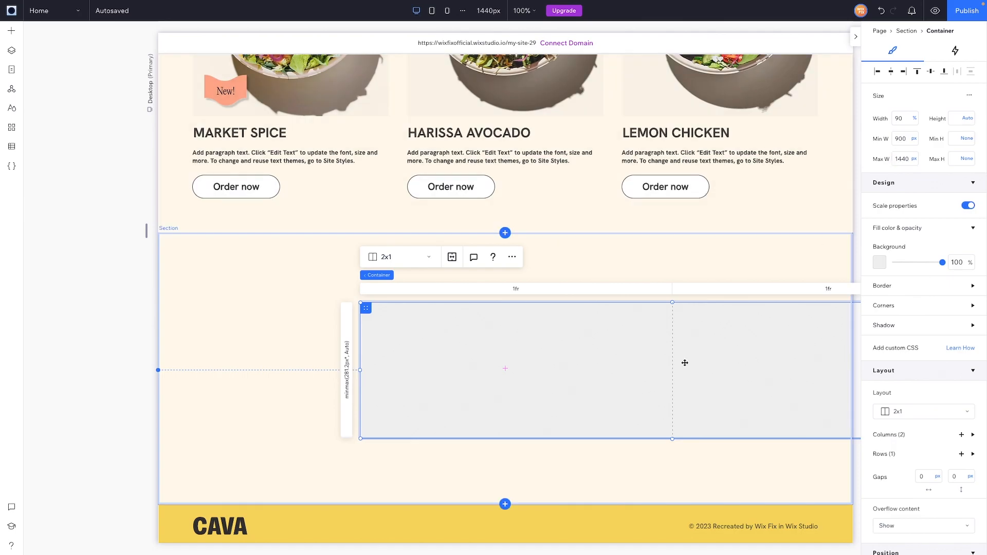
Step: Center the container horizontally at the top of its section and set its horizontal grid gap to 40 px
{"action": "left_click", "coordinate": [929, 73]}
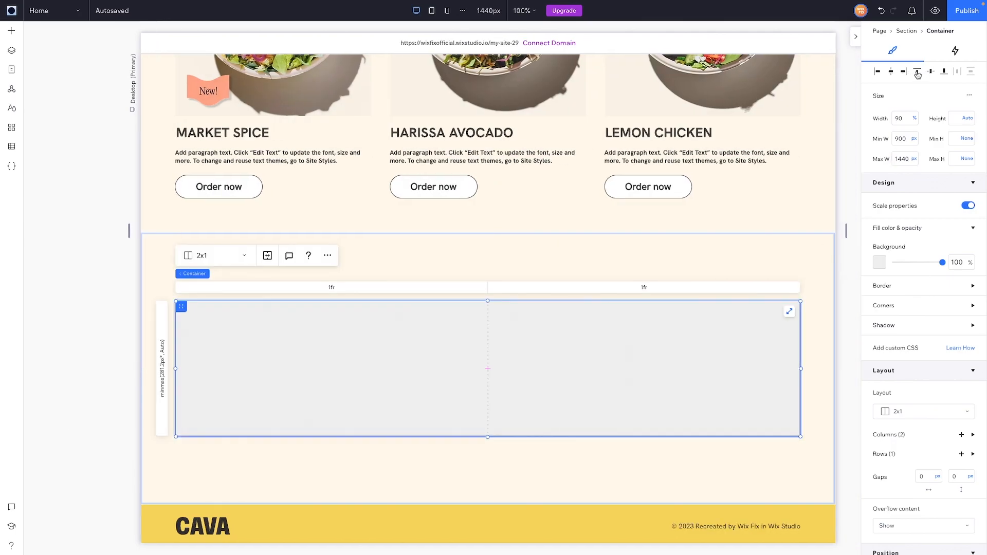
{"action": "left_click", "coordinate": [917, 73]}
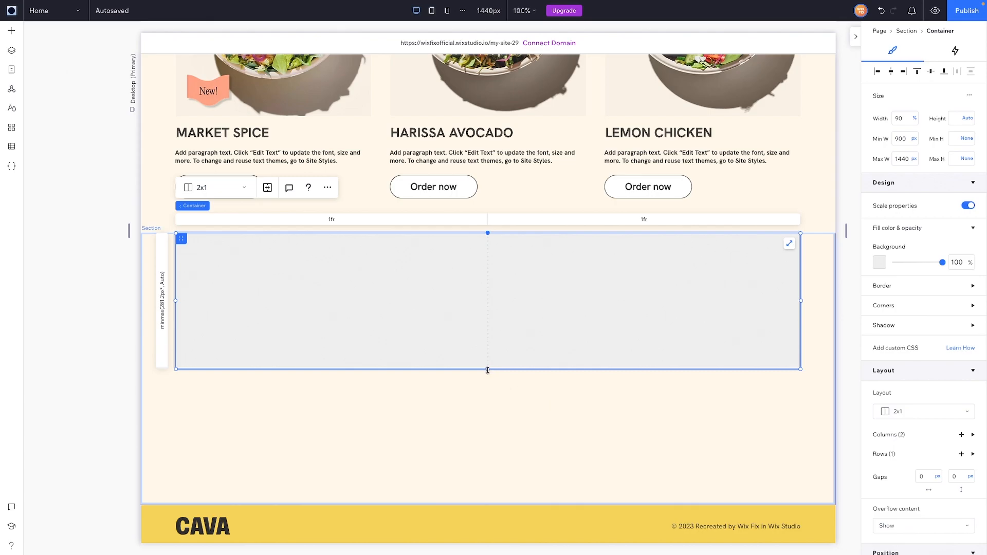
{"action": "left_click", "coordinate": [924, 477]}
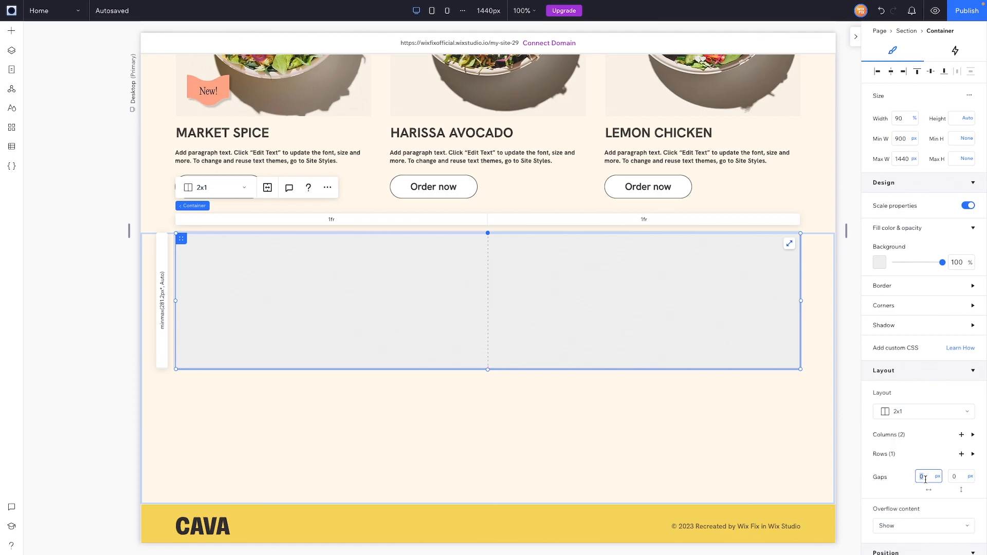
{"action": "key", "text": "Return"}
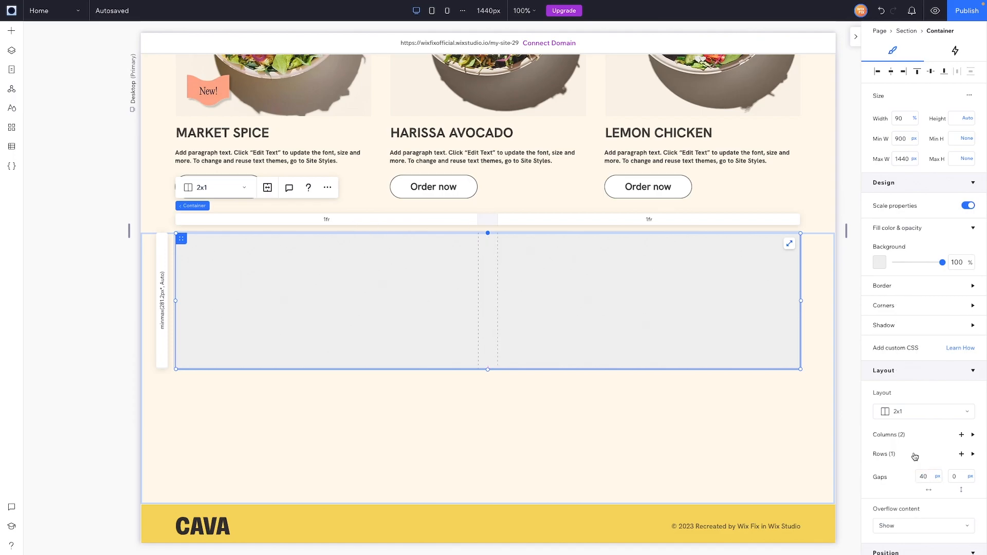
Step: Change the sizing unit of both container columns to viewport width (vw)
{"action": "left_click", "coordinate": [888, 457]}
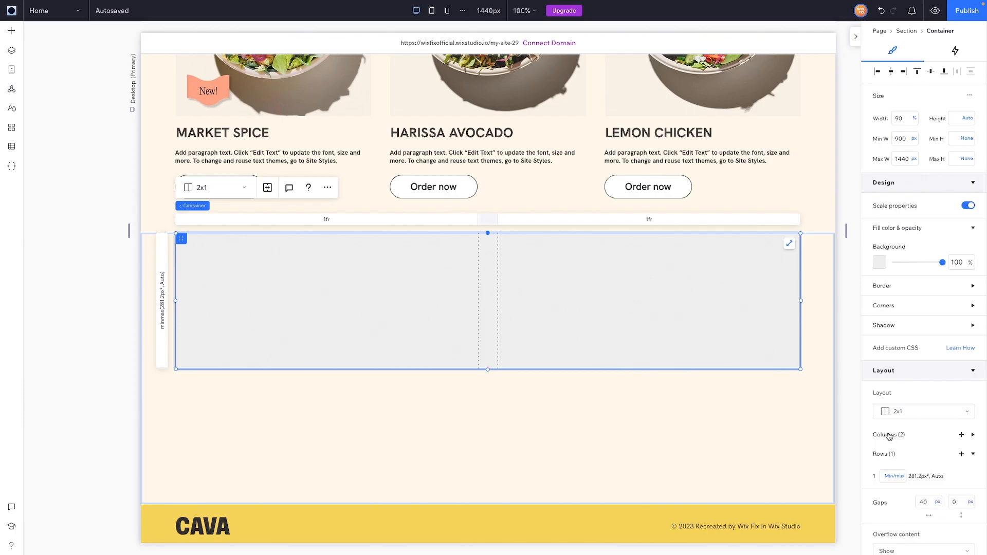
{"action": "left_click", "coordinate": [889, 435]}
{"action": "left_click", "coordinate": [904, 455]}
{"action": "scroll", "coordinate": [925, 493], "scroll_direction": "down", "scroll_amount": 2}
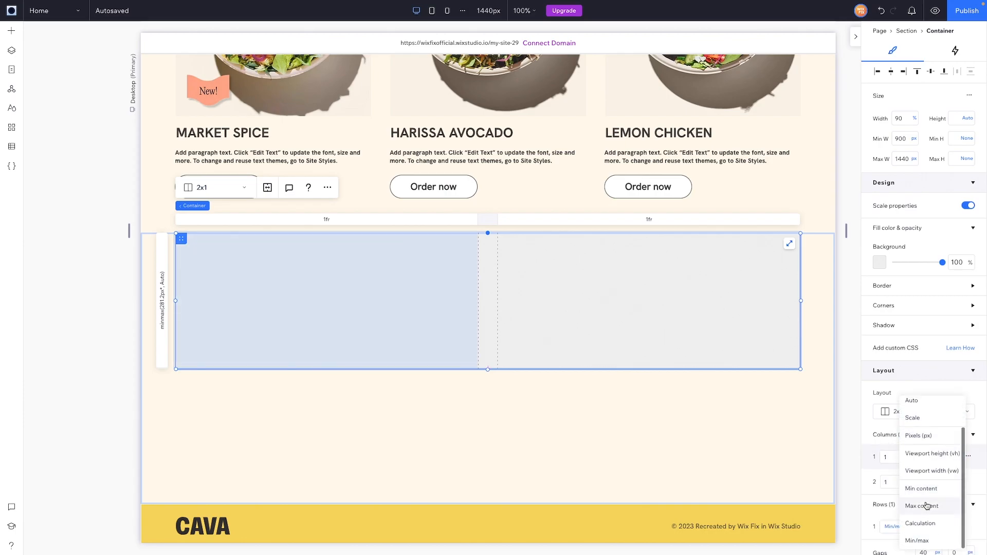
{"action": "left_click", "coordinate": [929, 470]}
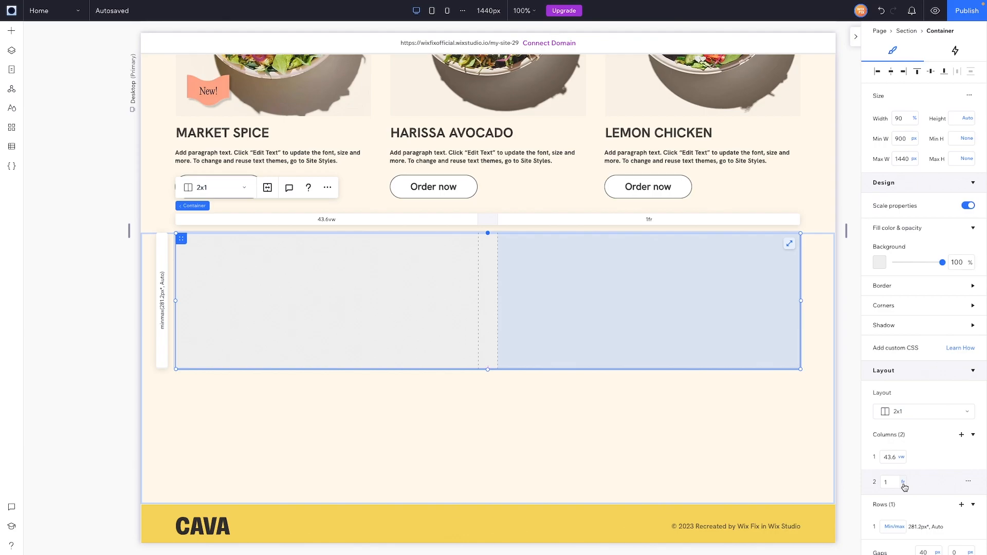
{"action": "left_click", "coordinate": [904, 483]}
{"action": "scroll", "coordinate": [920, 485], "scroll_direction": "down", "scroll_amount": 2}
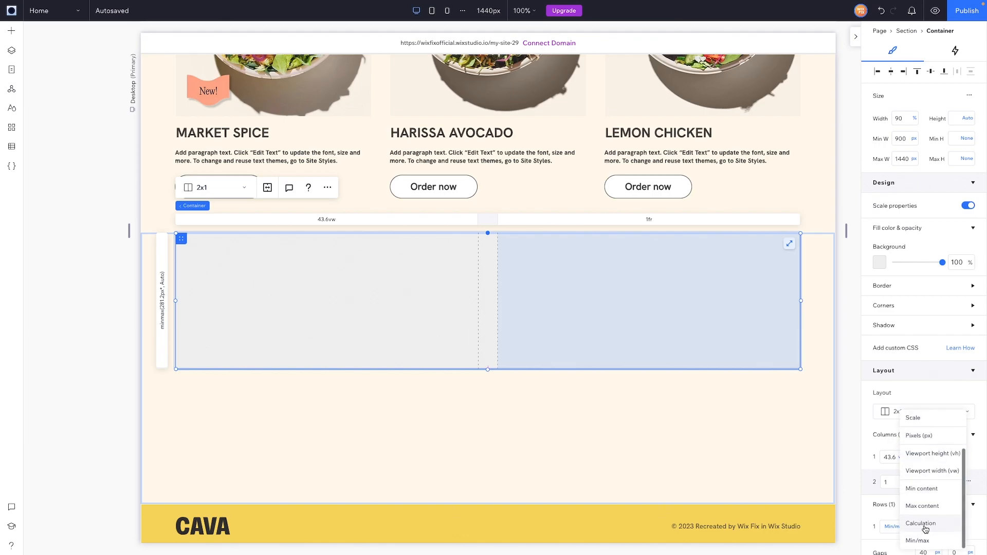
{"action": "left_click", "coordinate": [928, 471]}
Step: Set the minimum height of the container's single row to 43.6 vw
{"action": "scroll", "coordinate": [922, 466], "scroll_direction": "down", "scroll_amount": 2}
{"action": "left_click", "coordinate": [914, 425]}
{"action": "type", "text": "4"}
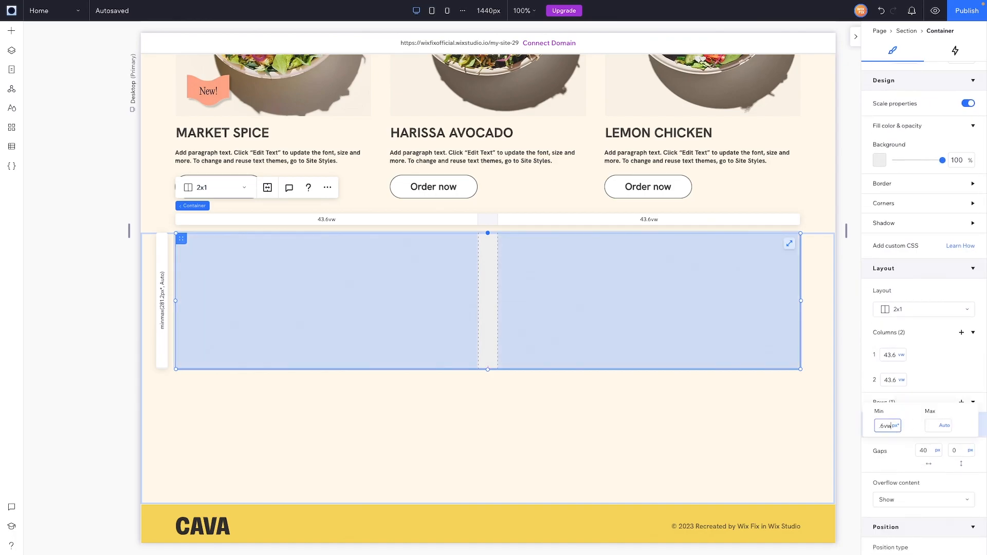
{"action": "type", "text": "3.6vw"}
{"action": "key", "text": "Return"}
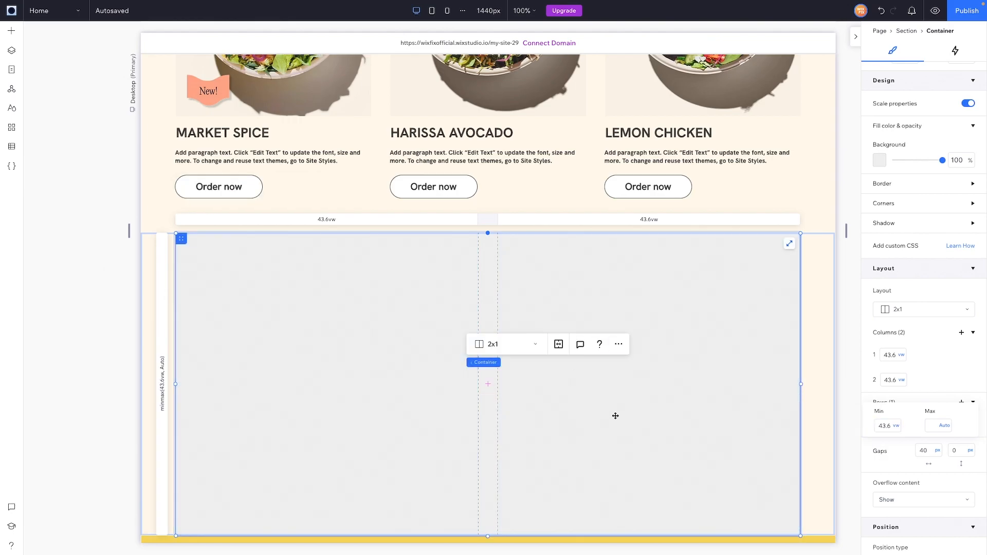
Step: Set the two-column container's background opacity to 0%
{"action": "scroll", "coordinate": [615, 415], "scroll_direction": "down", "scroll_amount": 1}
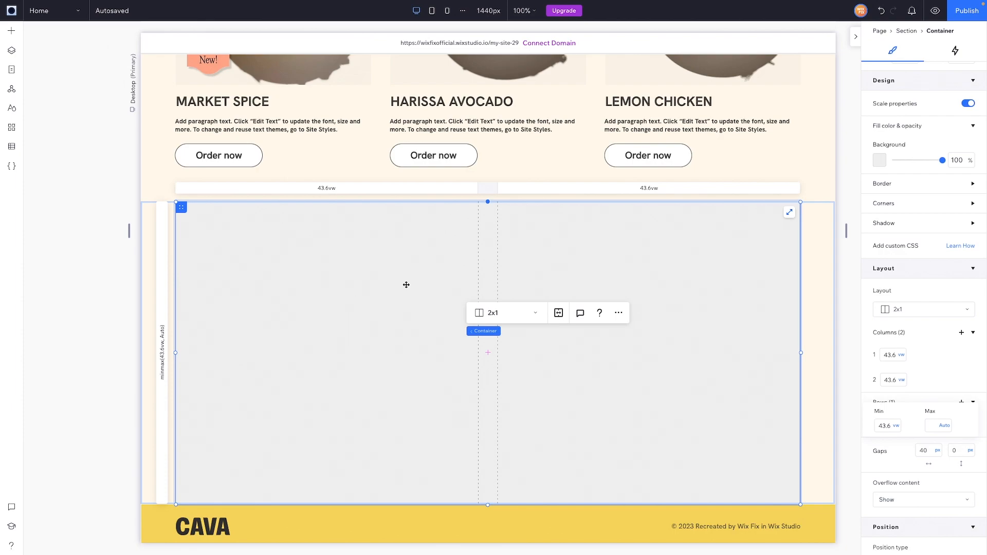
{"action": "left_click", "coordinate": [955, 161]}
{"action": "type", "text": "0"}
{"action": "key", "text": "Return"}
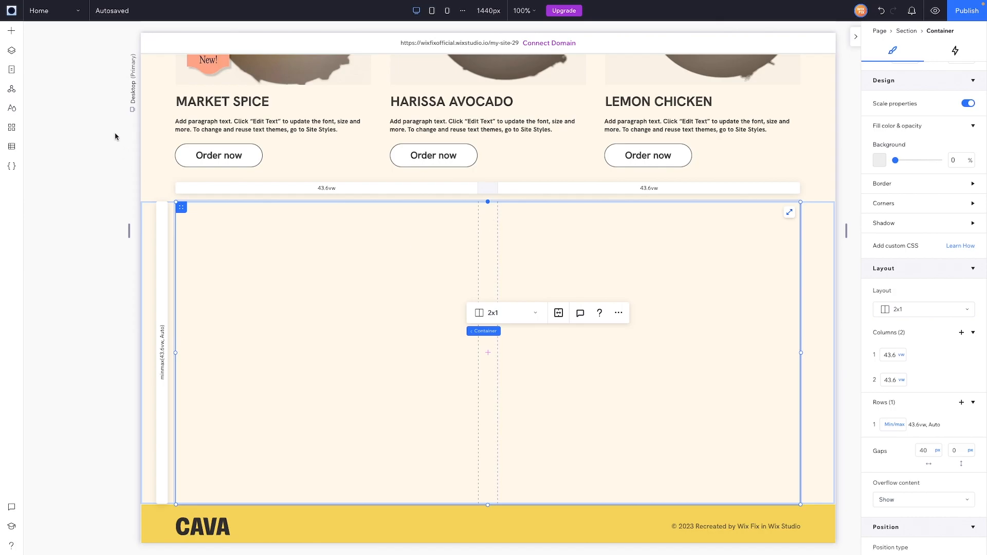
Step: Add the food-spread photo from the media and stretch it to fill the container's first grid cell
{"action": "left_click", "coordinate": [10, 36]}
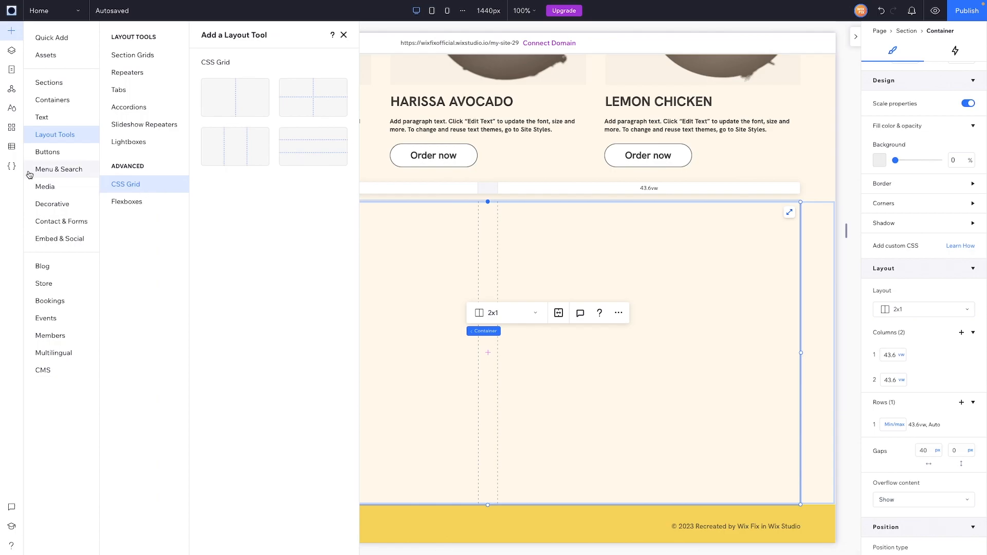
{"action": "left_click", "coordinate": [51, 186]}
{"action": "double_click", "coordinate": [514, 229]}
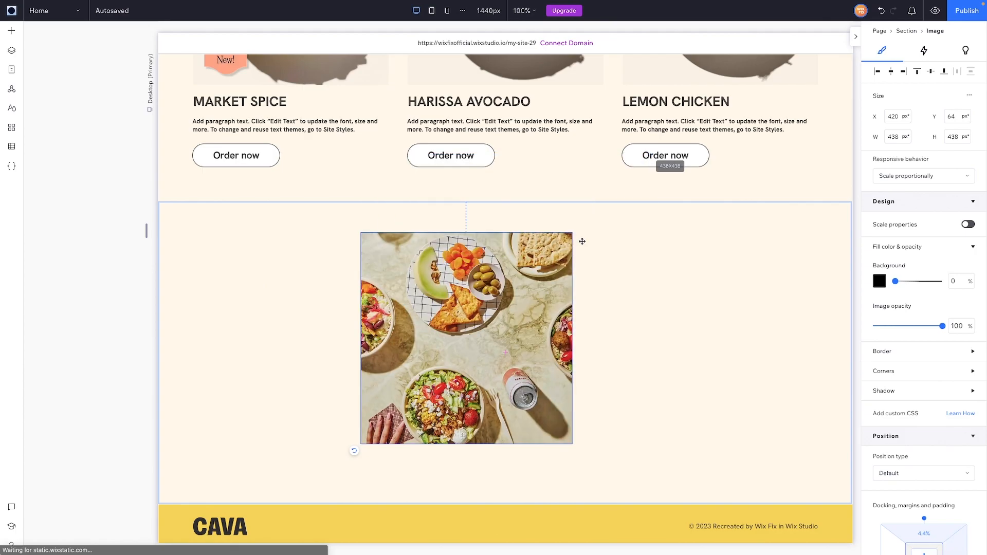
{"action": "left_click_drag", "start_coordinate": [480, 302], "coordinate": [366, 310]}
{"action": "left_click", "coordinate": [448, 250]}
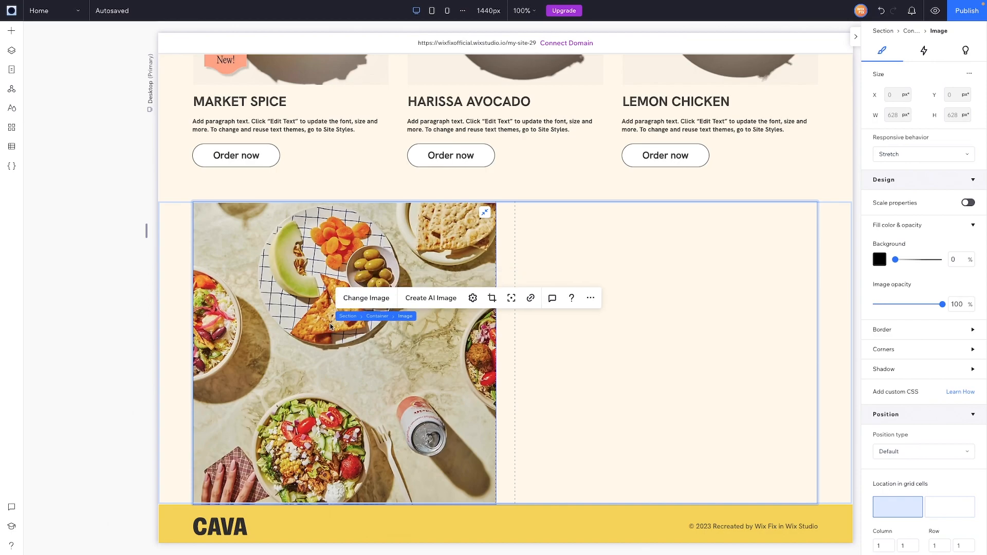
Step: Duplicate the photo into the second grid cell, stretched to fill it, and swap the copy for the yogurt-and-rosemary picture
{"action": "key", "text": "Escape"}
{"action": "key", "text": "ctrl+d"}
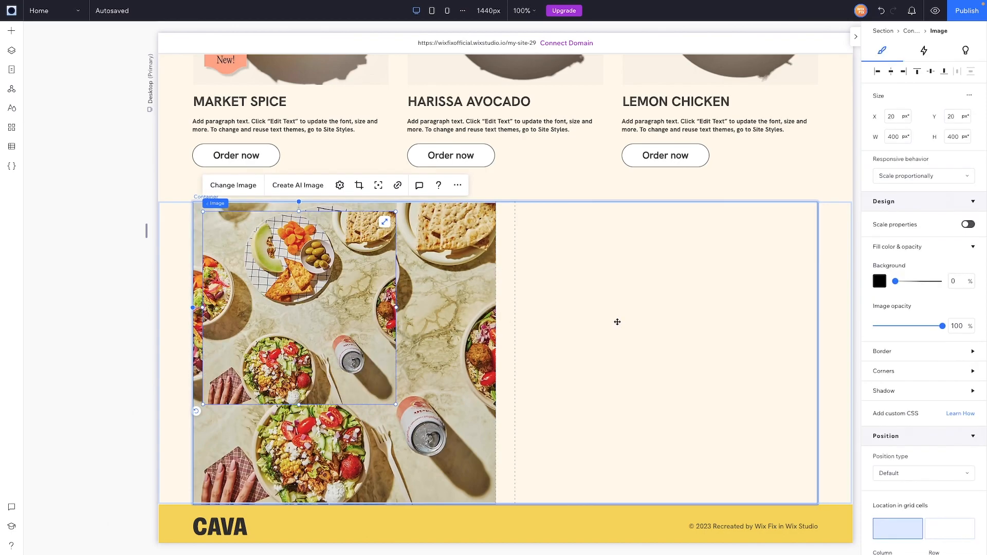
{"action": "left_click", "coordinate": [955, 529]}
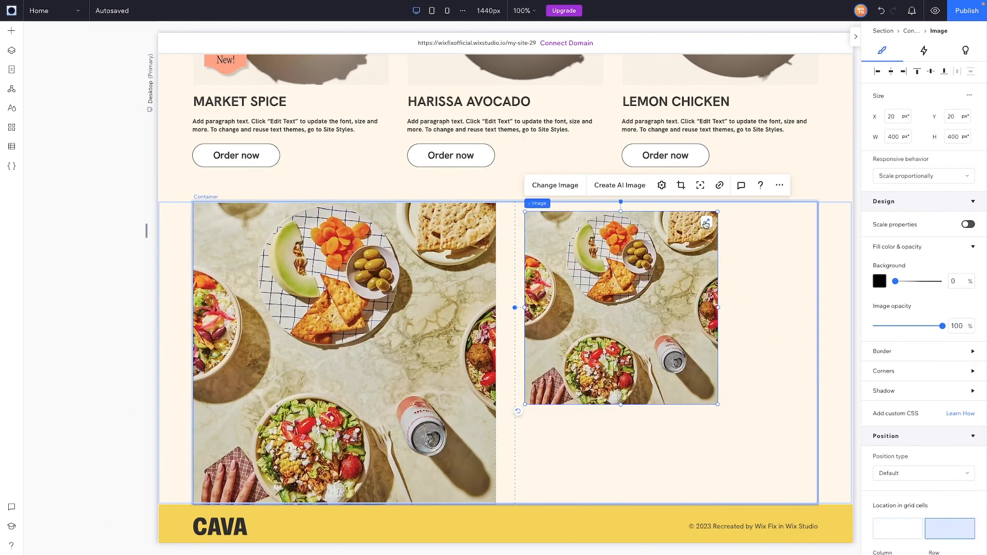
{"action": "left_click", "coordinate": [706, 225]}
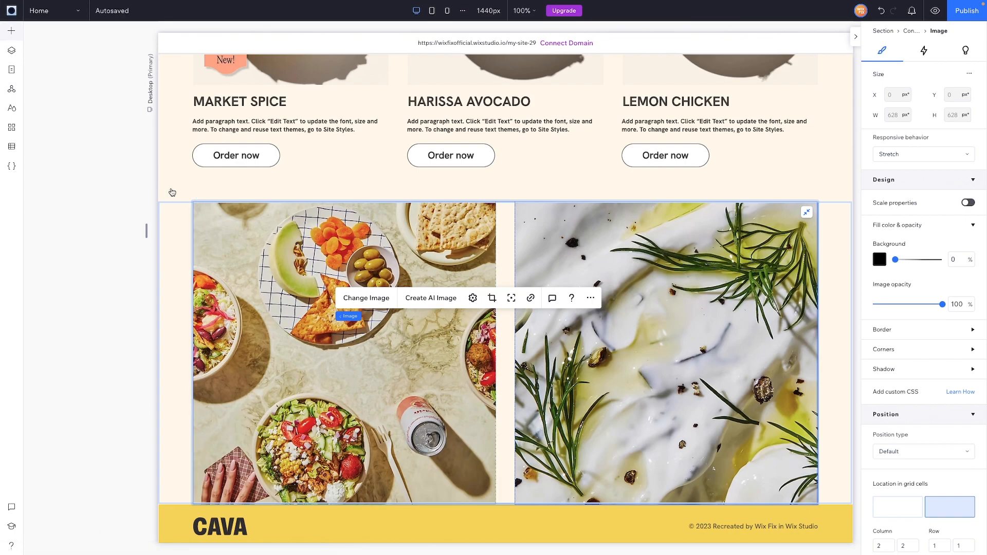
Step: Add a container over the food-spread photo and fill it with the cream theme color
{"action": "left_click", "coordinate": [12, 31]}
{"action": "left_click", "coordinate": [52, 40]}
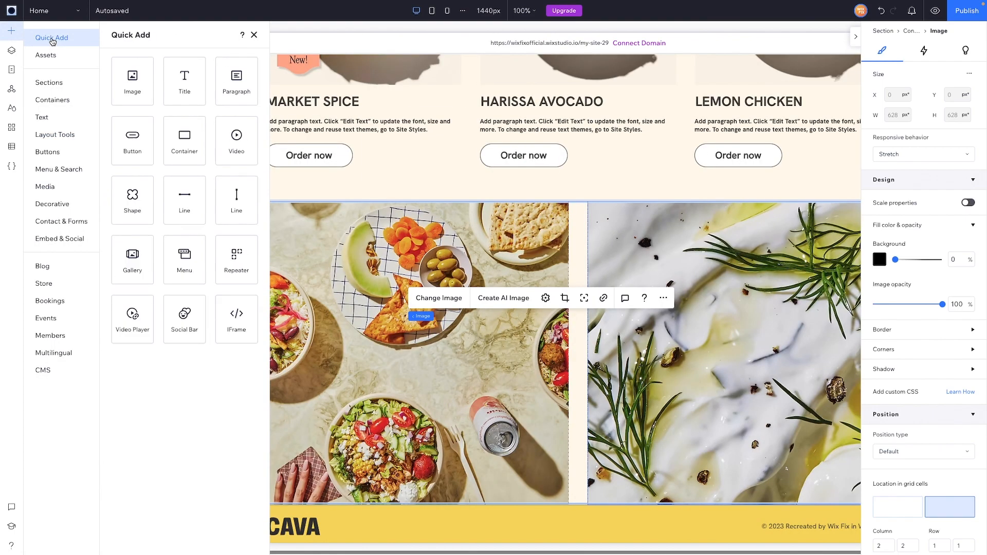
{"action": "left_click_drag", "start_coordinate": [183, 146], "coordinate": [417, 330]}
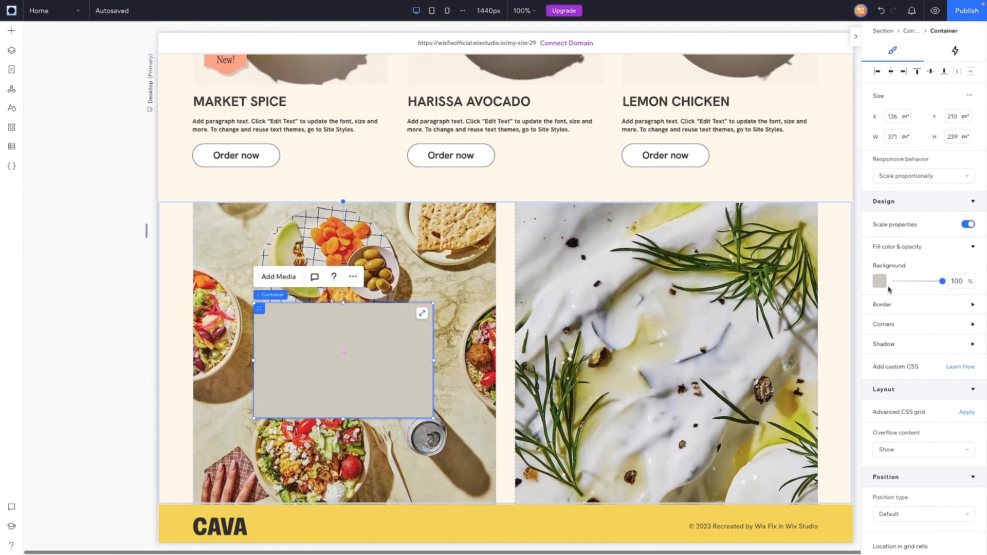
{"action": "left_click", "coordinate": [880, 282]}
{"action": "left_click", "coordinate": [893, 343]}
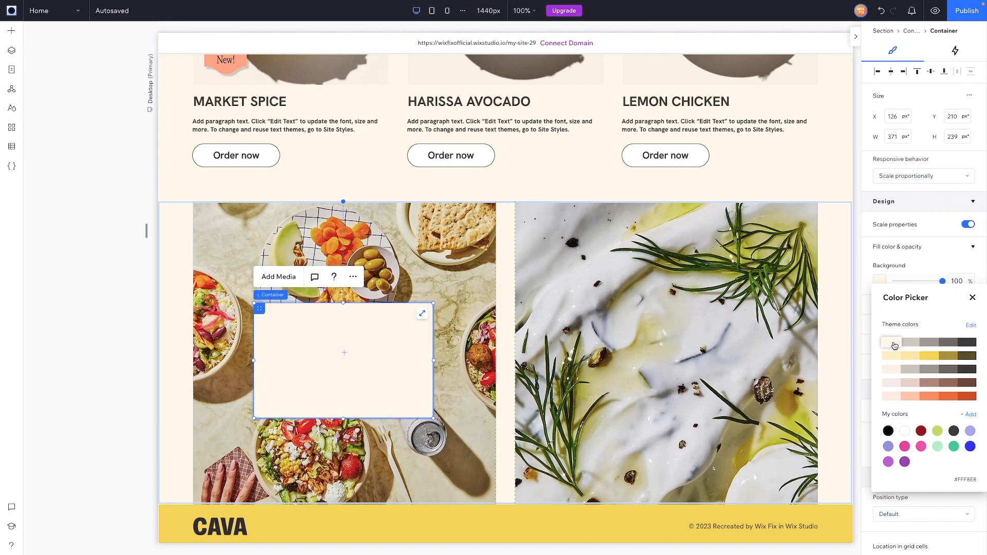
Step: Stretch the cream container across the first grid cell and set linked margins of 20% on all sides
{"action": "left_click", "coordinate": [422, 316]}
{"action": "left_click", "coordinate": [421, 314]}
{"action": "scroll", "coordinate": [915, 360], "scroll_direction": "down", "scroll_amount": 5}
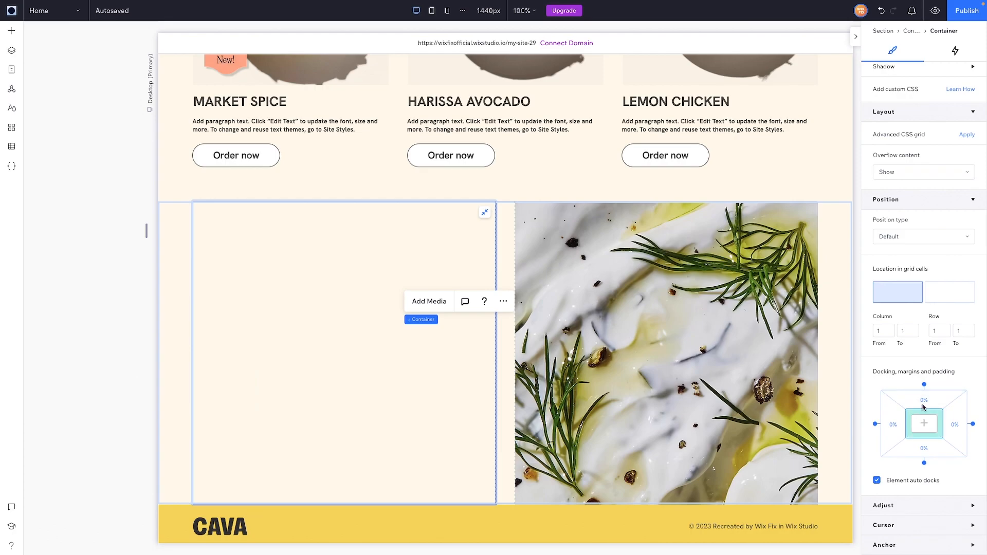
{"action": "left_click", "coordinate": [931, 406]}
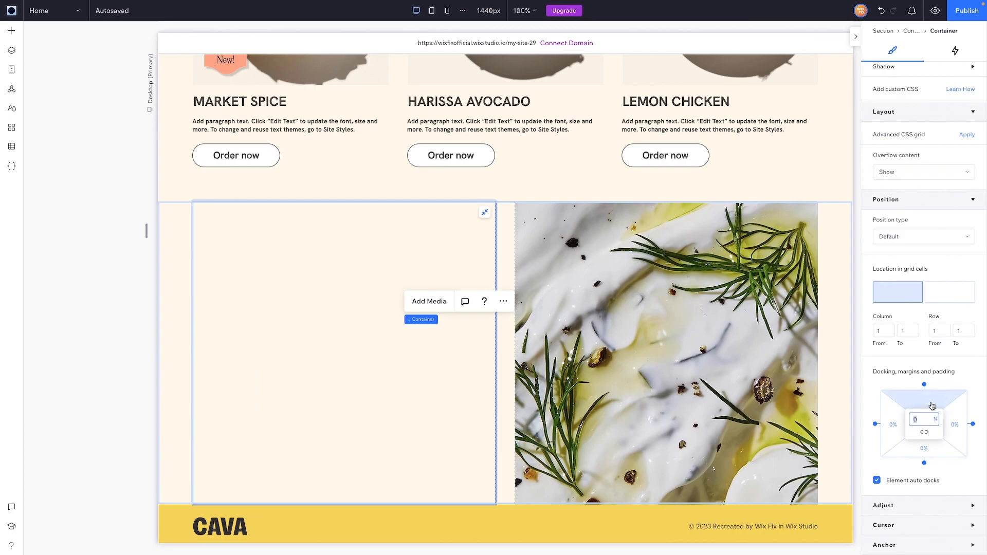
{"action": "type", "text": "10"}
{"action": "left_click", "coordinate": [923, 433]}
{"action": "type", "text": "20"}
{"action": "key", "text": "Return"}
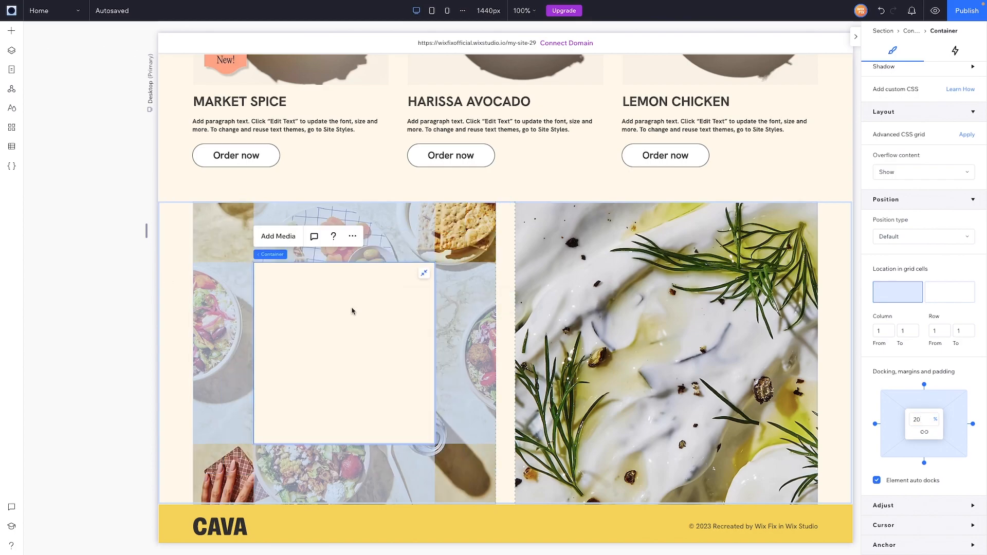
Step: Add a title inside the cream container and set its font to HK Grotesk Bold
{"action": "left_click", "coordinate": [15, 34]}
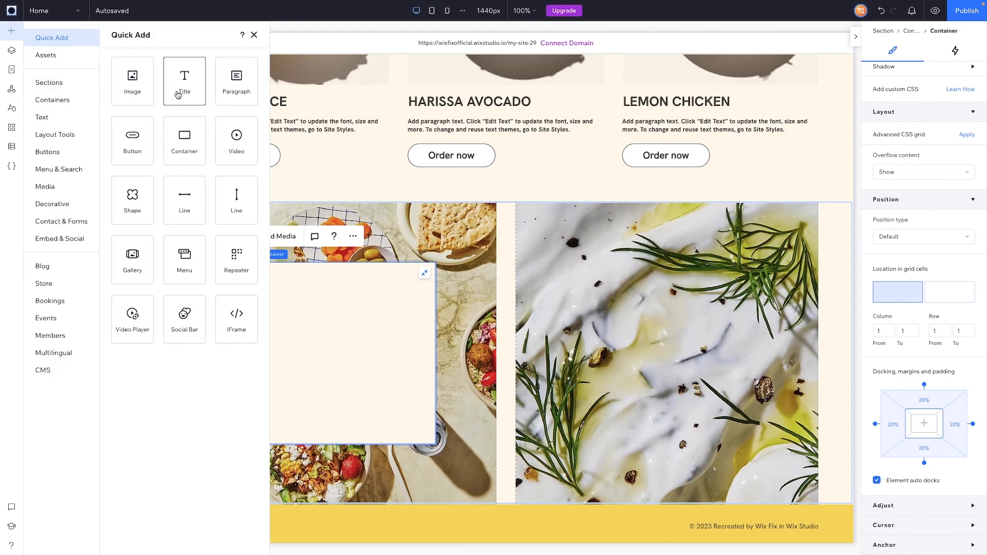
{"action": "left_click_drag", "start_coordinate": [178, 94], "coordinate": [334, 314]}
{"action": "left_click", "coordinate": [320, 304]}
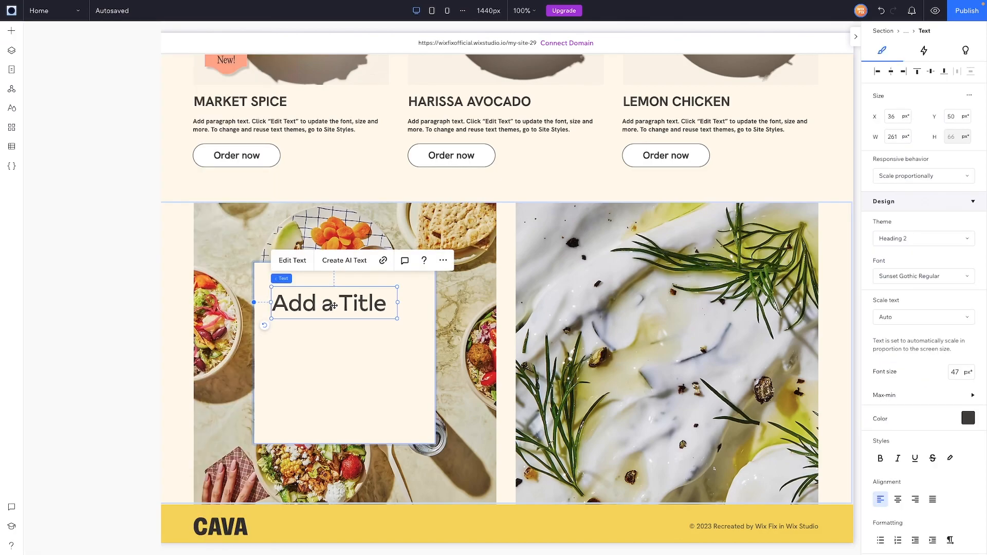
{"action": "double_click", "coordinate": [334, 305]}
{"action": "left_click", "coordinate": [939, 280]}
{"action": "left_click", "coordinate": [915, 327]}
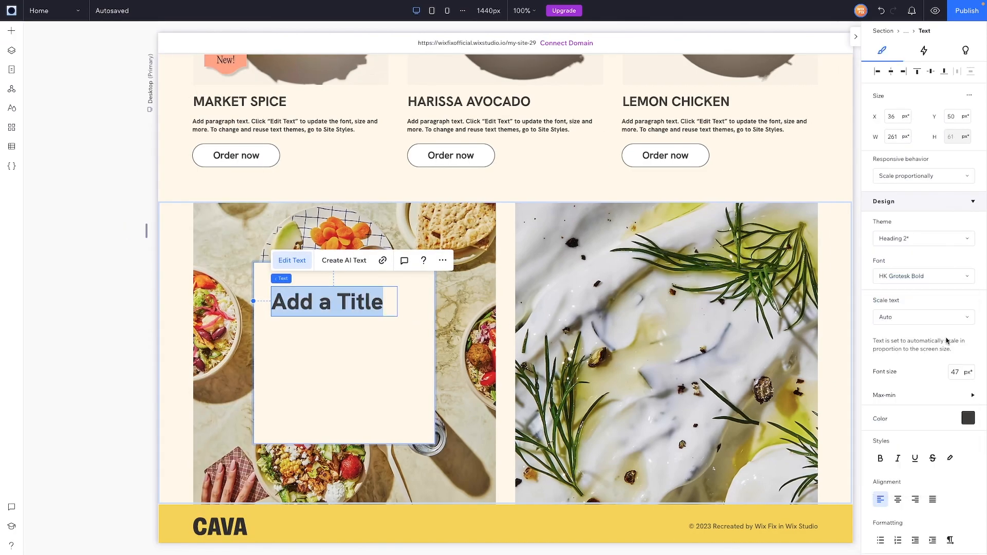
Step: Set the title's font size to 22 px and its color to the medium gray theme color
{"action": "left_click", "coordinate": [959, 371]}
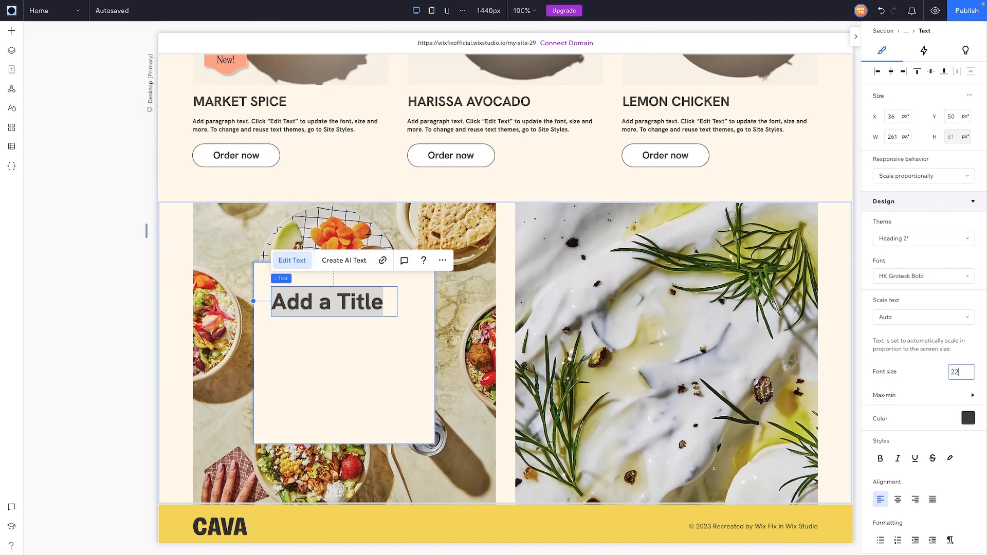
{"action": "type", "text": "22"}
{"action": "key", "text": "Return"}
{"action": "left_click", "coordinate": [967, 418]}
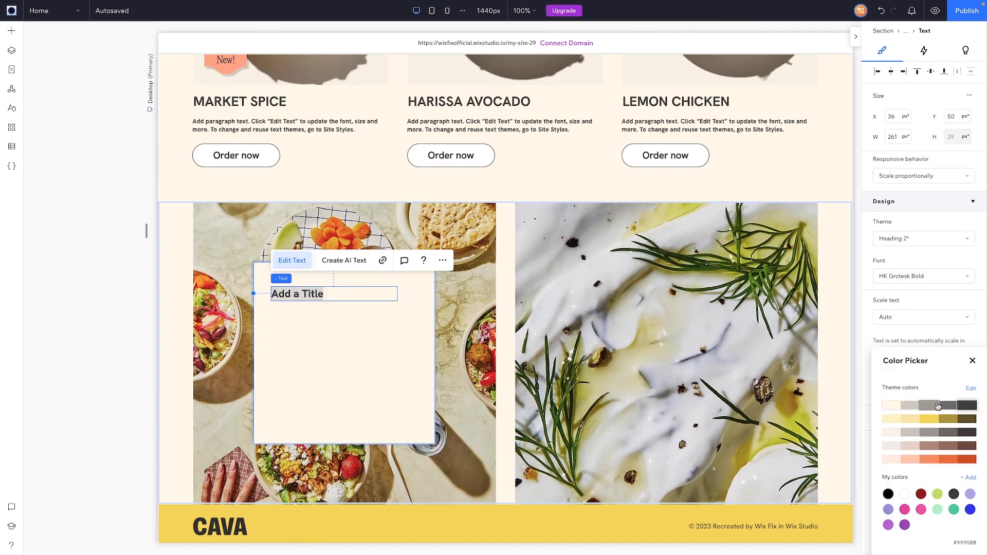
{"action": "left_click", "coordinate": [933, 406]}
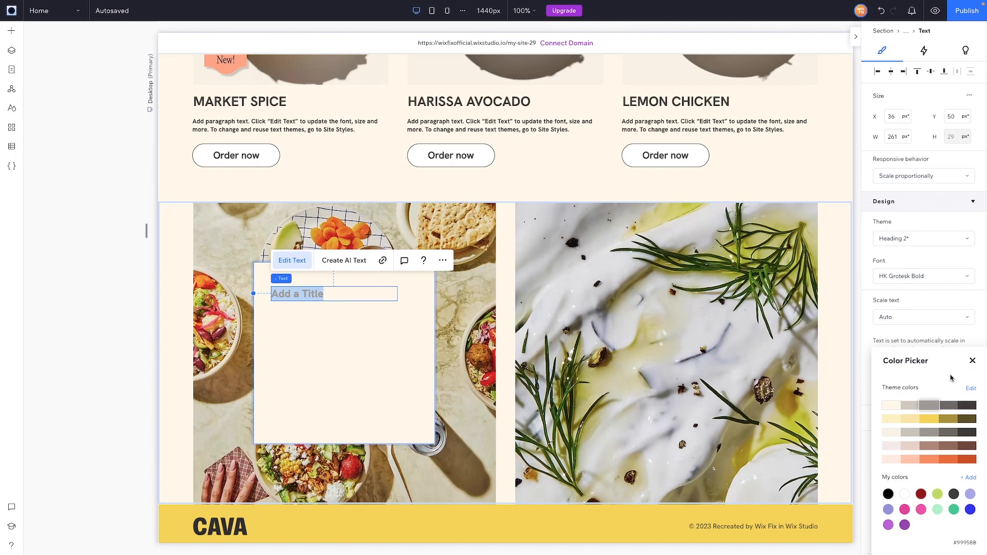
{"action": "left_click", "coordinate": [972, 360]}
Step: Center-align the title, change its text to "EVENTS SMALL TO HUGE" and place it in the upper part of the cream container
{"action": "left_click", "coordinate": [897, 499]}
{"action": "type", "text": "EVENTS SMALL TO HUGE"}
{"action": "key", "text": "Escape"}
{"action": "left_click_drag", "start_coordinate": [318, 294], "coordinate": [328, 299]}
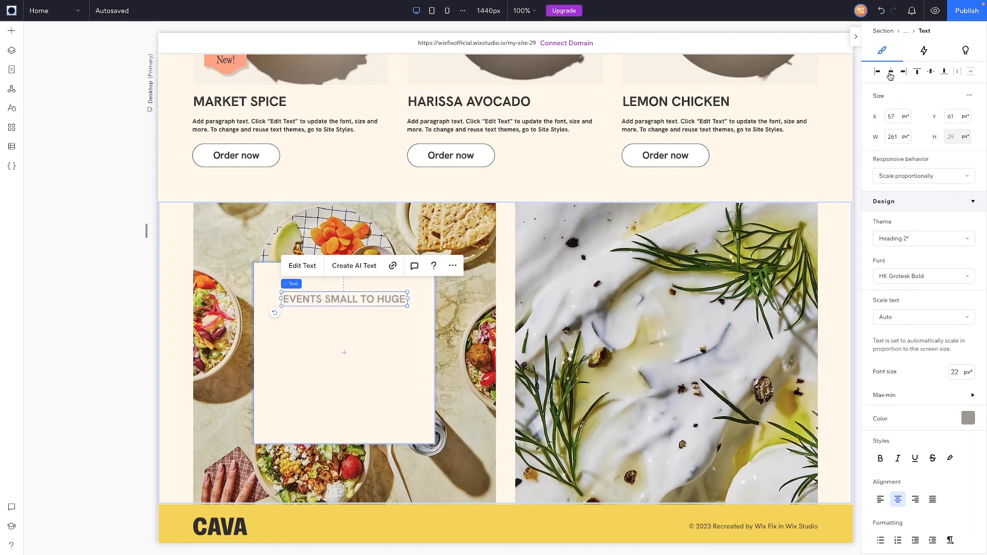
Step: Duplicate the title below the original and change the copy's text to "CAVA CATERING"
{"action": "key", "text": "ctrl+d"}
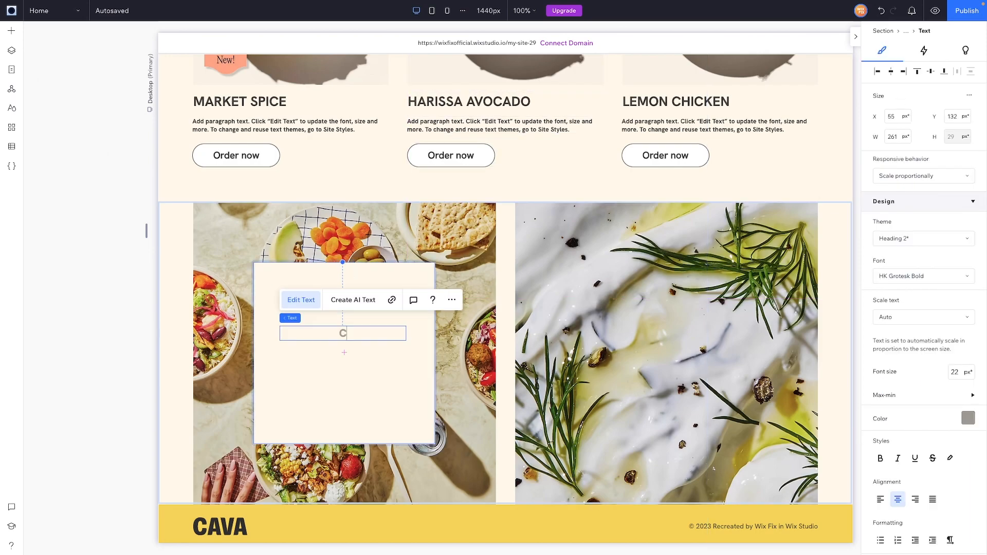
{"action": "type", "text": "CAVA"}
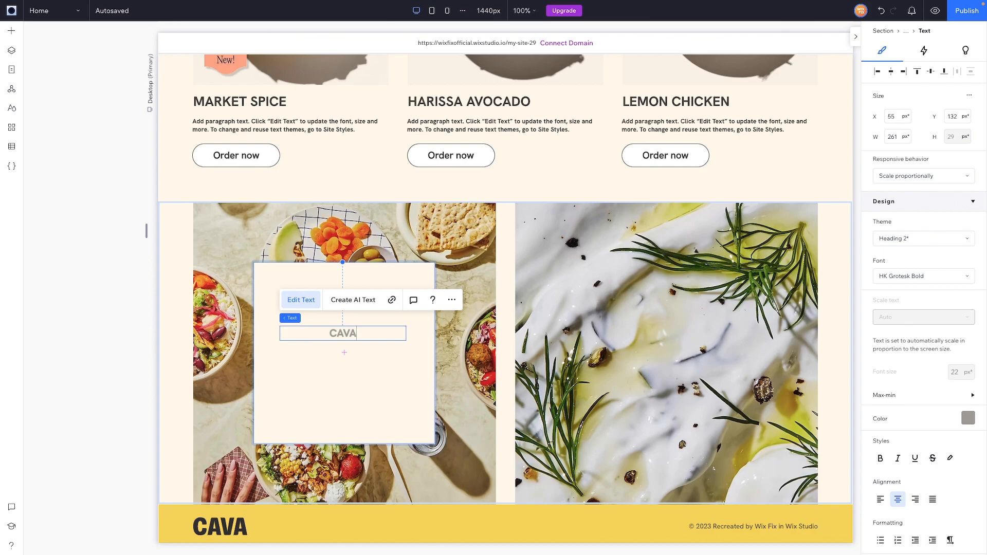
{"action": "type", "text": " CATERING"}
Step: Recolor the "CAVA CATERING" heading with the darkest theme color and set its font size to 64 px
{"action": "key", "text": "ctrl+a"}
{"action": "left_click", "coordinate": [967, 418]}
{"action": "left_click", "coordinate": [966, 406]}
{"action": "left_click", "coordinate": [961, 374]}
{"action": "type", "text": "42"}
{"action": "key", "text": "BackSpace"}
{"action": "key", "text": "BackSpace"}
{"action": "type", "text": "64"}
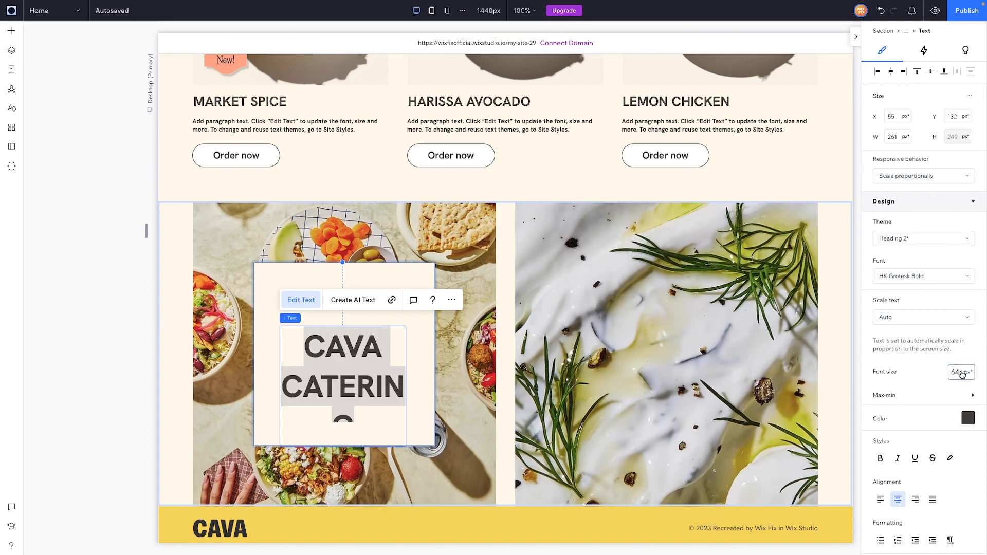
Step: Widen the "CAVA CATERING" text box to 310 px and center it directly beneath the small gray title
{"action": "left_click", "coordinate": [333, 392]}
{"action": "left_click", "coordinate": [311, 390]}
{"action": "left_click_drag", "start_coordinate": [280, 389], "coordinate": [255, 387]}
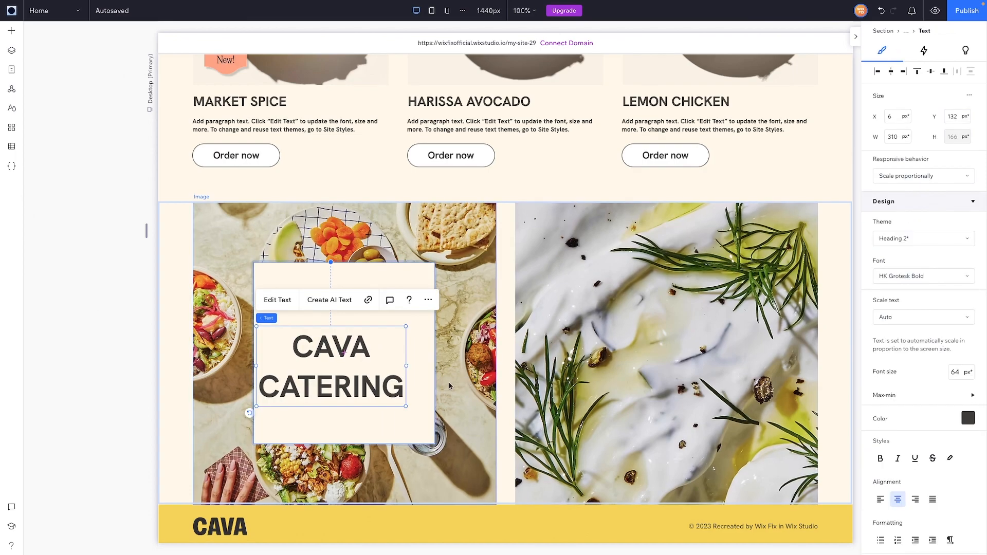
{"action": "left_click_drag", "start_coordinate": [372, 369], "coordinate": [386, 350]}
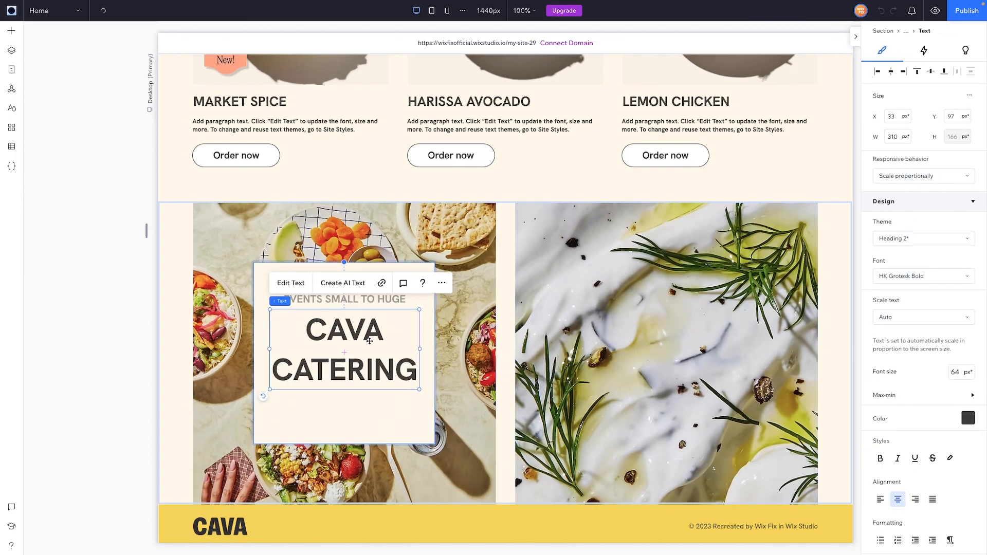
Step: Set the "CAVA CATERING" heading's font size to 42 px and its font to CM Tahini Sans Bold
{"action": "double_click", "coordinate": [386, 351]}
{"action": "left_click", "coordinate": [955, 371]}
{"action": "type", "text": "4"}
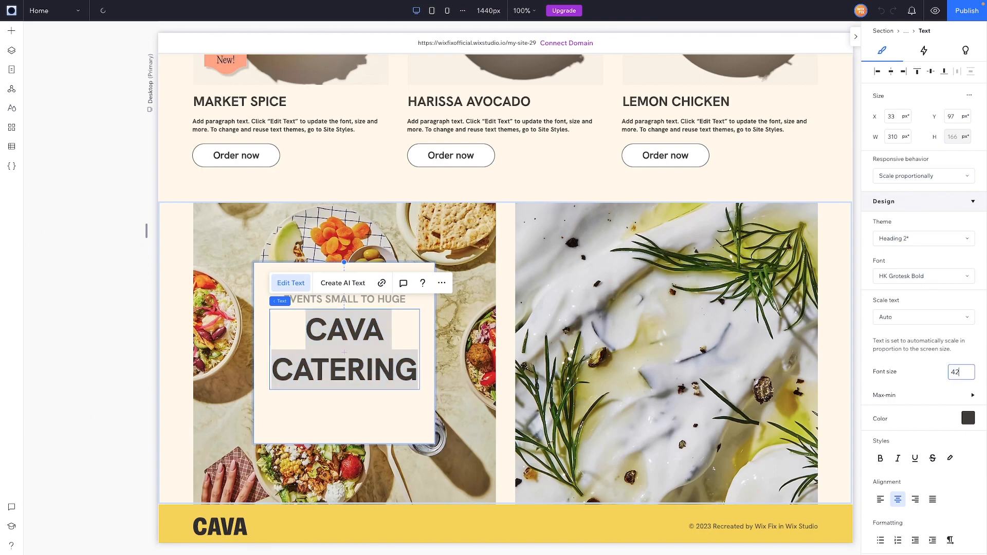
{"action": "left_click", "coordinate": [924, 275]}
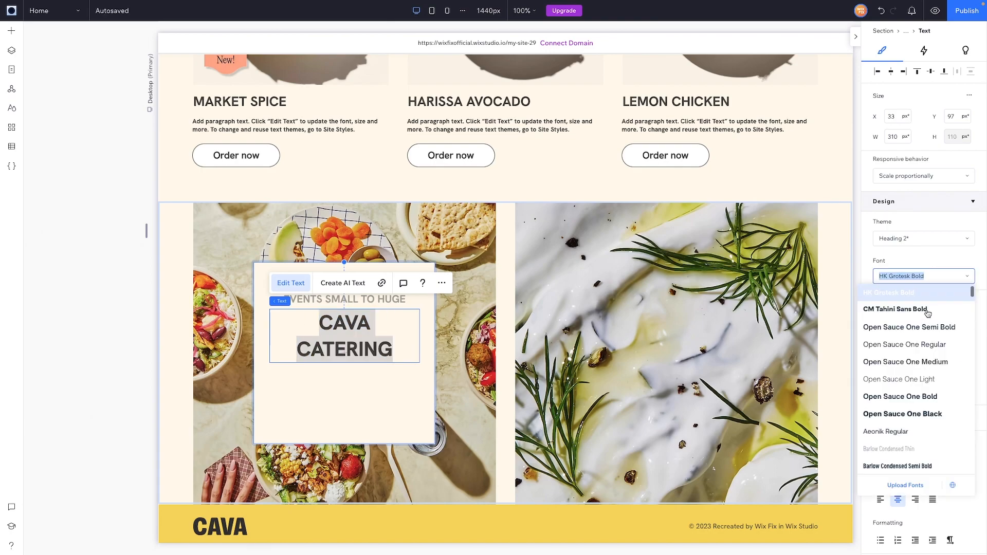
{"action": "left_click", "coordinate": [926, 309]}
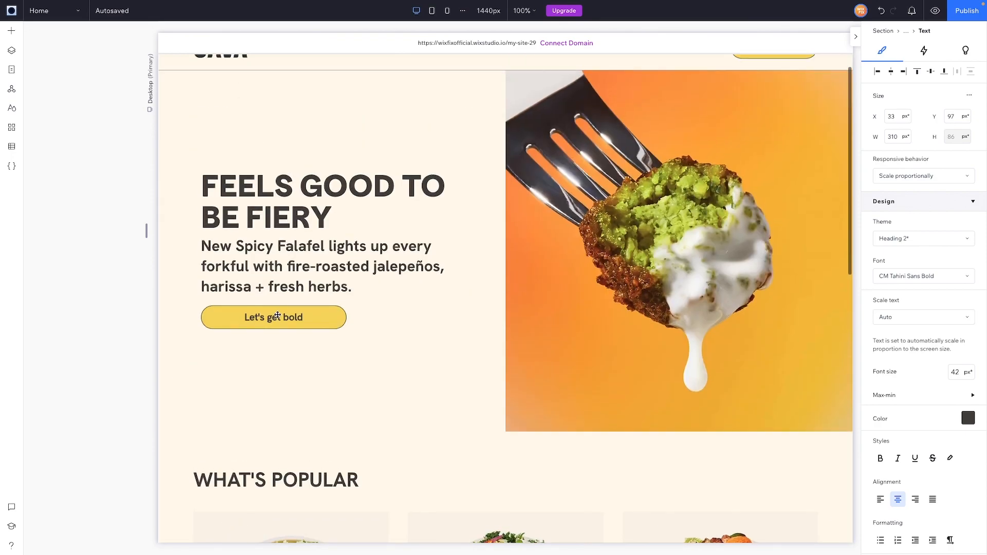
Step: Copy the yellow "Let's get bold" hero button into the cream container below the heading and relabel it "Start your order"
{"action": "left_click", "coordinate": [266, 317]}
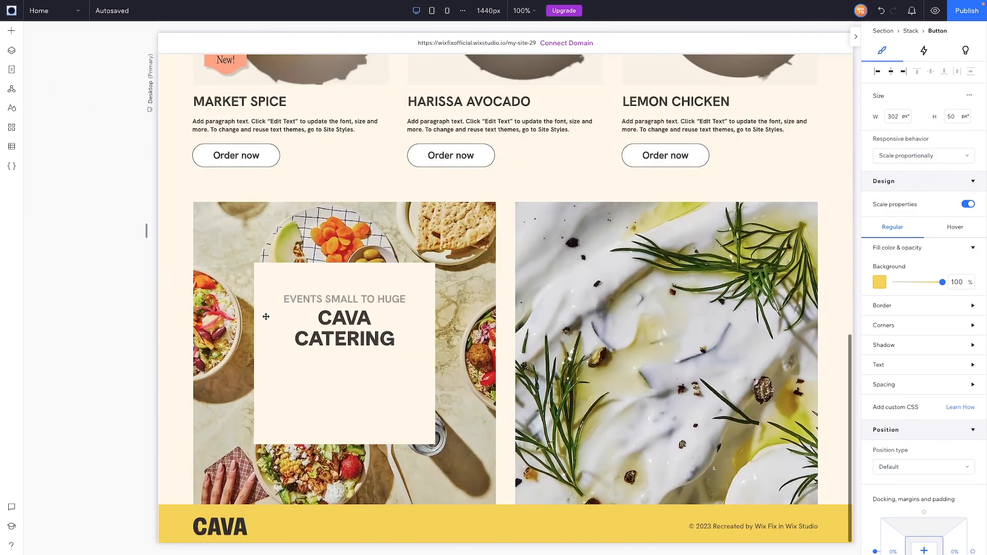
{"action": "left_click", "coordinate": [304, 379]}
{"action": "right_click", "coordinate": [304, 378]}
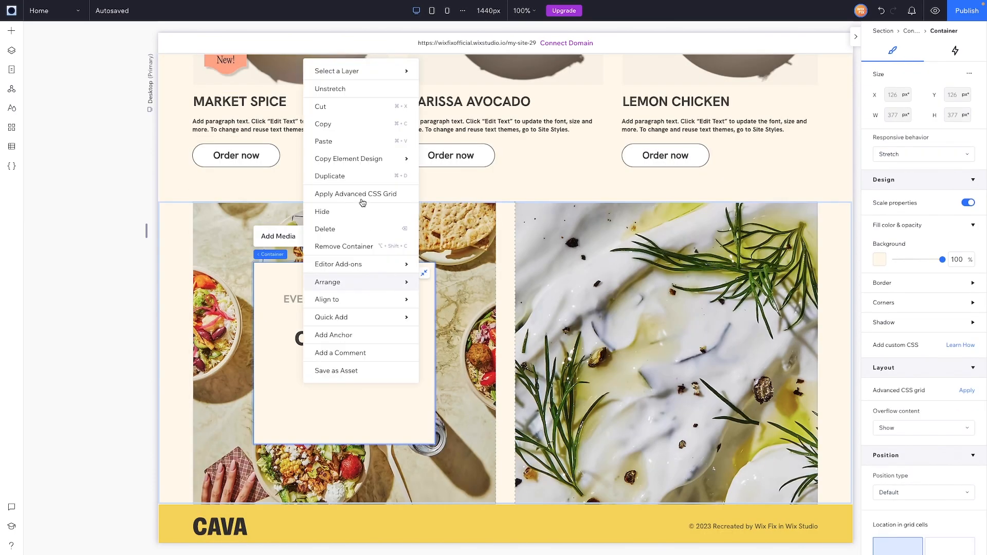
{"action": "left_click", "coordinate": [337, 141]}
{"action": "left_click", "coordinate": [299, 359]}
{"action": "type", "text": "Start your"}
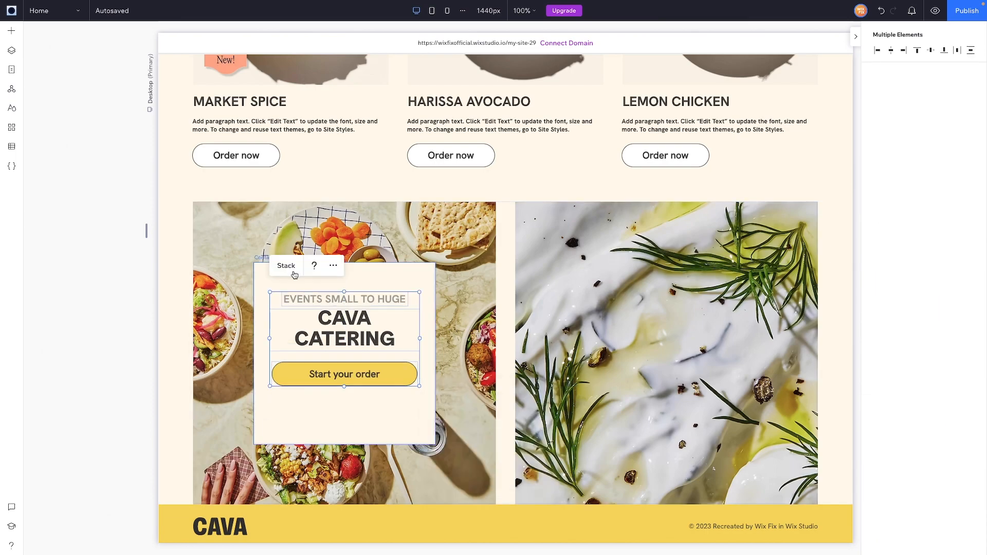
Step: Stack the gray title, heading and button vertically and center the stack inside the cream container
{"action": "left_click", "coordinate": [289, 269]}
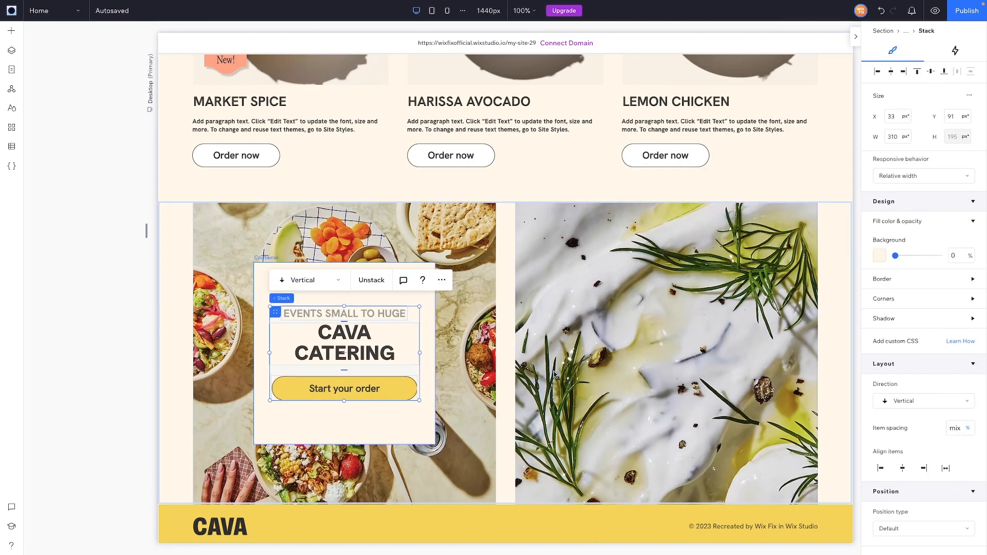
Step: Copy the cream "CAVA CATERING" card and paste it over the rosemary yogurt photo in the second column
{"action": "left_click", "coordinate": [368, 430]}
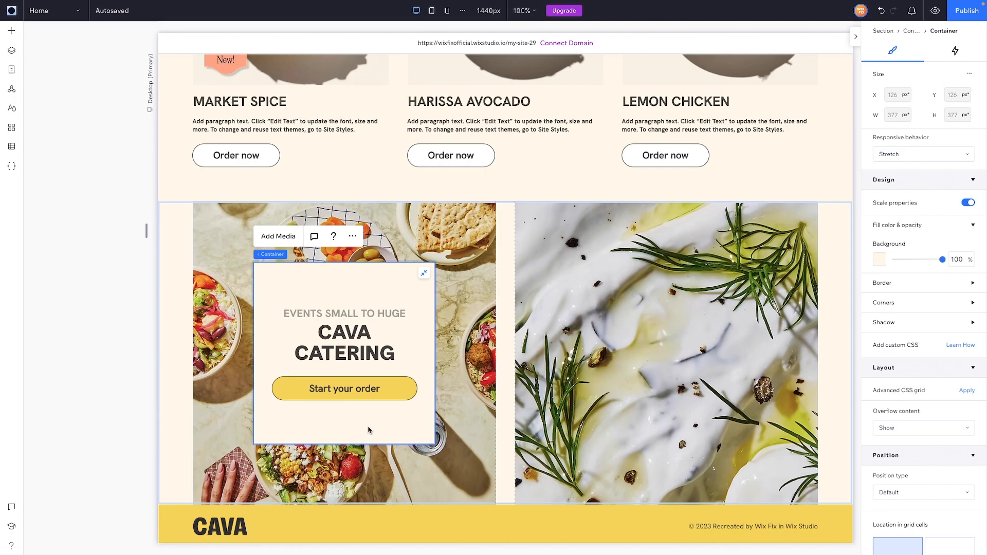
{"action": "left_click", "coordinate": [647, 372]}
{"action": "right_click", "coordinate": [646, 371]}
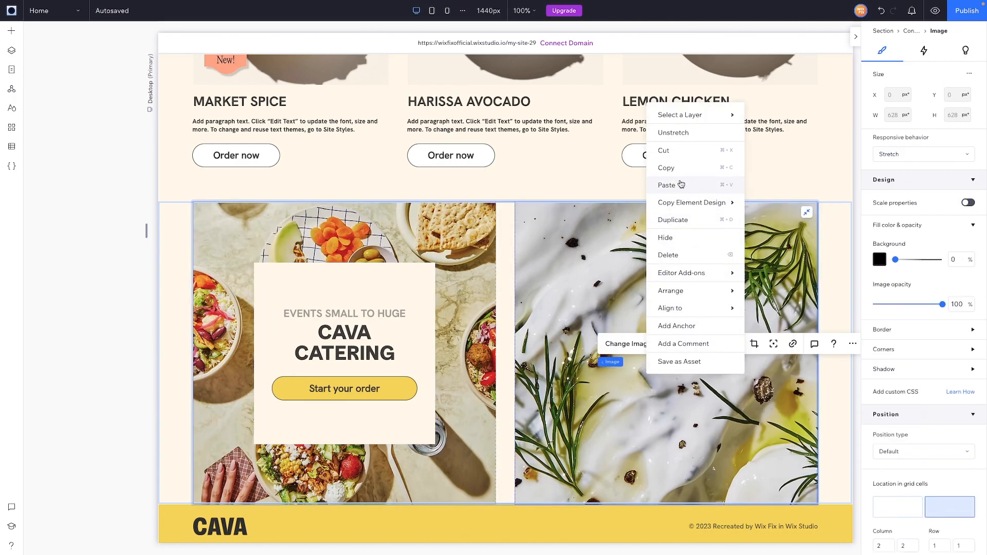
{"action": "left_click", "coordinate": [680, 184]}
Step: Set the pasted card's margins to 20% on all four sides within its column
{"action": "left_click", "coordinate": [762, 379]}
{"action": "scroll", "coordinate": [915, 360], "scroll_direction": "down", "scroll_amount": 5}
{"action": "left_click", "coordinate": [915, 453]}
{"action": "type", "text": "20"}
{"action": "key", "text": "Return"}
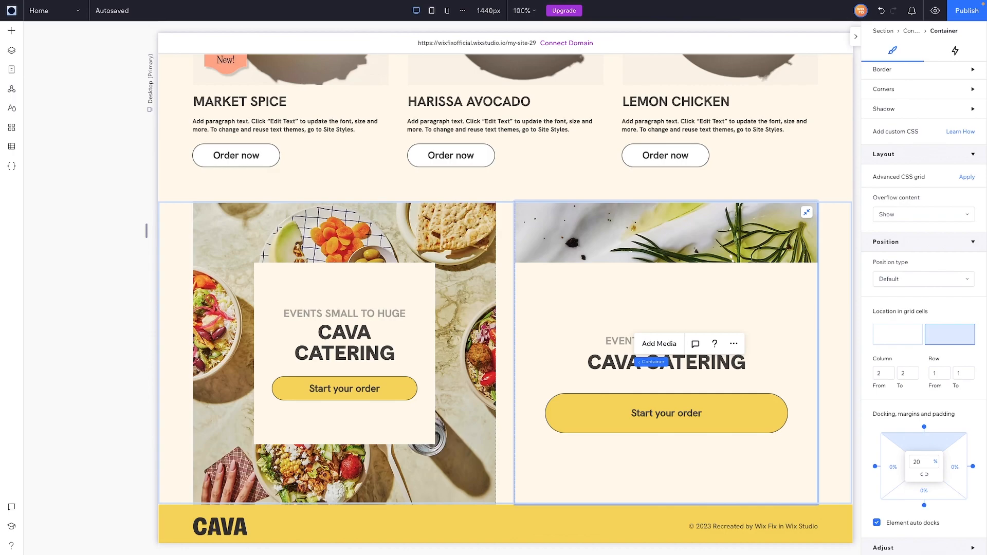
{"action": "left_click", "coordinate": [925, 476]}
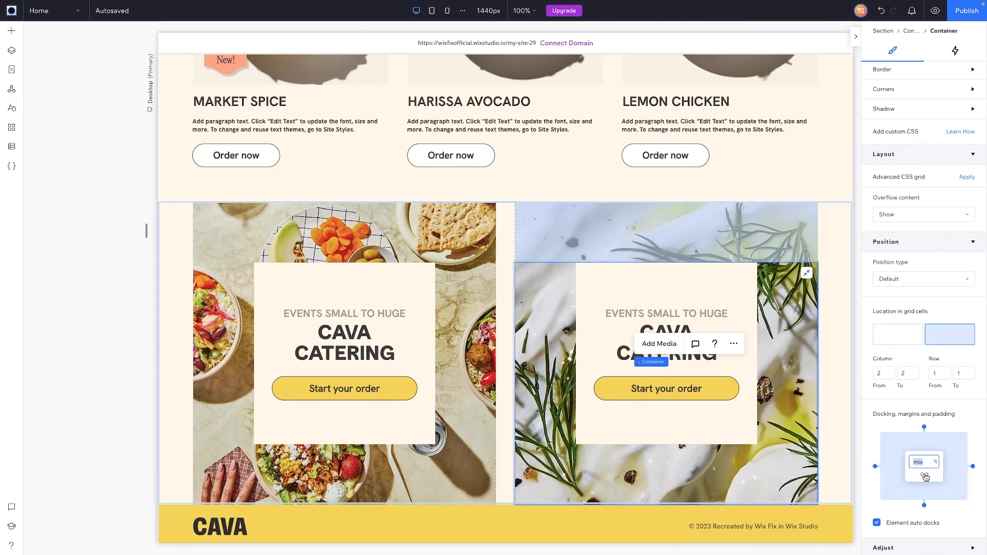
Step: Retype the second card's gray title as "IN GROCERY STORES" and its heading as "CAVA IN YOUR FRIDGE"
{"action": "double_click", "coordinate": [654, 312]}
{"action": "type", "text": "IN GROCERY STORES"}
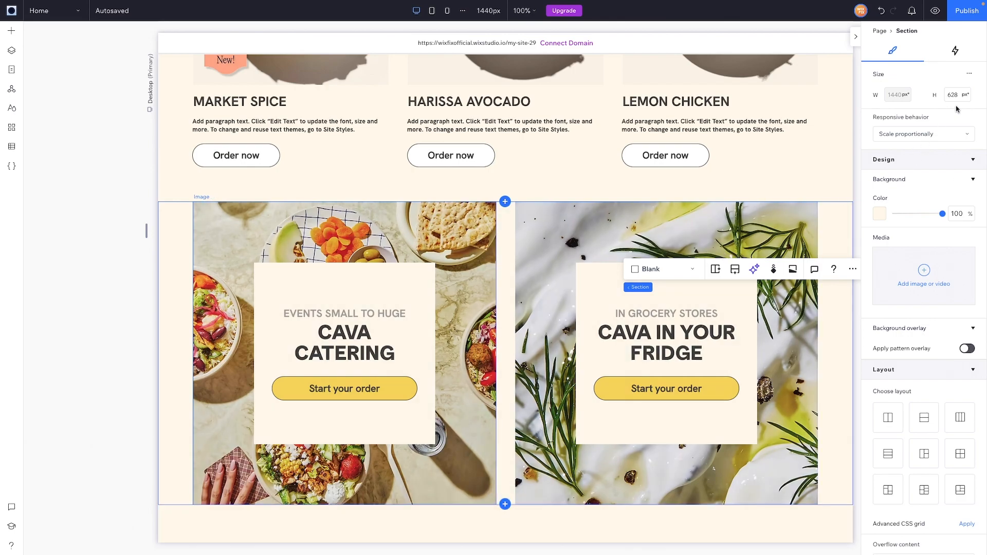
Step: Add a blank section beneath the two photo cards and set its height to 900 px
{"action": "left_click", "coordinate": [957, 95]}
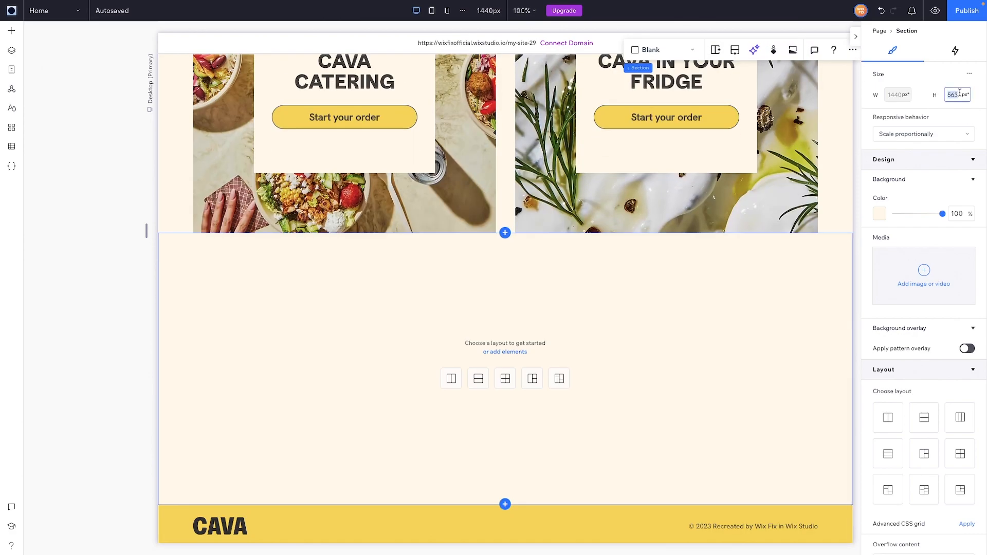
{"action": "type", "text": "900"}
{"action": "key", "text": "Return"}
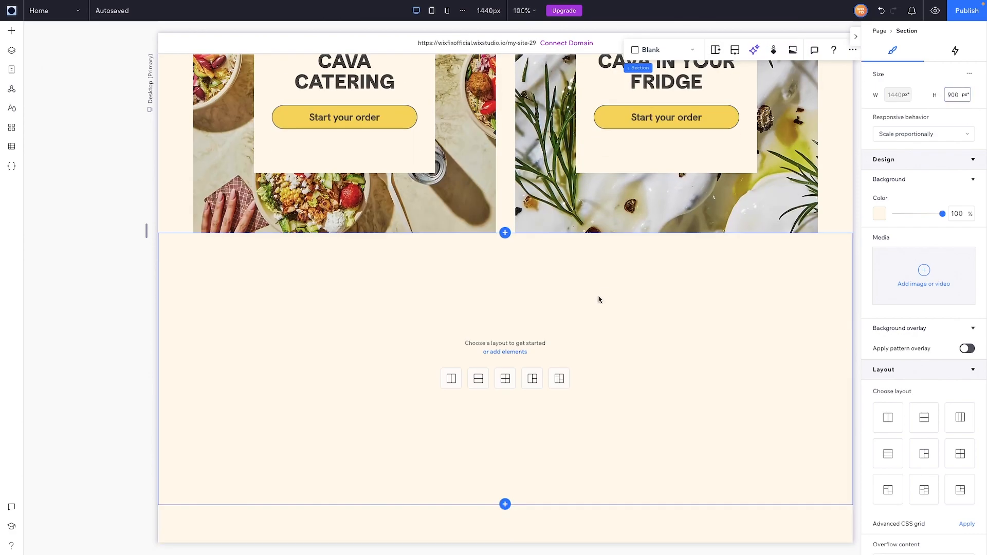
{"action": "scroll", "coordinate": [597, 297], "scroll_direction": "down", "scroll_amount": 2}
{"action": "scroll", "coordinate": [342, 204], "scroll_direction": "down", "scroll_amount": 2}
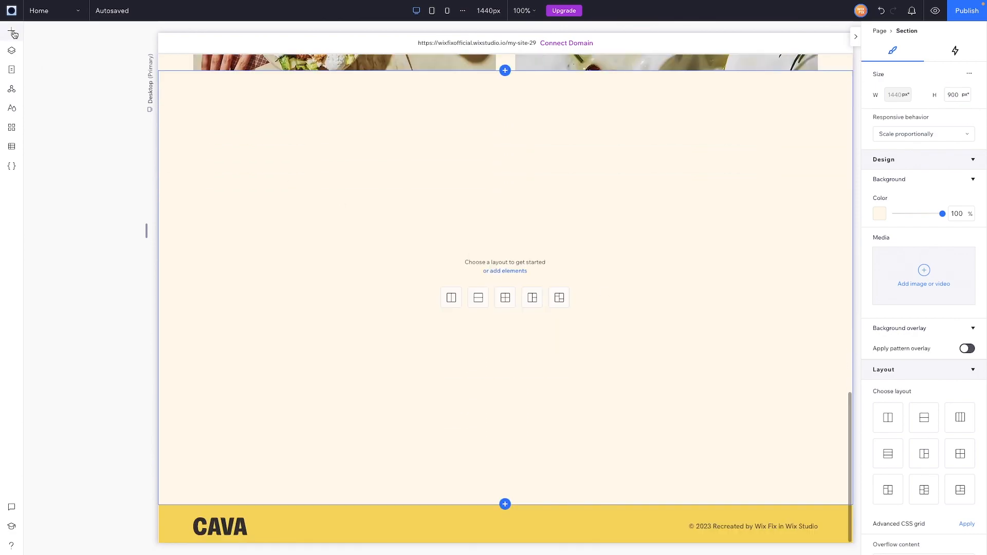
Step: Add a container to the blank section and turn on advanced sizing for it
{"action": "left_click", "coordinate": [11, 32]}
{"action": "left_click_drag", "start_coordinate": [184, 143], "coordinate": [477, 231]}
{"action": "left_click", "coordinate": [968, 96]}
{"action": "left_click", "coordinate": [945, 103]}
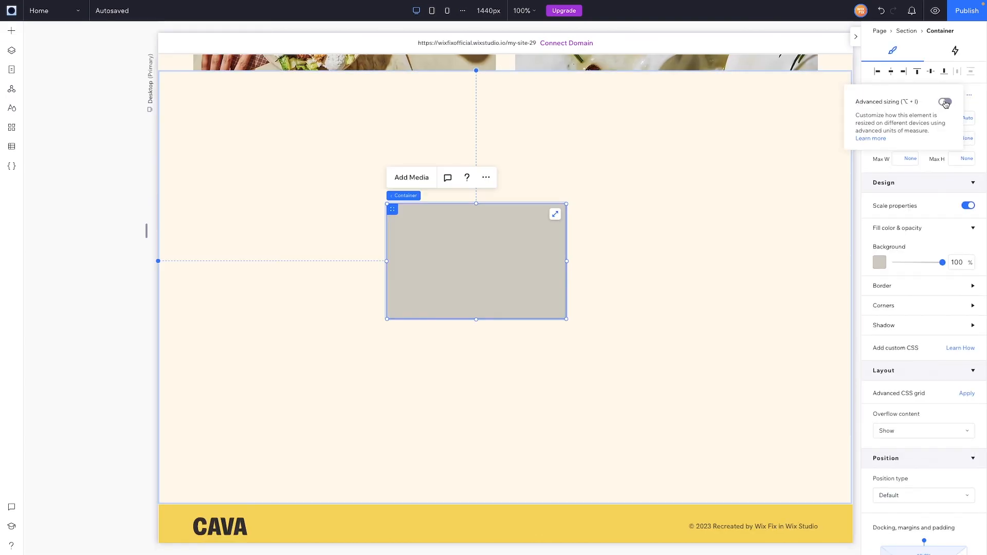
Step: Set the container's width to 90%, minimum width to 900 px, maximum width to 1440 px and background opacity to 0%
{"action": "left_click", "coordinate": [902, 118]}
{"action": "type", "text": "90"}
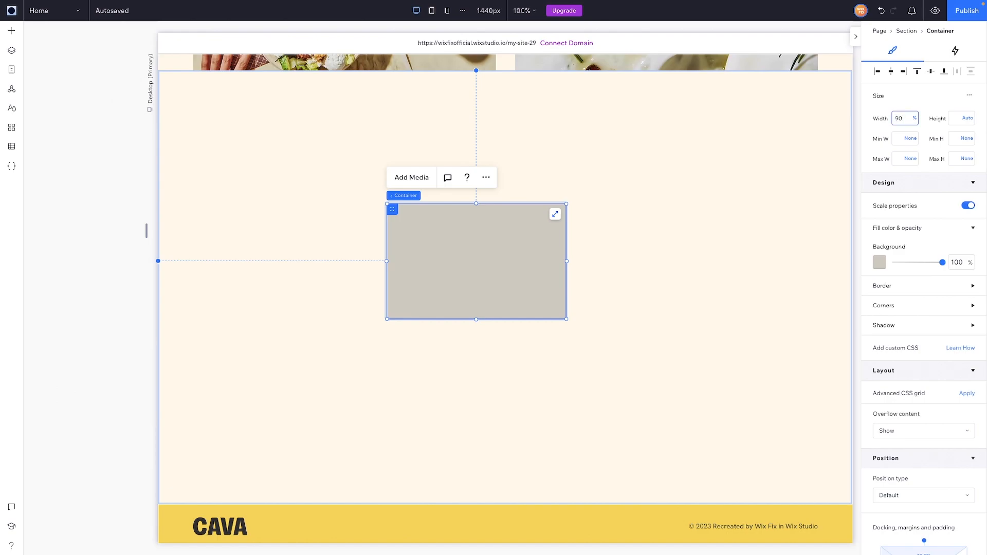
{"action": "key", "text": "Tab"}
{"action": "key", "text": "Tab"}
{"action": "type", "text": "900"}
{"action": "key", "text": "Tab"}
{"action": "key", "text": "Tab"}
{"action": "type", "text": "1440"}
{"action": "left_click", "coordinate": [957, 262]}
{"action": "type", "text": "0"}
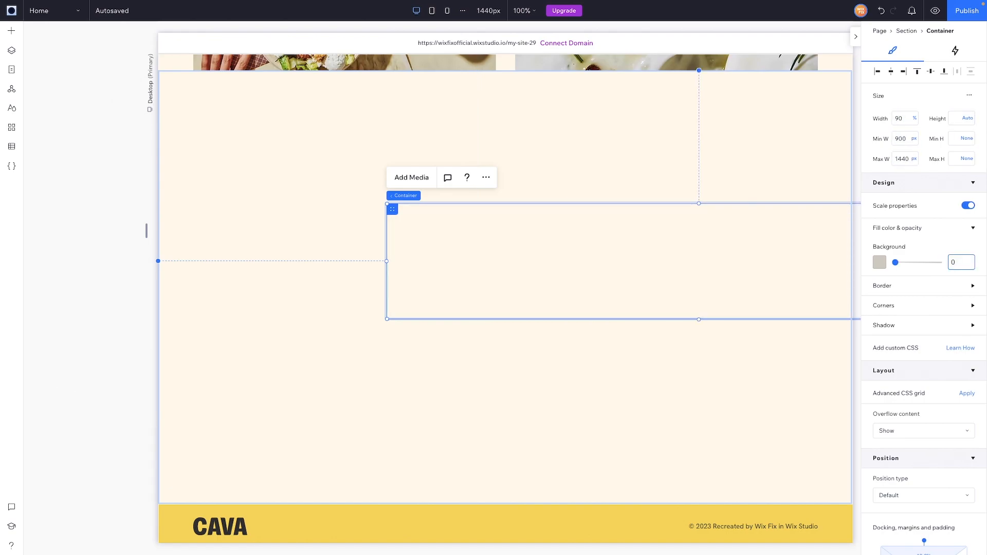
Step: Align the container to the section's top, center it horizontally and extend its height to about 800 px
{"action": "left_click", "coordinate": [916, 73]}
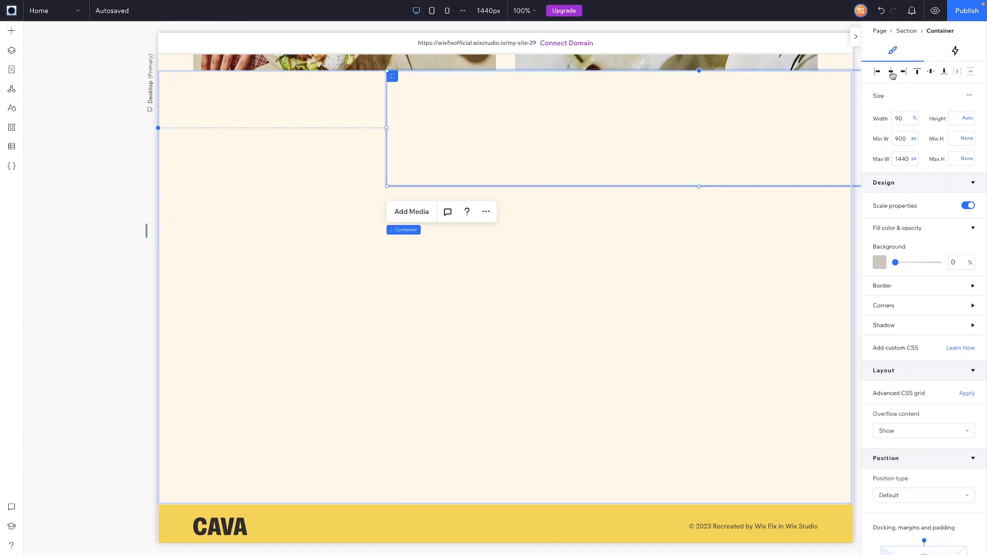
{"action": "left_click", "coordinate": [892, 73]}
{"action": "left_click_drag", "start_coordinate": [505, 186], "coordinate": [500, 459]}
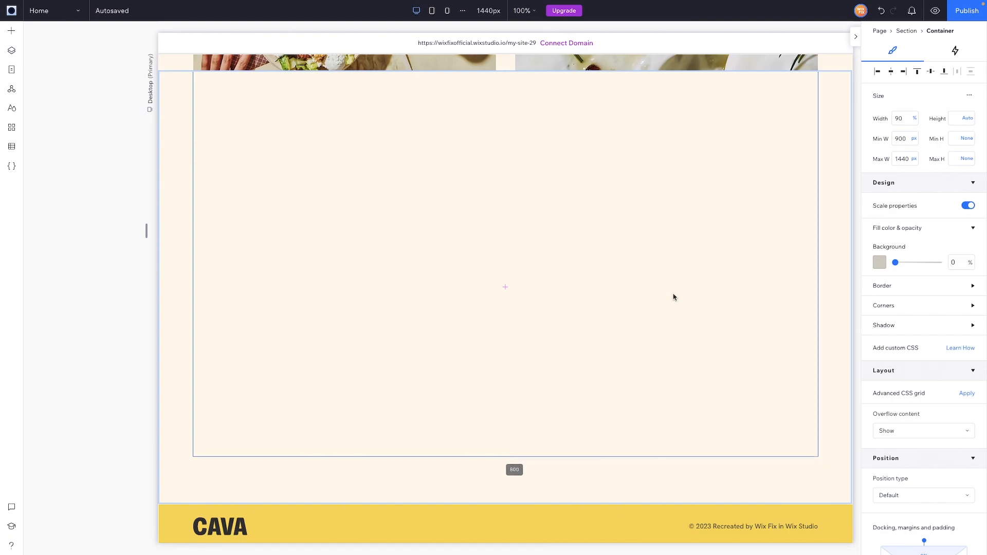
Step: Apply a 2x1 grid to the container with an 80 px gap between the columns
{"action": "left_click", "coordinate": [965, 394]}
{"action": "left_click", "coordinate": [898, 412]}
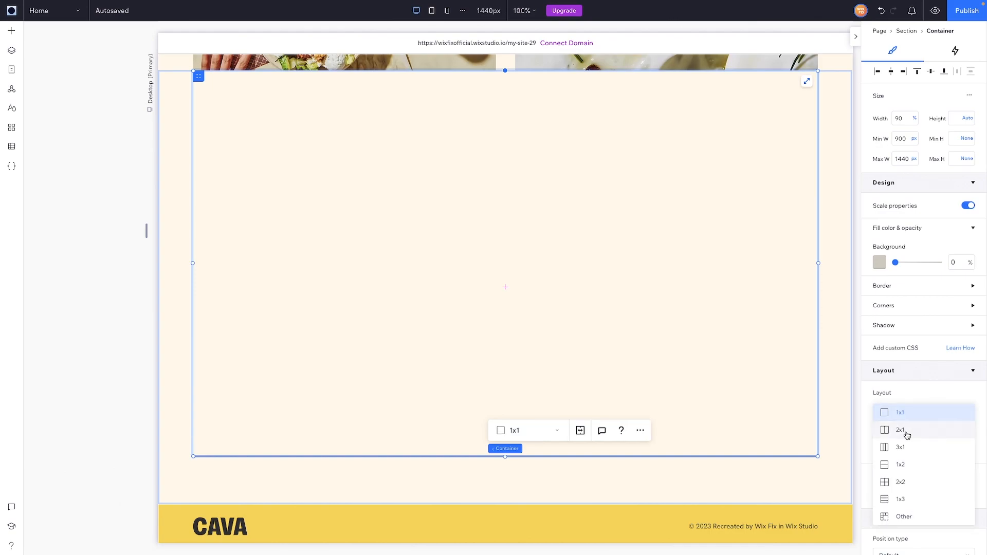
{"action": "left_click", "coordinate": [943, 452]}
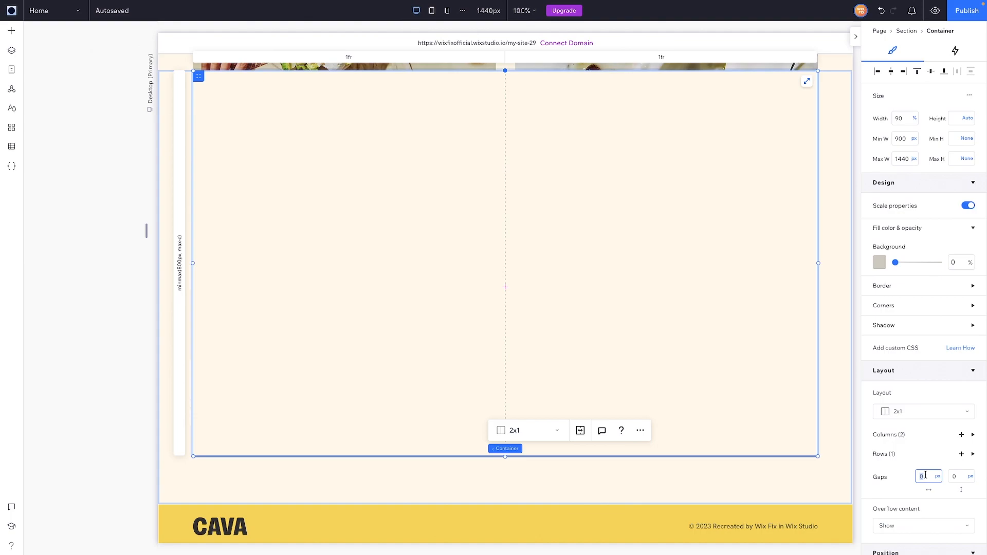
{"action": "key", "text": "Return"}
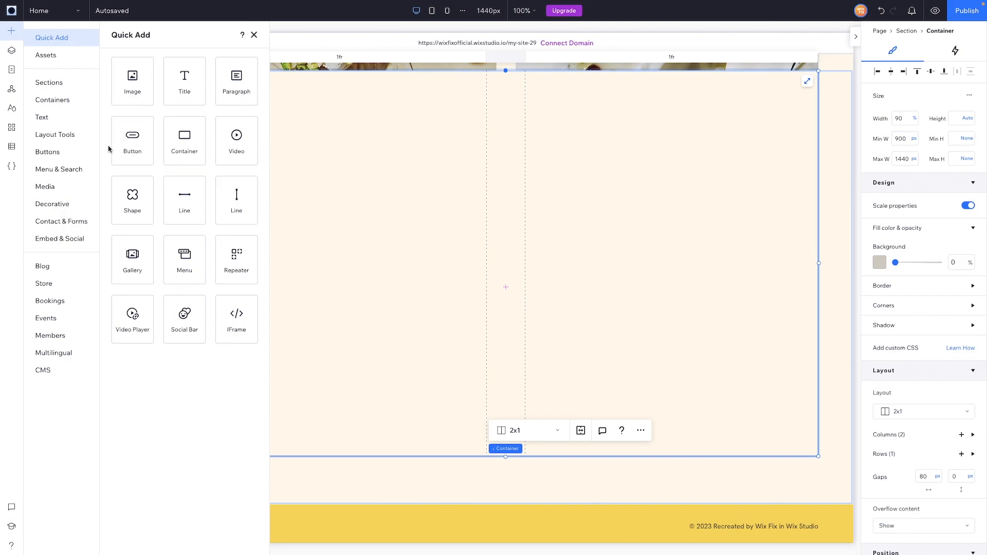
Step: Place the Cava-App.png image in the container, stretched to fill only the first column
{"action": "left_click", "coordinate": [45, 186]}
{"action": "mouse_move", "coordinate": [269, 152]}
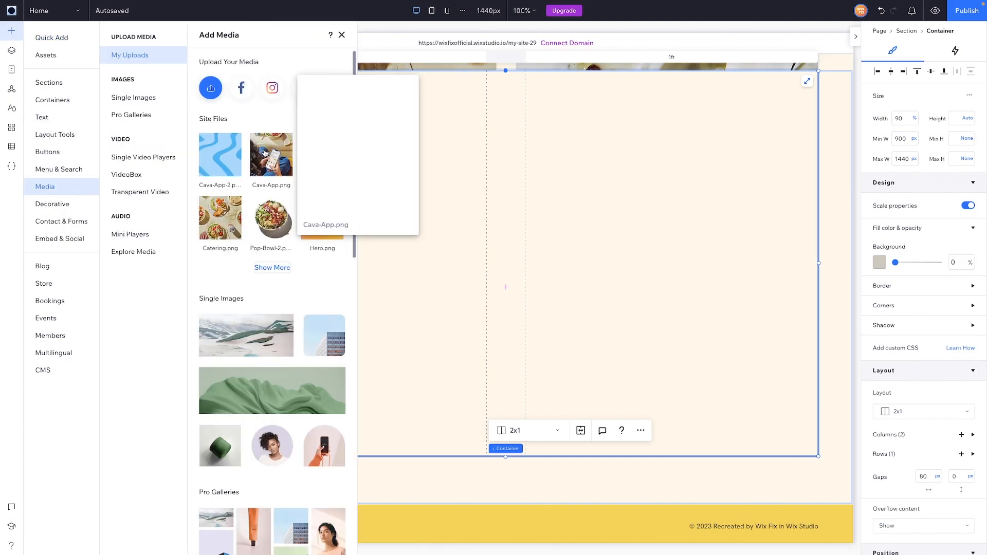
{"action": "left_click_drag", "start_coordinate": [268, 152], "coordinate": [404, 232]}
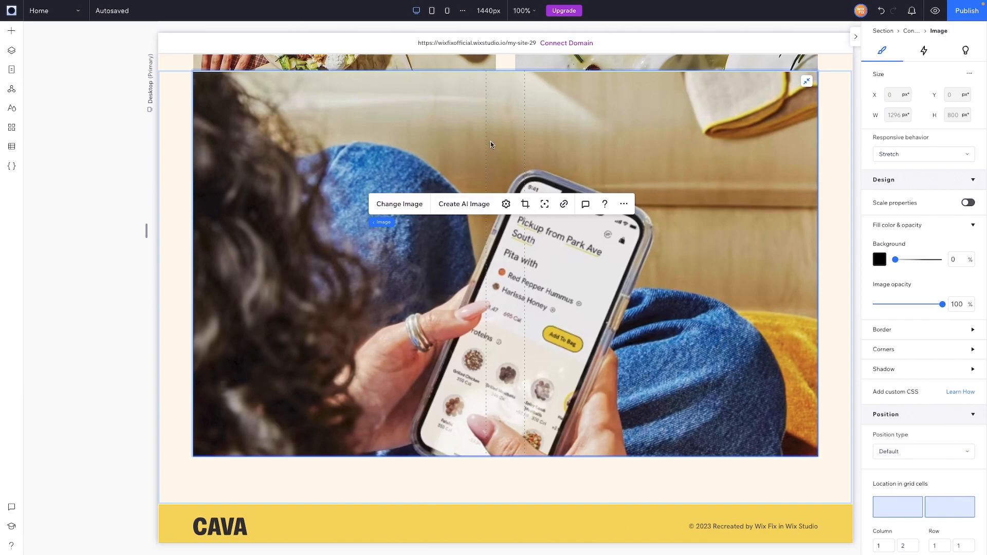
{"action": "left_click", "coordinate": [903, 514]}
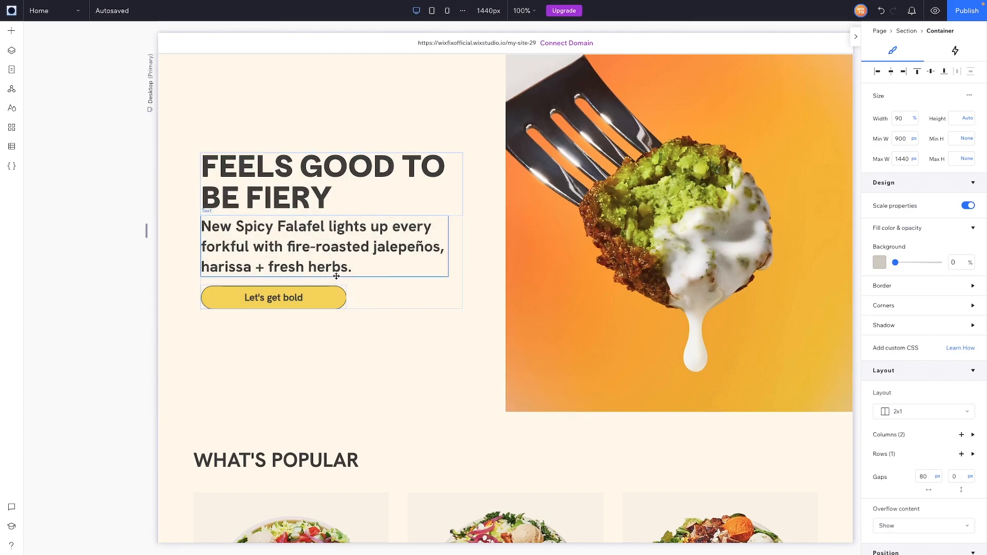
Step: Copy the hero's heading, paragraph and button stack into the container's second column and center it vertically
{"action": "left_click", "coordinate": [332, 280]}
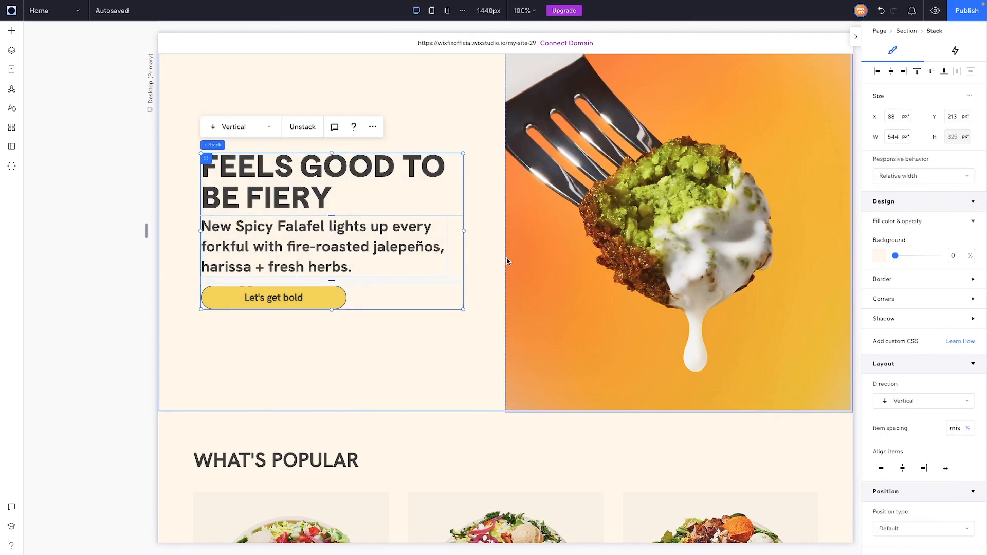
{"action": "scroll", "coordinate": [506, 262], "scroll_direction": "down", "scroll_amount": 15}
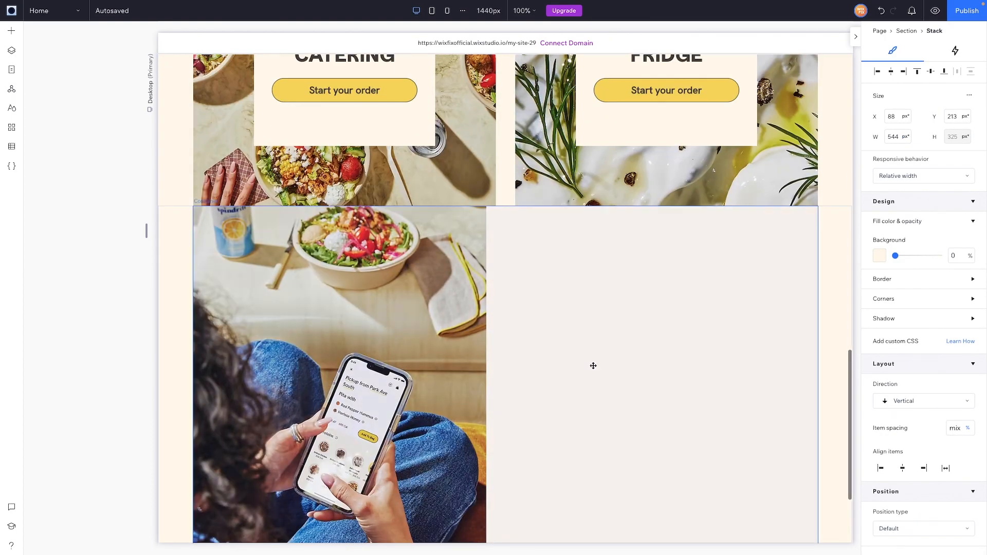
{"action": "left_click", "coordinate": [593, 366]}
{"action": "right_click", "coordinate": [593, 365]}
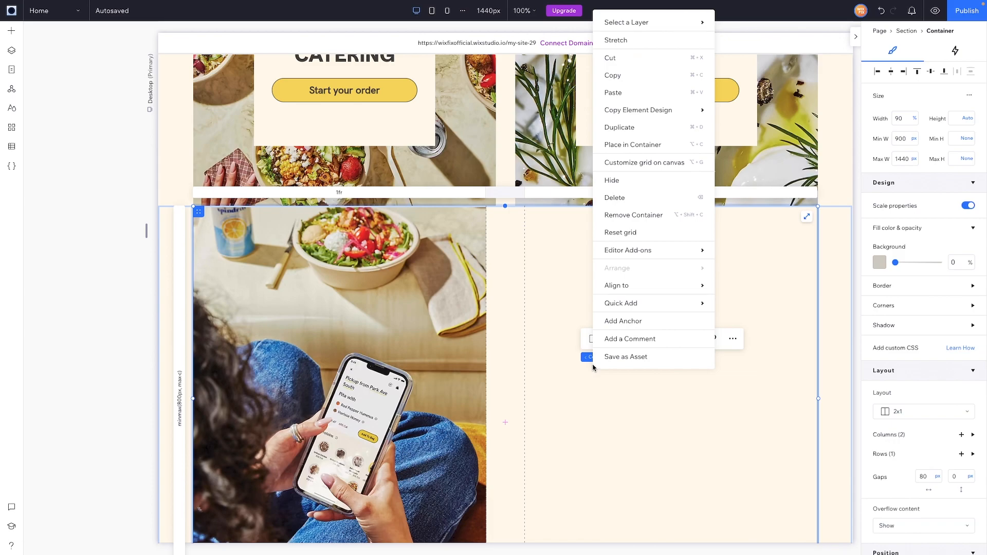
{"action": "left_click", "coordinate": [612, 93]}
{"action": "left_click", "coordinate": [931, 73]}
Step: Retype the pasted heading as "DOWNLOAD THE CAVA APP" and replace the paragraph with the text beginning "Sign up for delicious rewards with the CAVA app"
{"action": "double_click", "coordinate": [619, 335]}
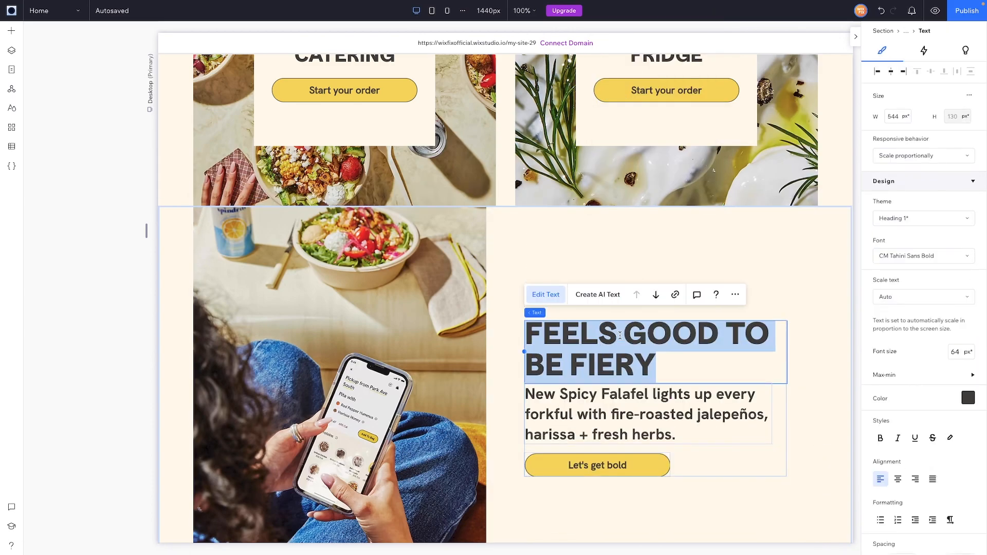
{"action": "type", "text": "DOWNLOAD THE"}
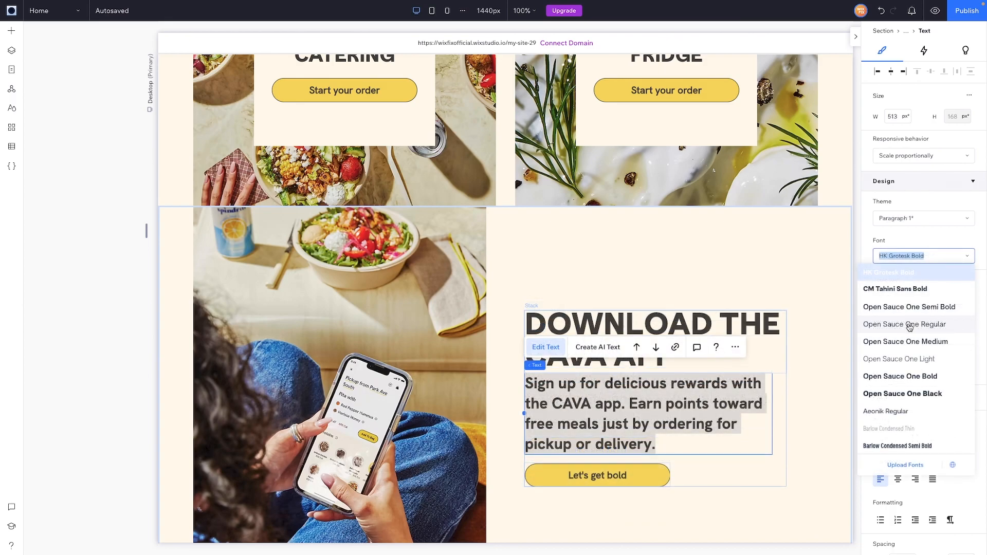
Step: Change the app paragraph's font to Sunset Gothic Regular and its size to 22 px
{"action": "scroll", "coordinate": [895, 341], "scroll_direction": "up", "scroll_amount": 1}
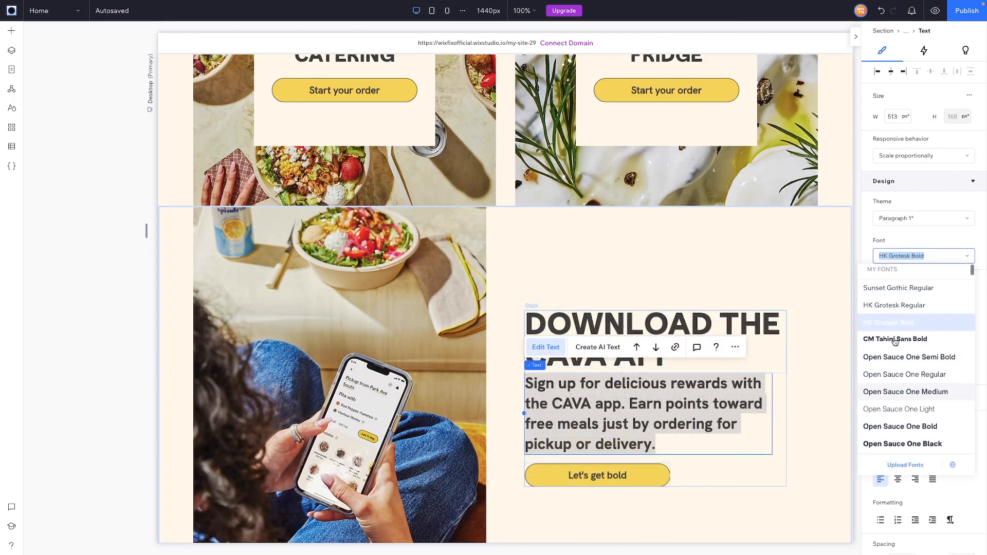
{"action": "left_click", "coordinate": [885, 292]}
{"action": "left_click", "coordinate": [960, 352]}
{"action": "type", "text": "22"}
{"action": "key", "text": "Return"}
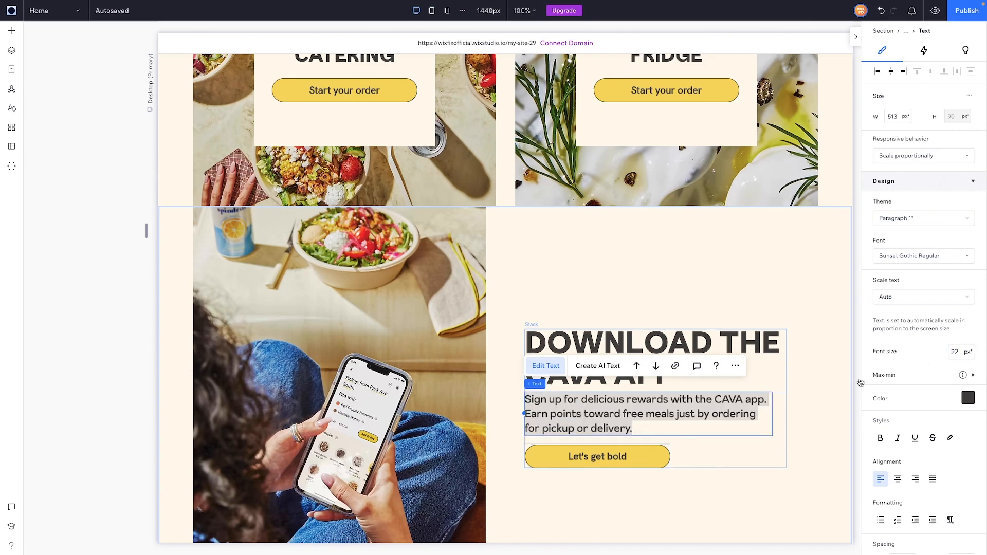
Step: Set the "DOWNLOAD THE CAVA APP" heading's font size to 42 px and narrow its text box to about 372 px
{"action": "left_click", "coordinate": [671, 345]}
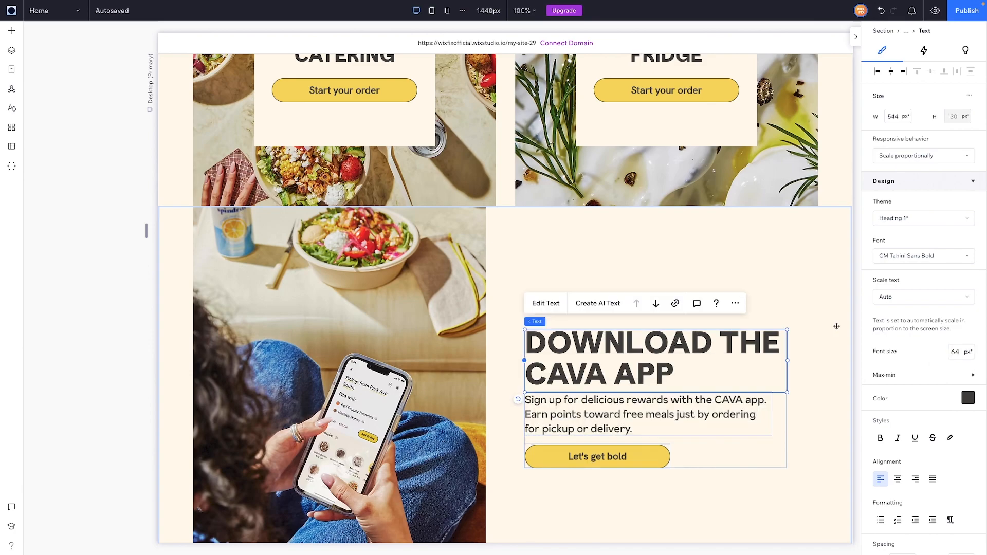
{"action": "left_click", "coordinate": [955, 352]}
{"action": "type", "text": "42"}
{"action": "key", "text": "Return"}
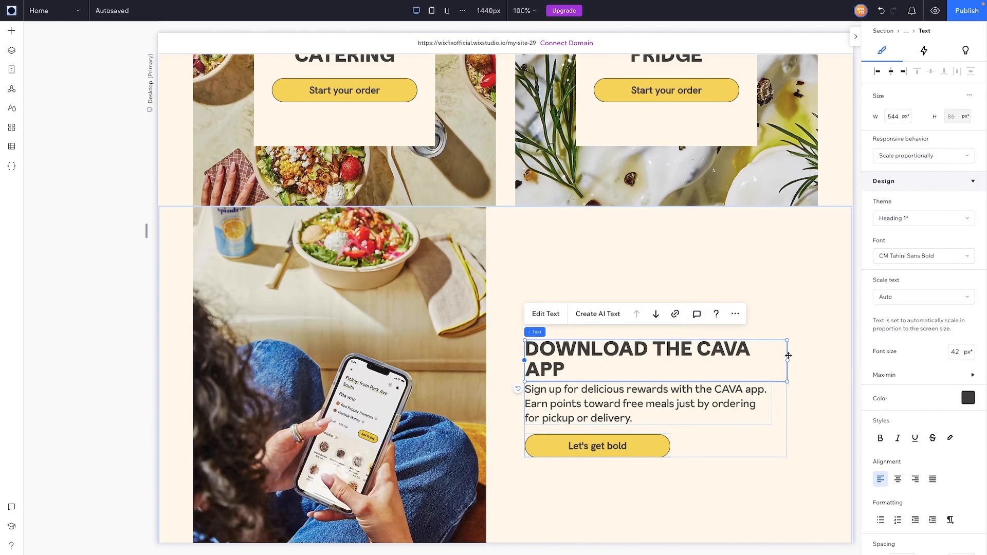
{"action": "left_click_drag", "start_coordinate": [783, 364], "coordinate": [705, 356]}
Step: Set the app paragraph's font size to 13 px and narrow its text box to about 360 px
{"action": "left_click", "coordinate": [729, 397]}
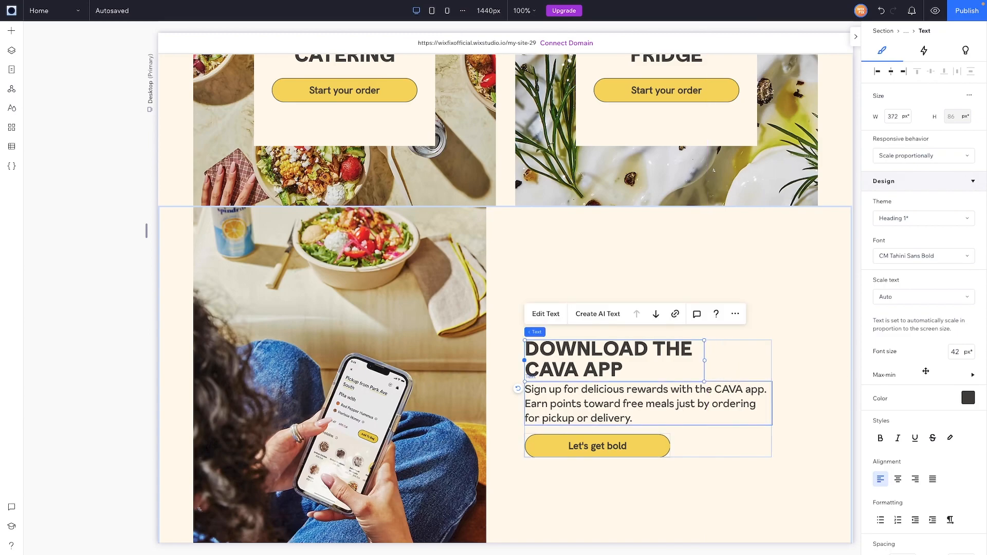
{"action": "left_click", "coordinate": [961, 355]}
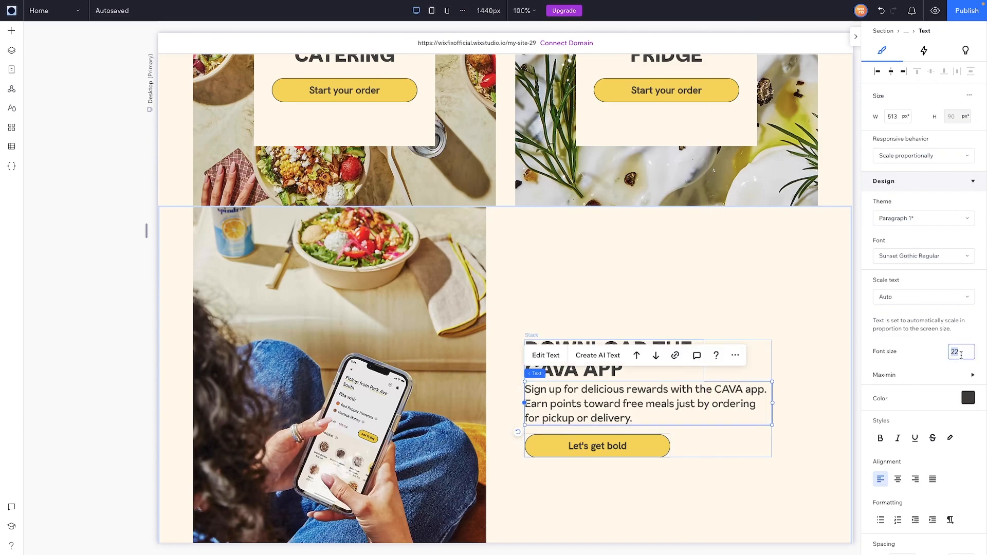
{"action": "type", "text": "13"}
{"action": "key", "text": "Return"}
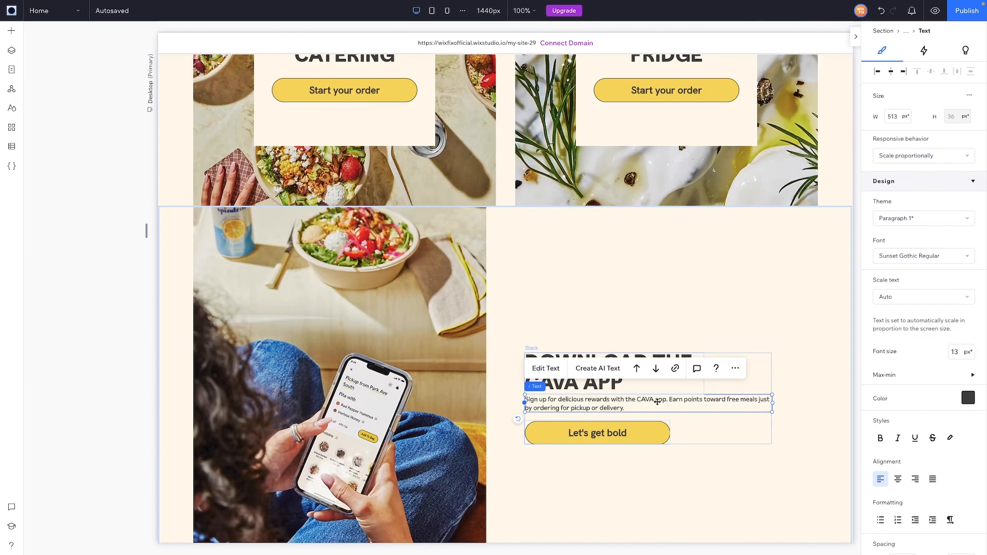
{"action": "left_click_drag", "start_coordinate": [716, 402], "coordinate": [705, 410]}
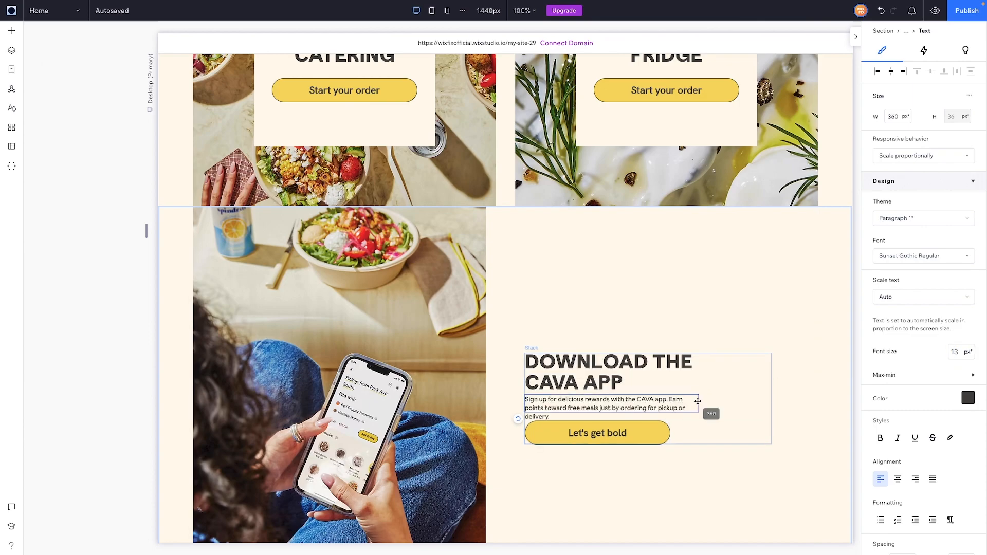
Step: Set the "DOWNLOAD THE CAVA APP" heading's bottom margin to 24 px and adjust the app paragraph's bottom margin
{"action": "left_click", "coordinate": [609, 375]}
{"action": "scroll", "coordinate": [898, 442], "scroll_direction": "down", "scroll_amount": 6}
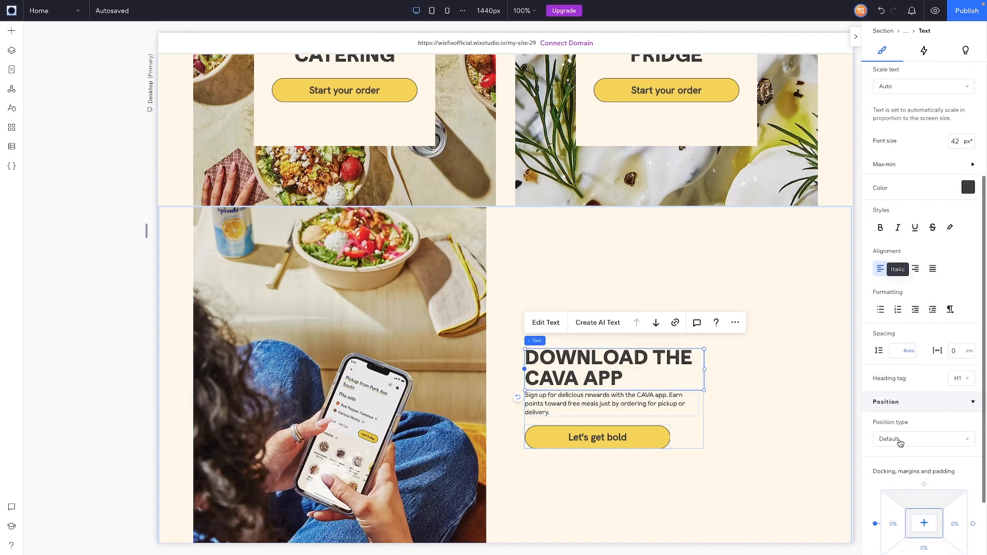
{"action": "left_click", "coordinate": [923, 469]}
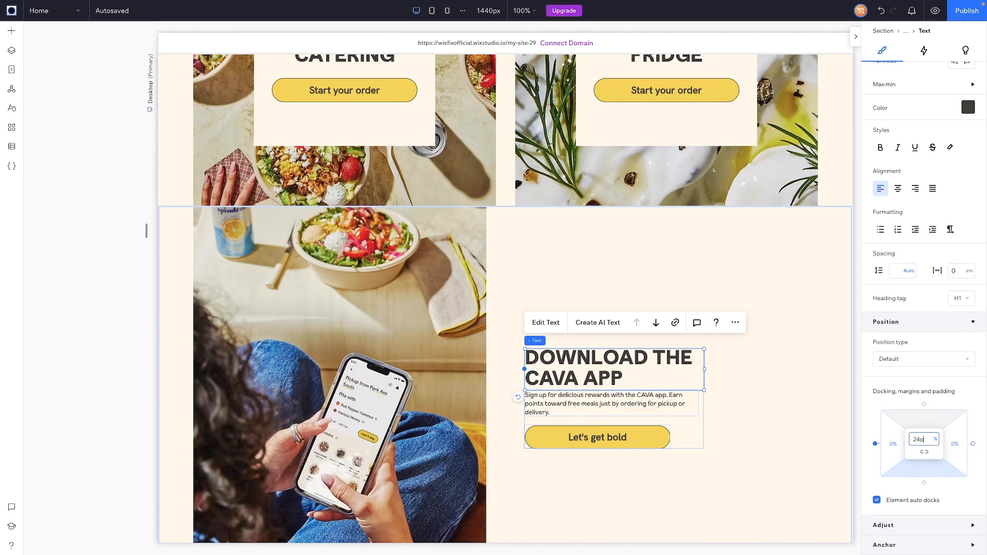
{"action": "left_click", "coordinate": [622, 404]}
{"action": "left_click", "coordinate": [926, 473]}
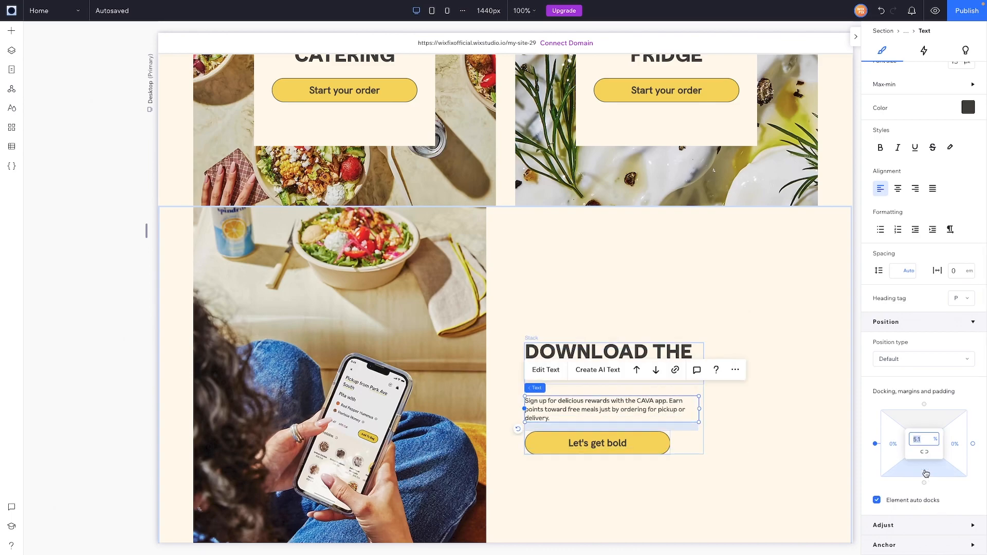
Step: Change the label of the "Let's get bold" button in the app section to "Get it now"
{"action": "left_click", "coordinate": [596, 443]}
{"action": "left_click", "coordinate": [552, 407]}
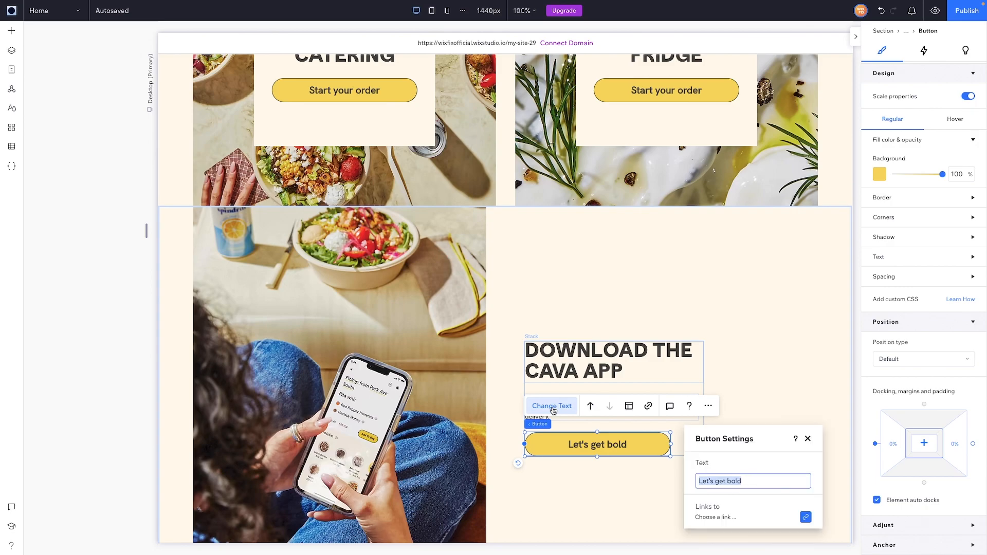
{"action": "type", "text": "Get it now"}
{"action": "key", "text": "Escape"}
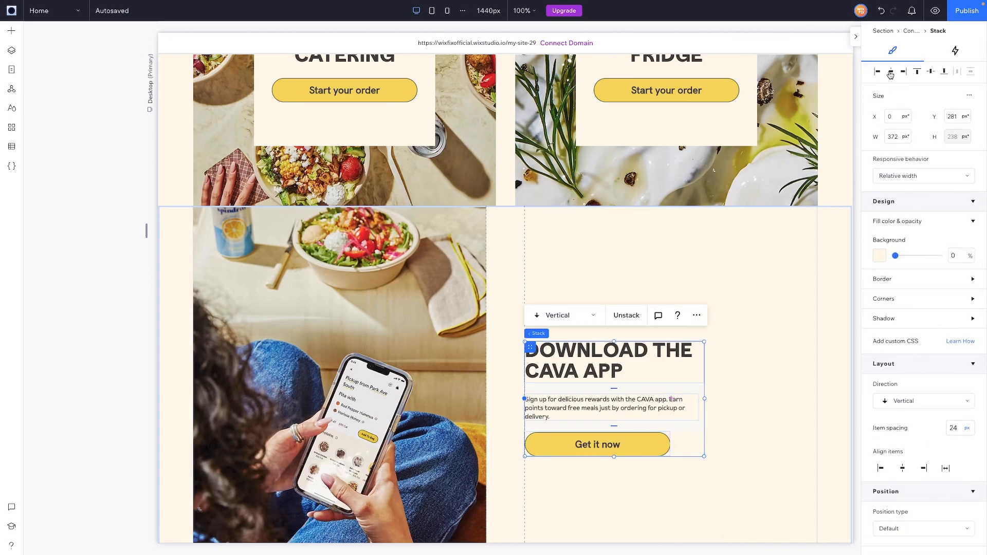
Step: Give the two-column app container a 5% top margin and a matching bottom margin
{"action": "left_click", "coordinate": [765, 306]}
{"action": "scroll", "coordinate": [764, 305], "scroll_direction": "down", "scroll_amount": 3}
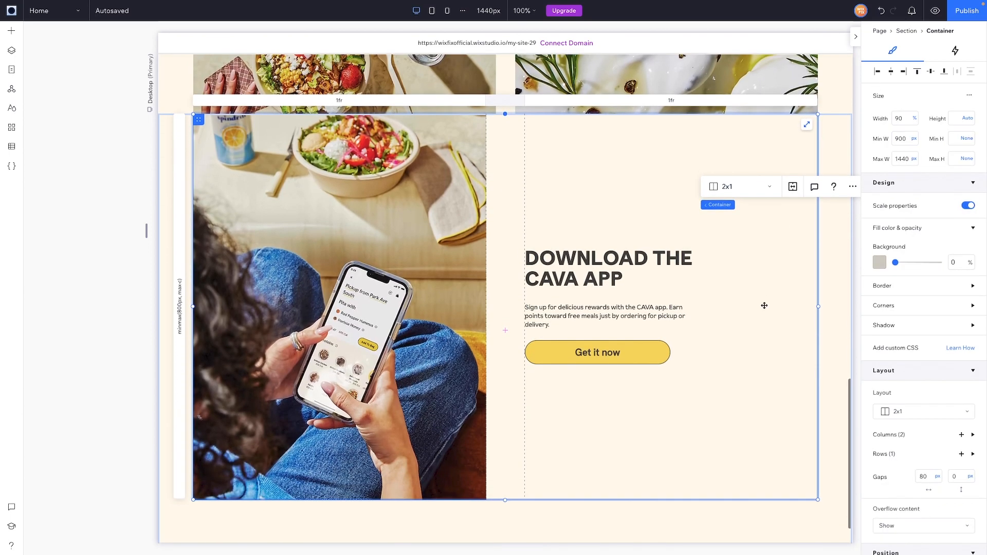
{"action": "scroll", "coordinate": [919, 359], "scroll_direction": "down", "scroll_amount": 5}
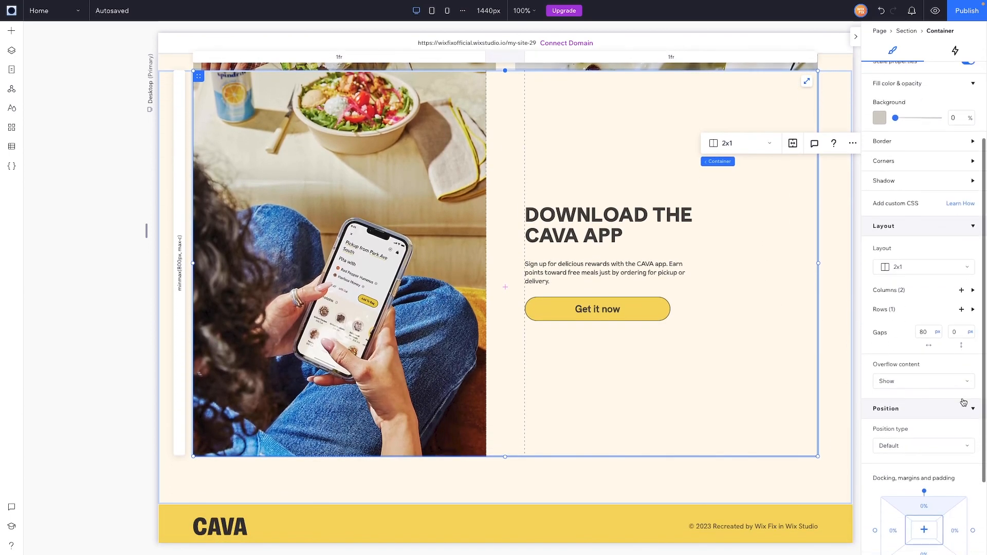
{"action": "left_click", "coordinate": [923, 403]}
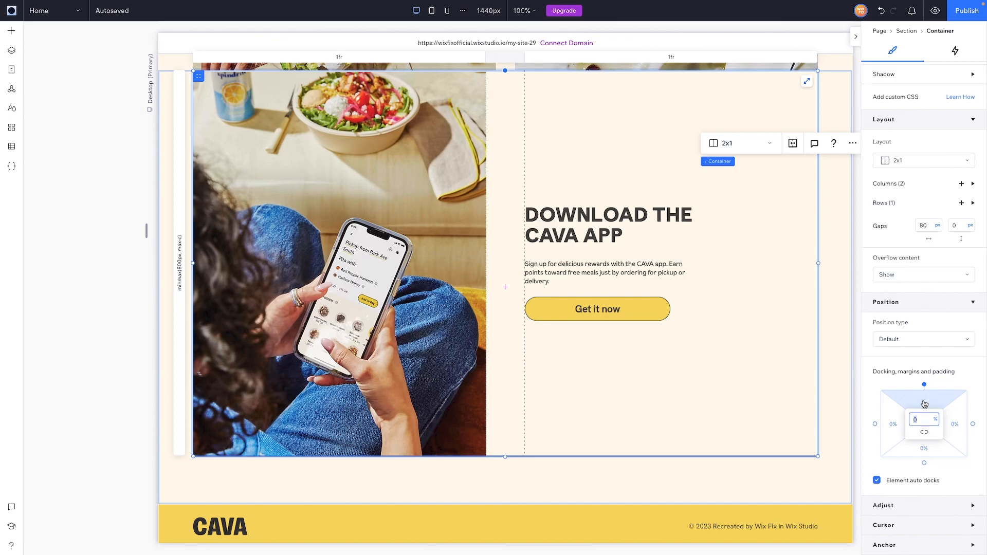
{"action": "type", "text": "5"}
{"action": "left_click", "coordinate": [927, 451]}
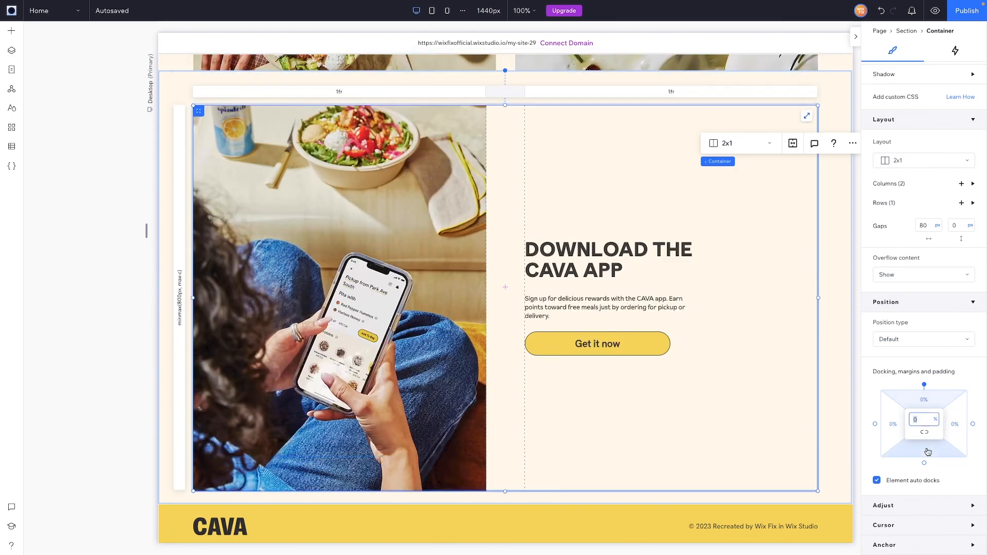
Step: Set the app section's height to 0 px so that it fits its content, and review the sections above
{"action": "left_click", "coordinate": [832, 460]}
{"action": "scroll", "coordinate": [832, 461], "scroll_direction": "up", "scroll_amount": 10}
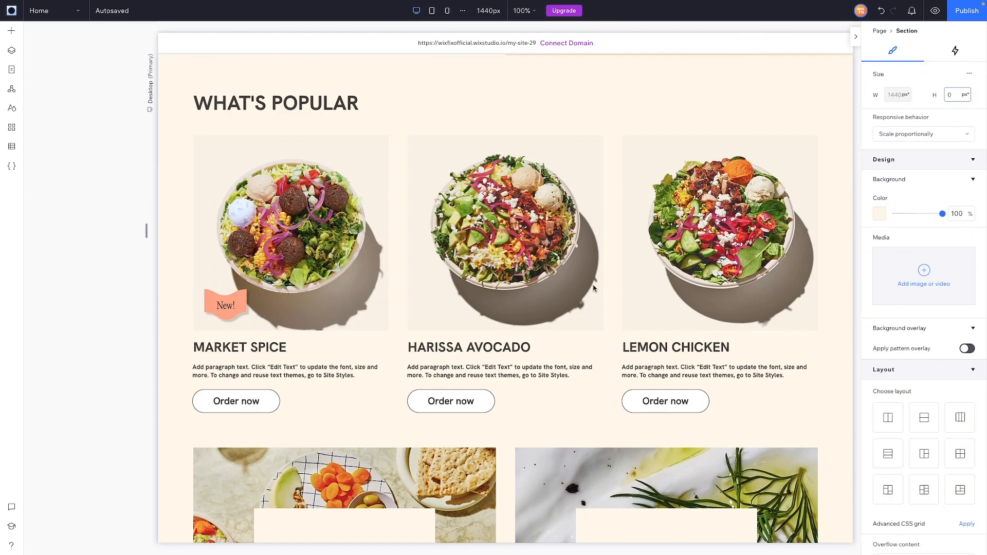
{"action": "scroll", "coordinate": [593, 286], "scroll_direction": "down", "scroll_amount": 8}
{"action": "scroll", "coordinate": [593, 288], "scroll_direction": "down", "scroll_amount": 4}
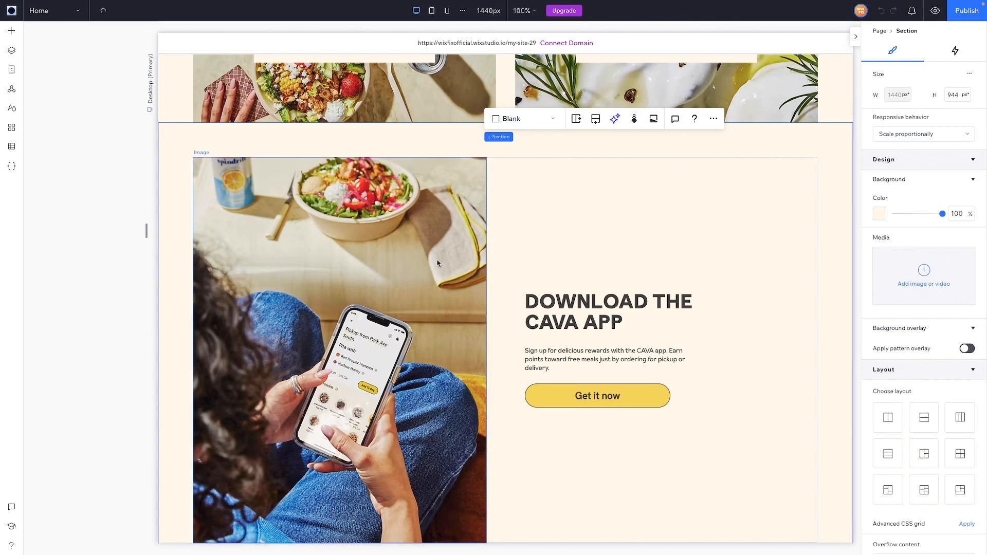
Step: Change the app container's row height from min/max sizing to a fixed 55.5 vw
{"action": "left_click", "coordinate": [521, 213]}
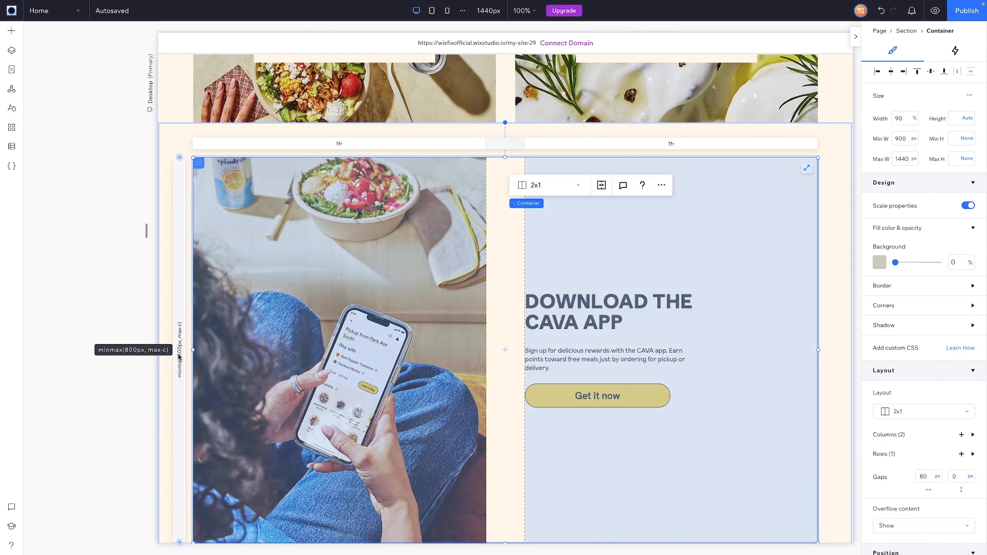
{"action": "left_click", "coordinate": [884, 454]}
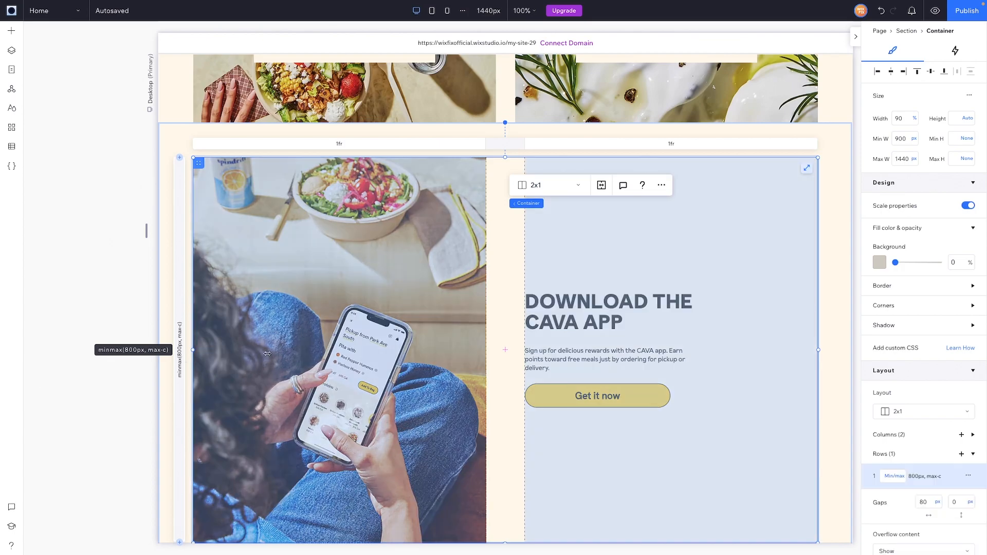
{"action": "left_click", "coordinate": [884, 482]}
{"action": "left_click", "coordinate": [918, 410]}
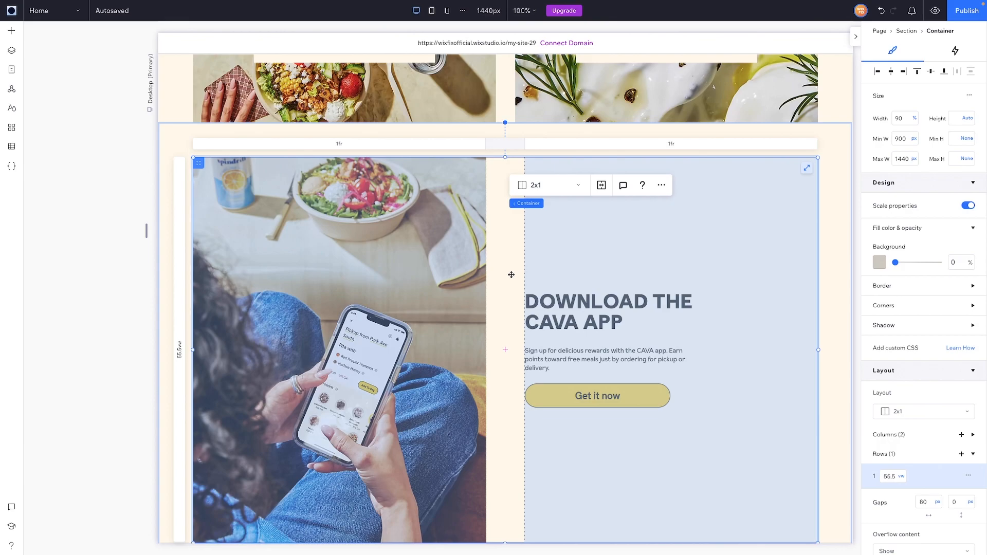
Step: Add a blank section between the app section and the footer and set its height to 900 px
{"action": "scroll", "coordinate": [511, 274], "scroll_direction": "down", "scroll_amount": 2}
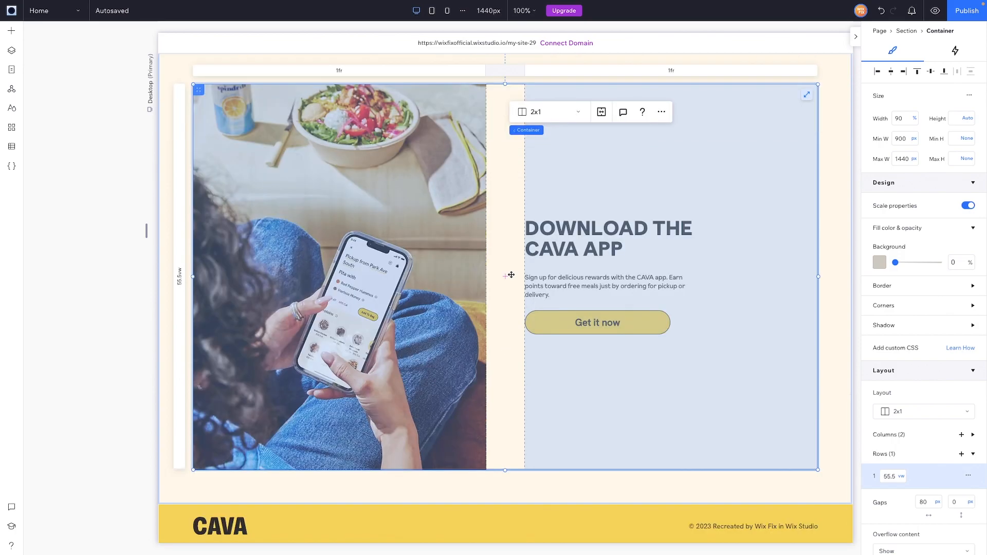
{"action": "mouse_move", "coordinate": [506, 504]}
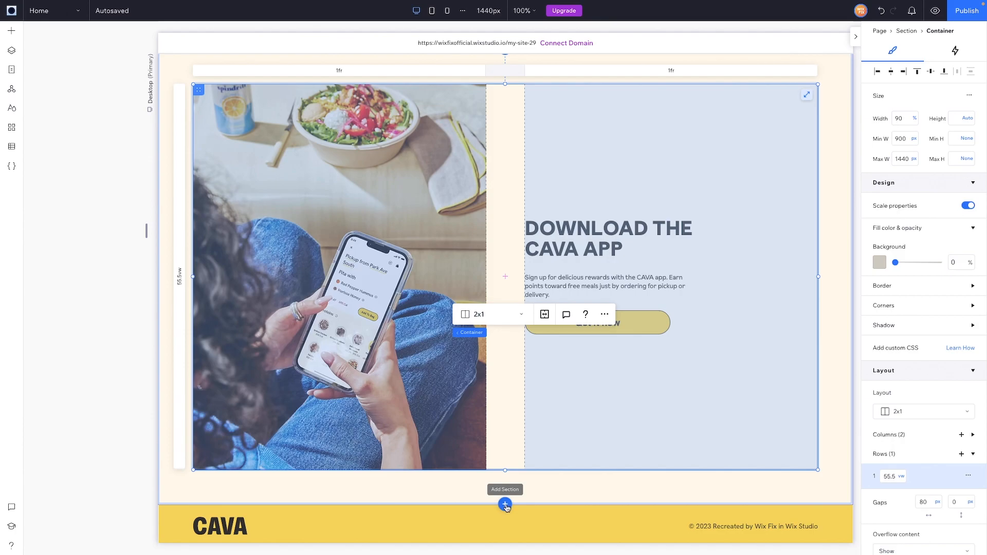
{"action": "left_click", "coordinate": [505, 505]}
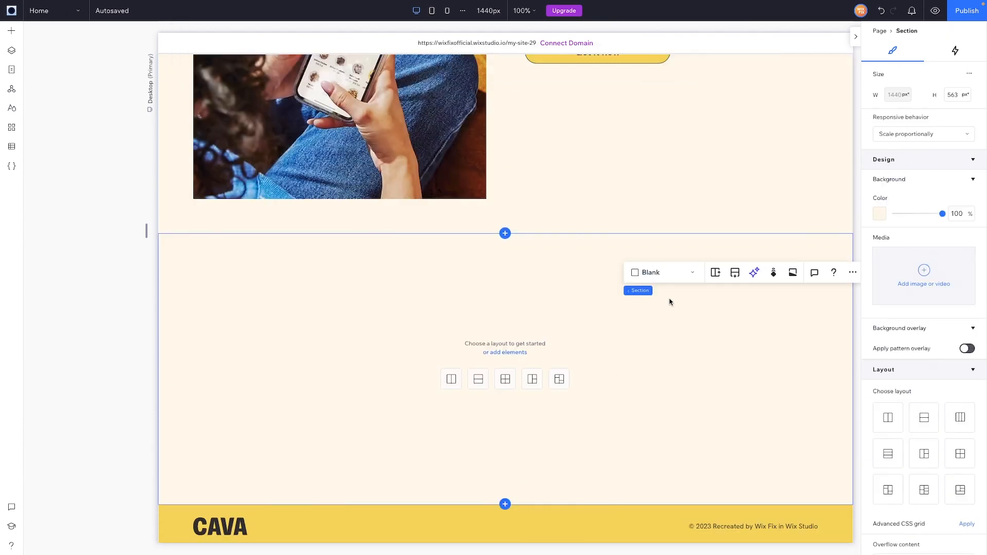
{"action": "left_click", "coordinate": [955, 96]}
{"action": "type", "text": "900"}
{"action": "key", "text": "Return"}
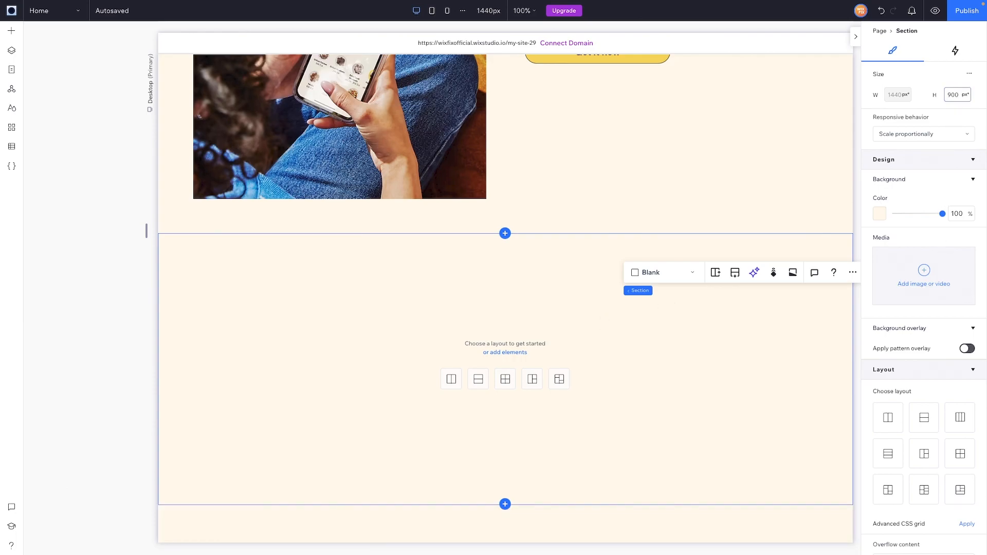
{"action": "scroll", "coordinate": [669, 332], "scroll_direction": "down", "scroll_amount": 3}
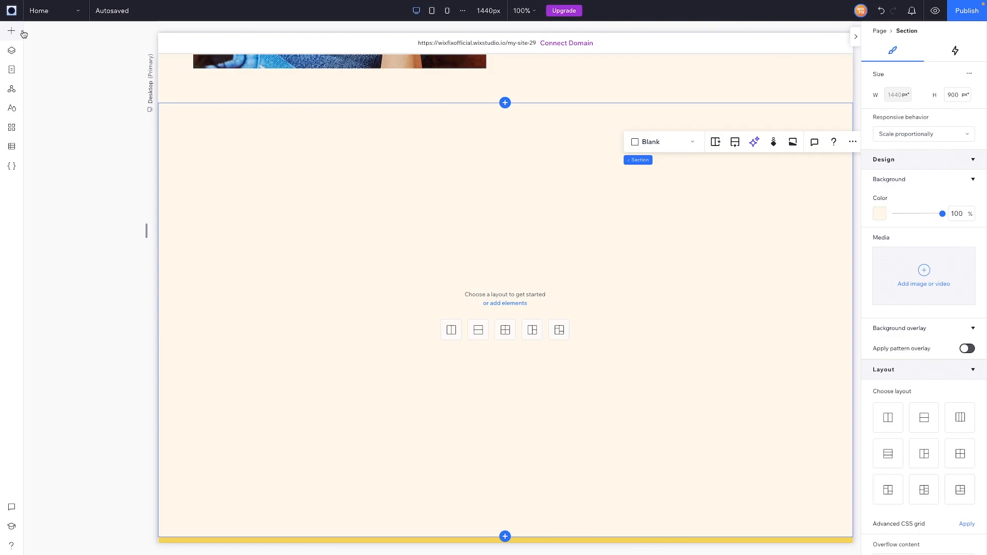
Step: Add a transparent container to the new section, 90% wide with 900 px minimum and 1440 px maximum width
{"action": "left_click", "coordinate": [23, 33]}
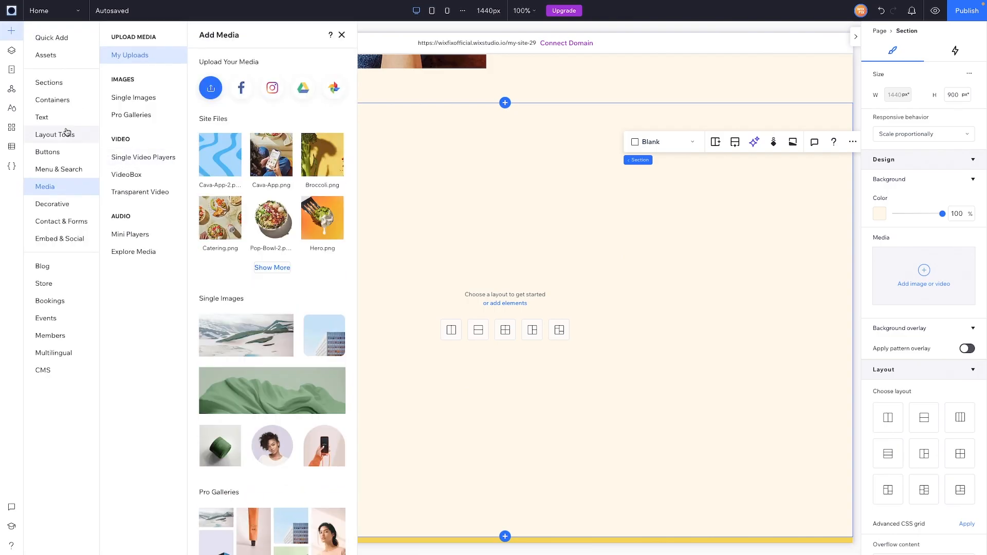
{"action": "left_click", "coordinate": [49, 100]}
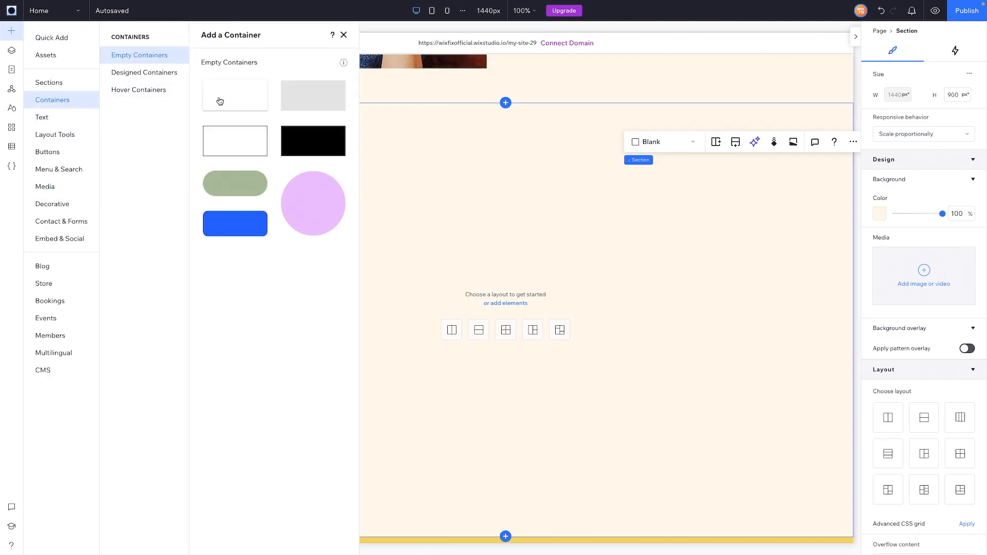
{"action": "left_click", "coordinate": [59, 88]}
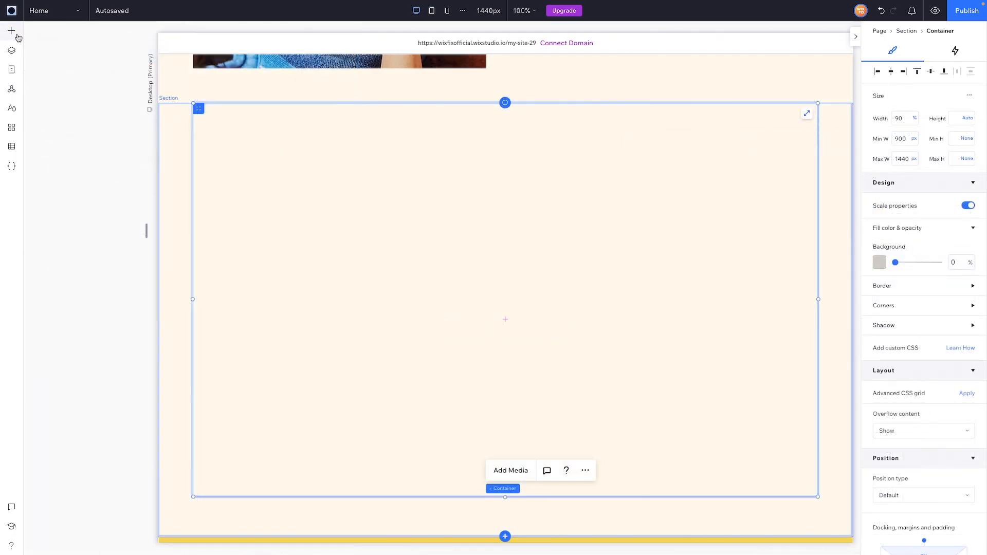
Step: Add the Broccoli.png image, place it inside the new container and stretch it to fill the container
{"action": "left_click", "coordinate": [17, 35]}
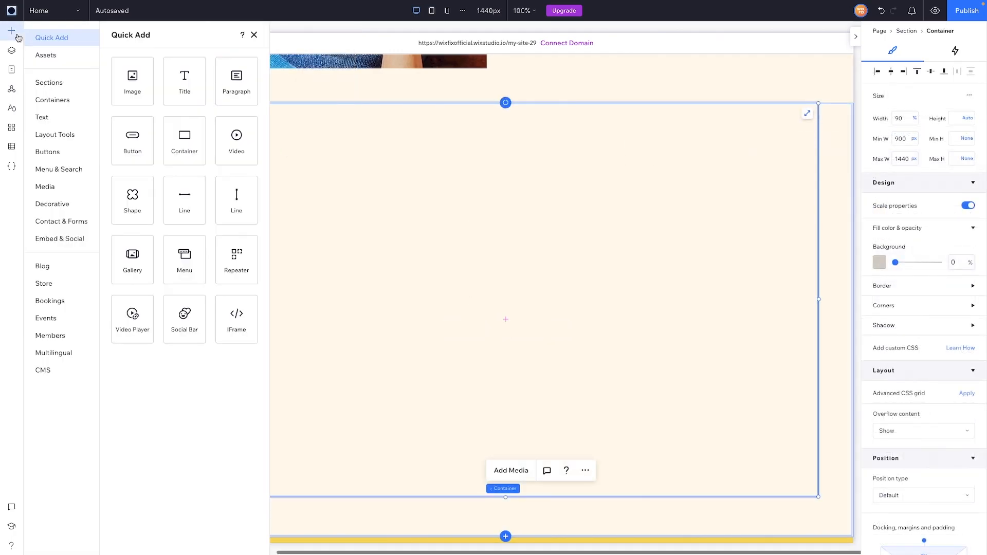
{"action": "left_click", "coordinate": [48, 186]}
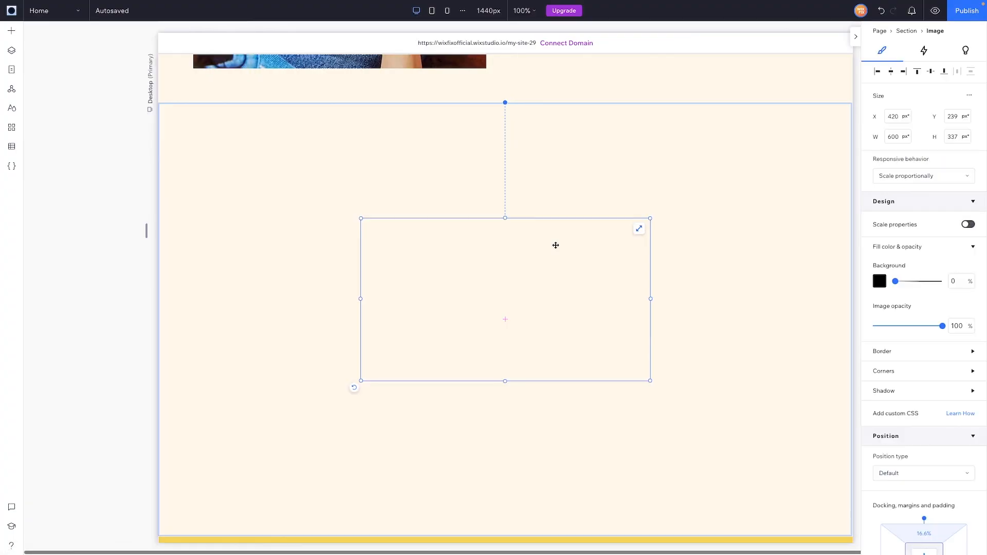
{"action": "left_click_drag", "start_coordinate": [485, 281], "coordinate": [483, 232]}
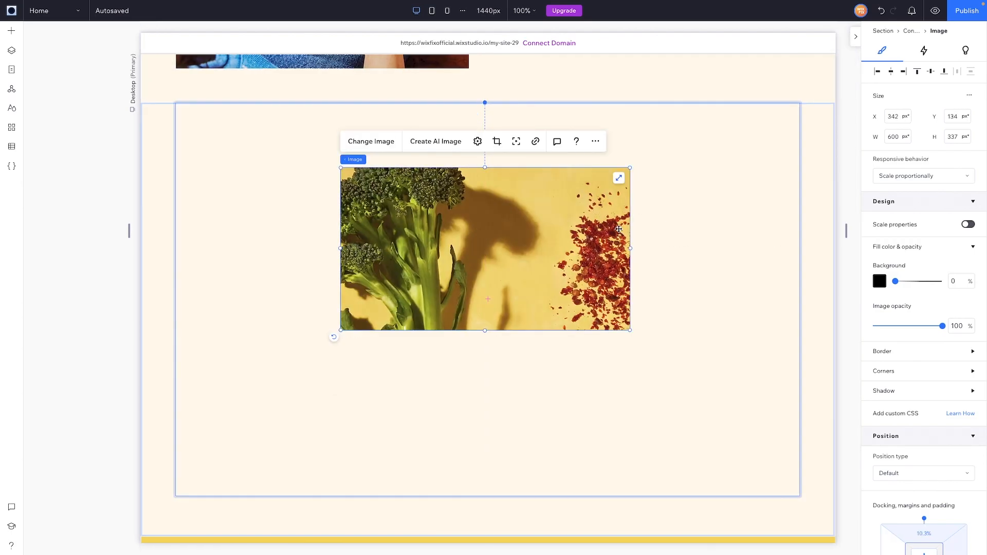
{"action": "left_click", "coordinate": [619, 176]}
Step: Copy the "CAVA CATERING" card, paste it onto the broccoli image and stretch it to fill the container
{"action": "scroll", "coordinate": [716, 231], "scroll_direction": "up", "scroll_amount": 15}
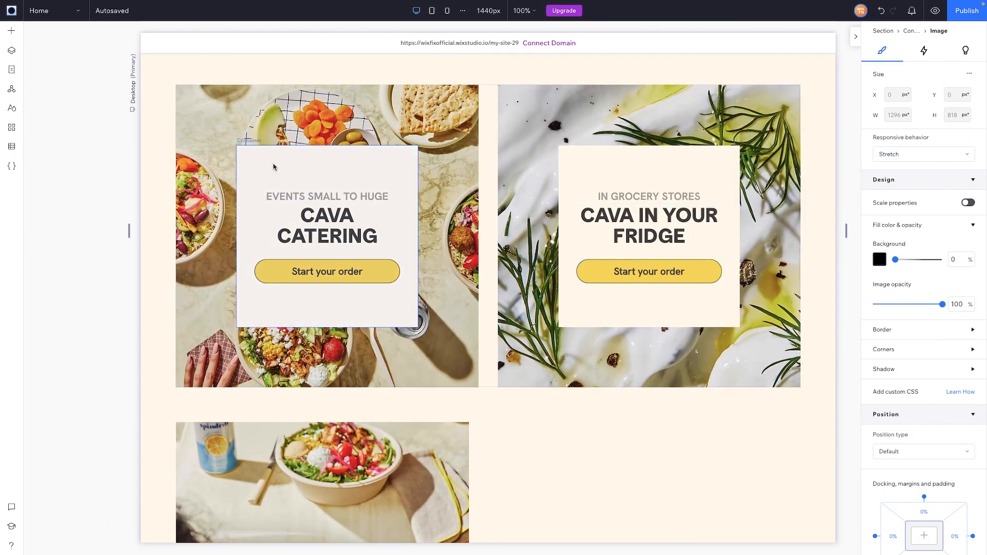
{"action": "left_click", "coordinate": [273, 167]}
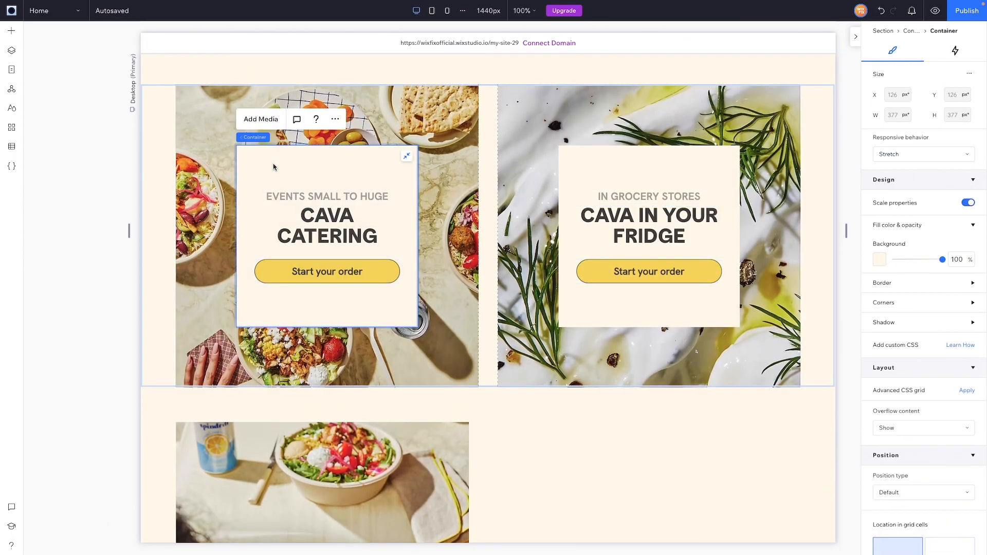
{"action": "scroll", "coordinate": [406, 242], "scroll_direction": "down", "scroll_amount": 12}
{"action": "right_click", "coordinate": [406, 240]}
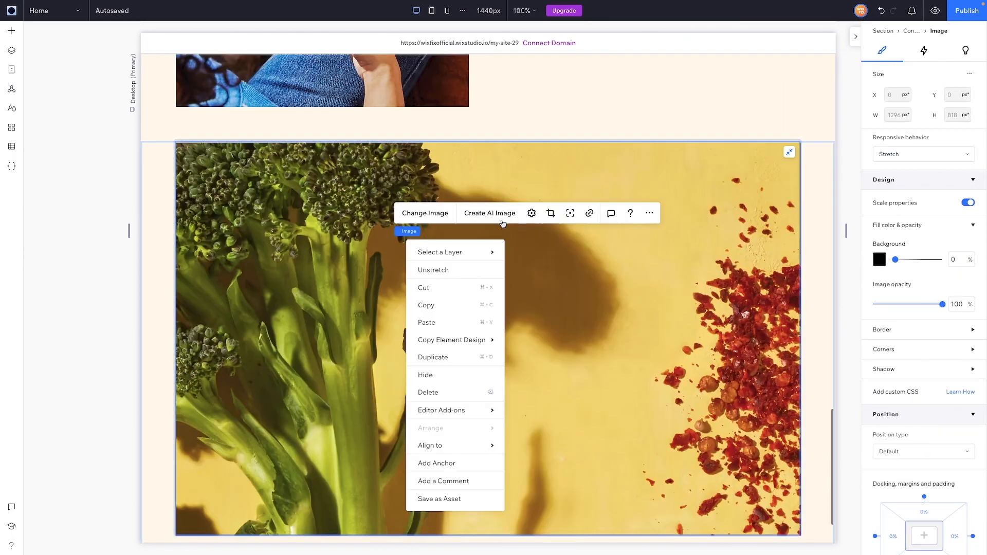
{"action": "left_click", "coordinate": [430, 324]}
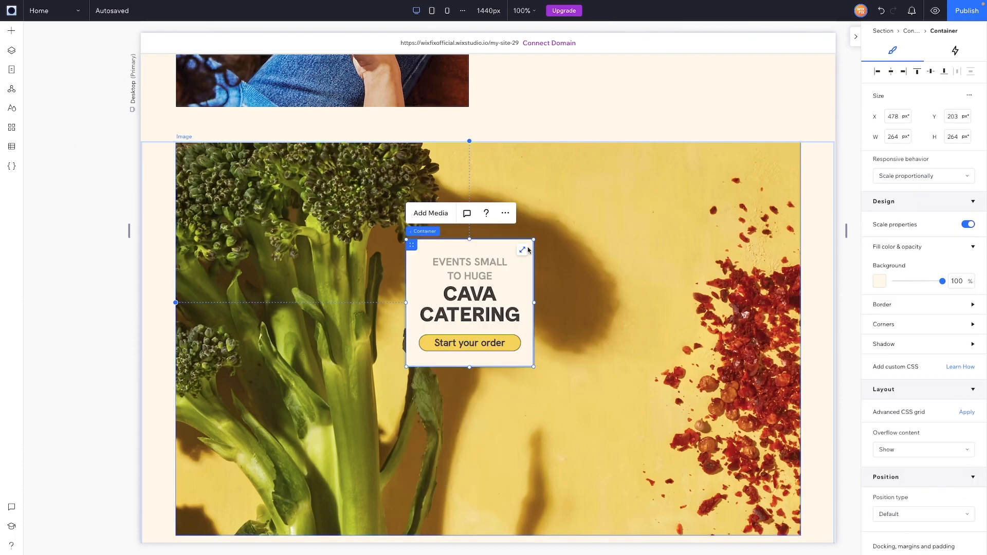
{"action": "left_click", "coordinate": [526, 249]}
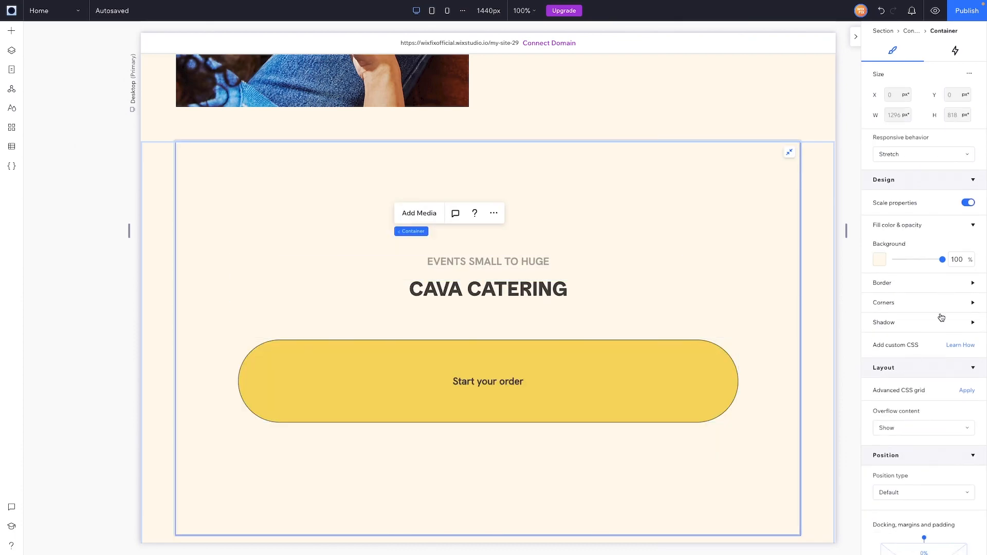
Step: Inset the cream card on the broccoli image with 20% left and right margins and 5% top and bottom margins
{"action": "left_click", "coordinate": [888, 322]}
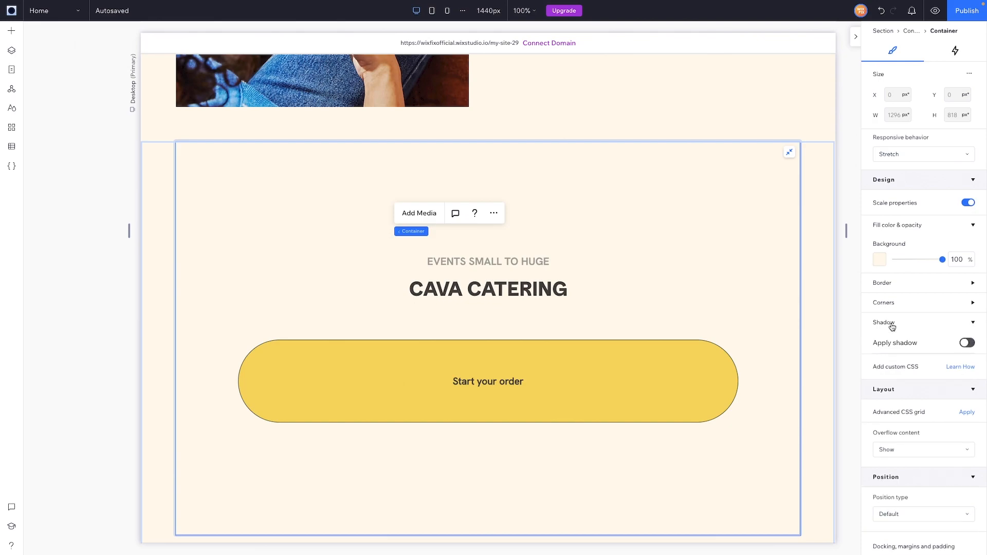
{"action": "left_click", "coordinate": [890, 324]}
{"action": "scroll", "coordinate": [927, 310], "scroll_direction": "down", "scroll_amount": 3}
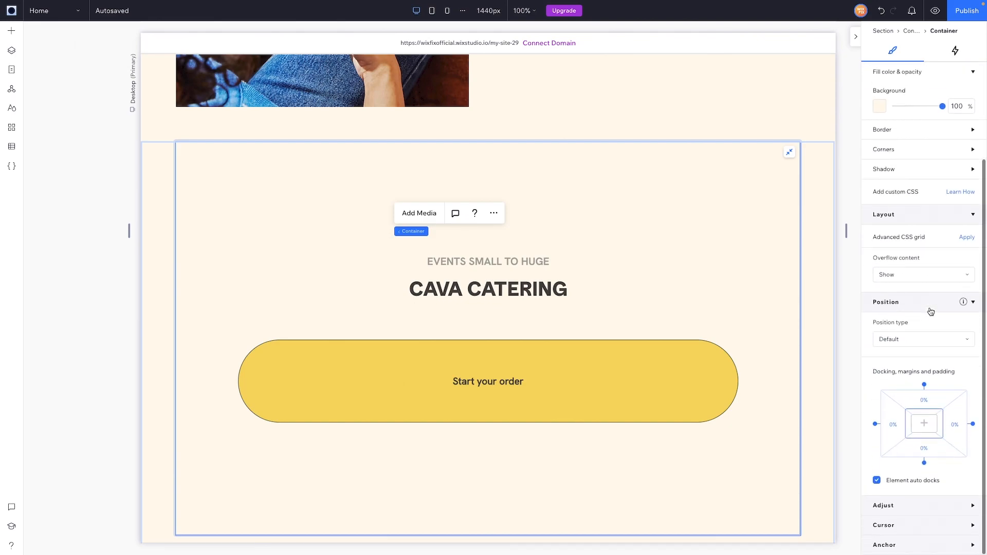
{"action": "left_click", "coordinate": [927, 400]}
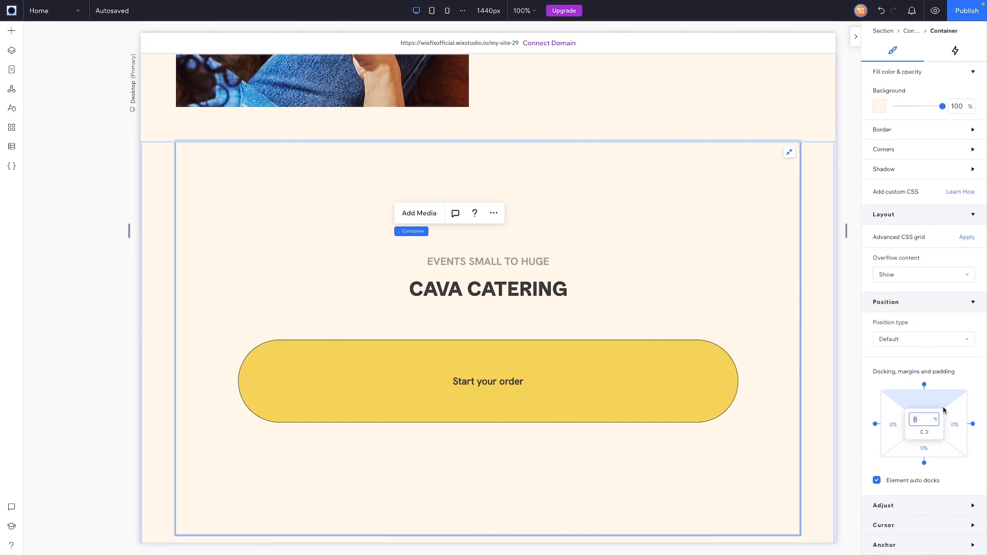
{"action": "left_click", "coordinate": [896, 433]}
{"action": "type", "text": "20"}
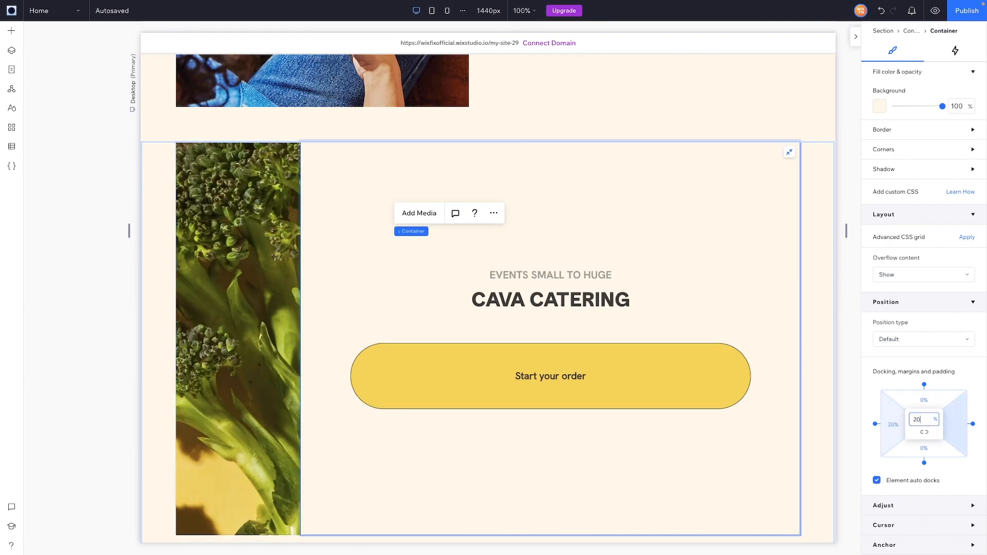
{"action": "left_click", "coordinate": [931, 401]}
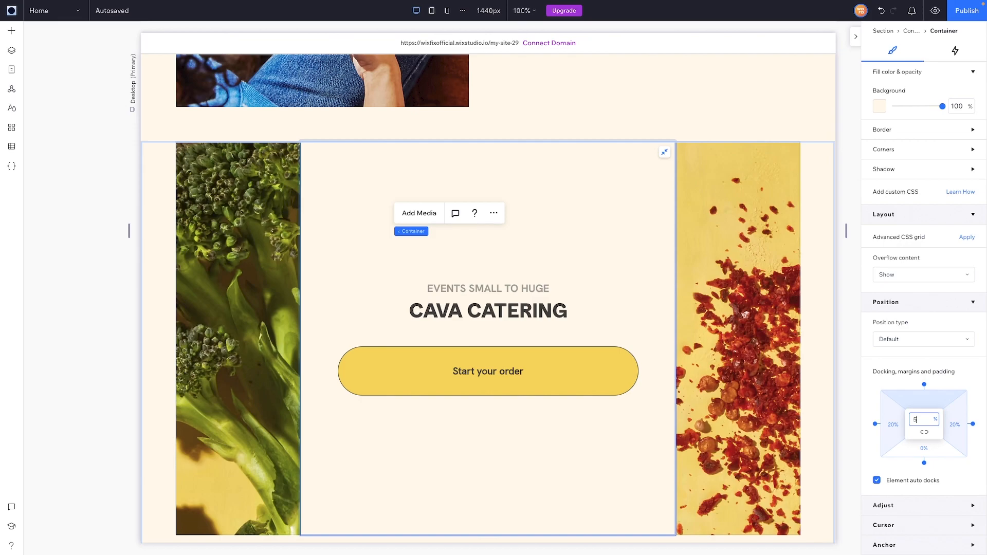
{"action": "type", "text": "5"}
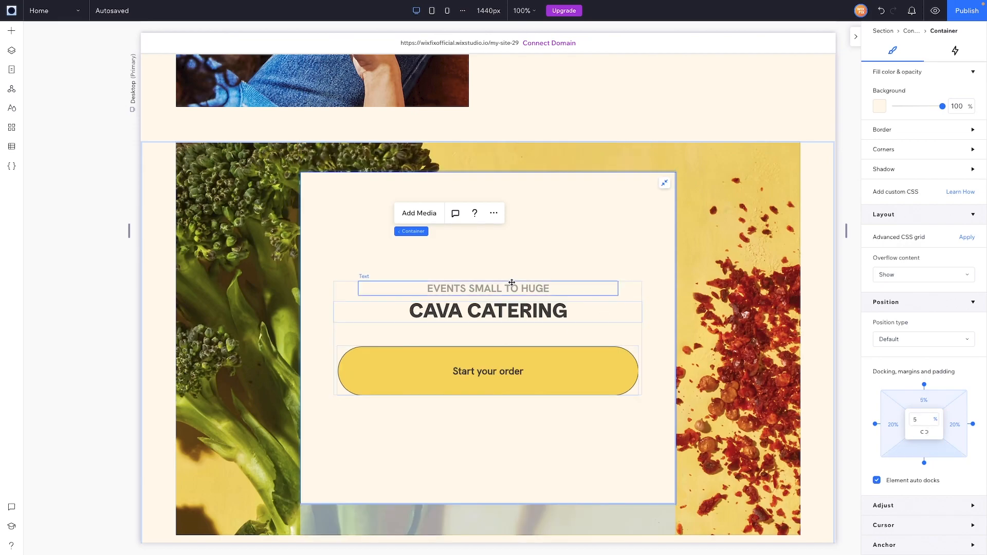
Step: Replace the card's "EVENTS SMALL TO HUGE" text with a copy of the app section's paragraph, stacked between the heading and the button
{"action": "left_click", "coordinate": [465, 292]}
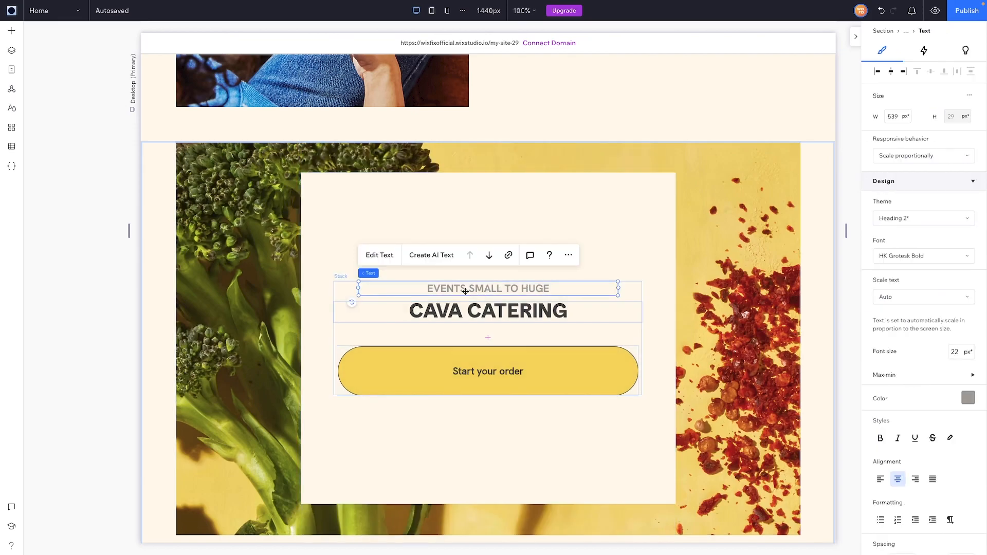
{"action": "key", "text": "Down"}
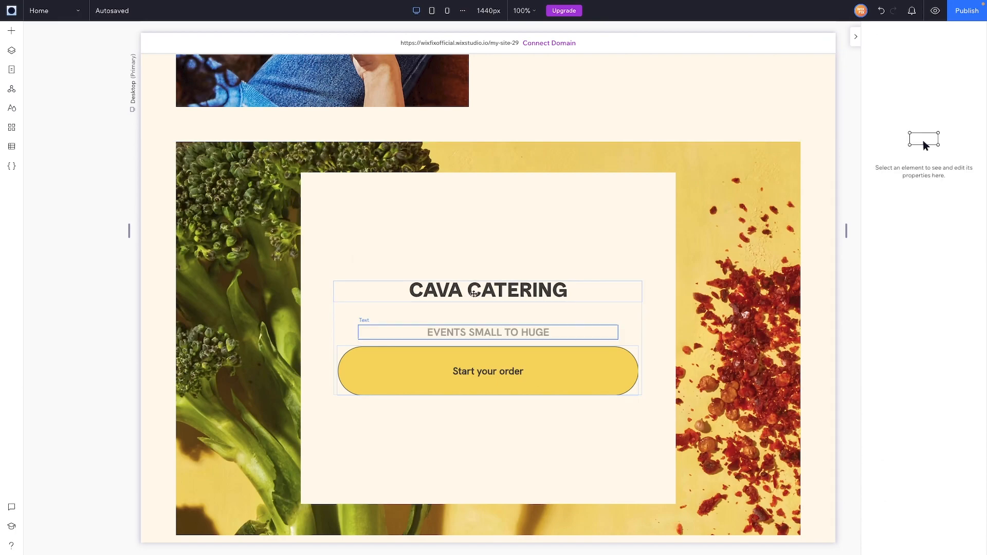
{"action": "scroll", "coordinate": [474, 282], "scroll_direction": "up", "scroll_amount": 5}
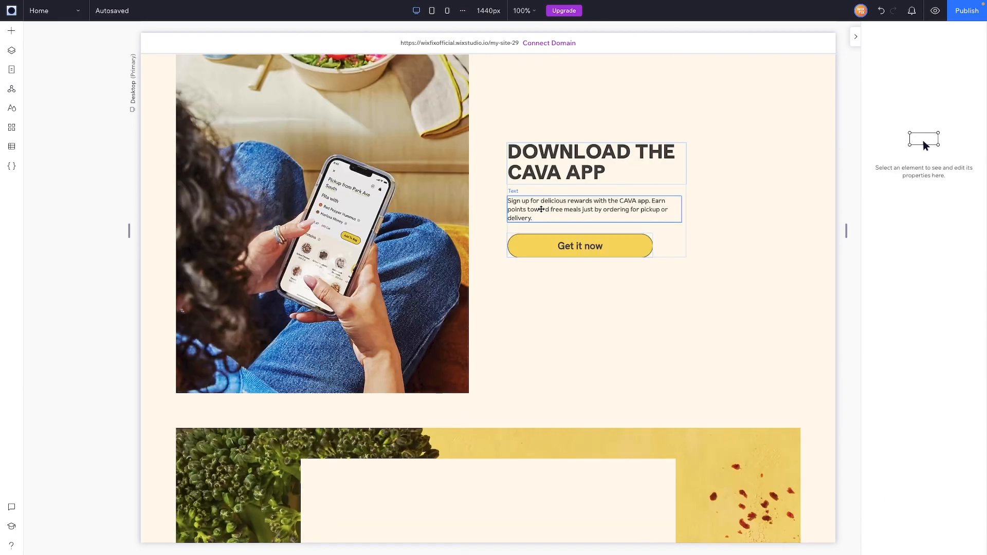
{"action": "left_click", "coordinate": [541, 209]}
{"action": "scroll", "coordinate": [541, 209], "scroll_direction": "down", "scroll_amount": 4}
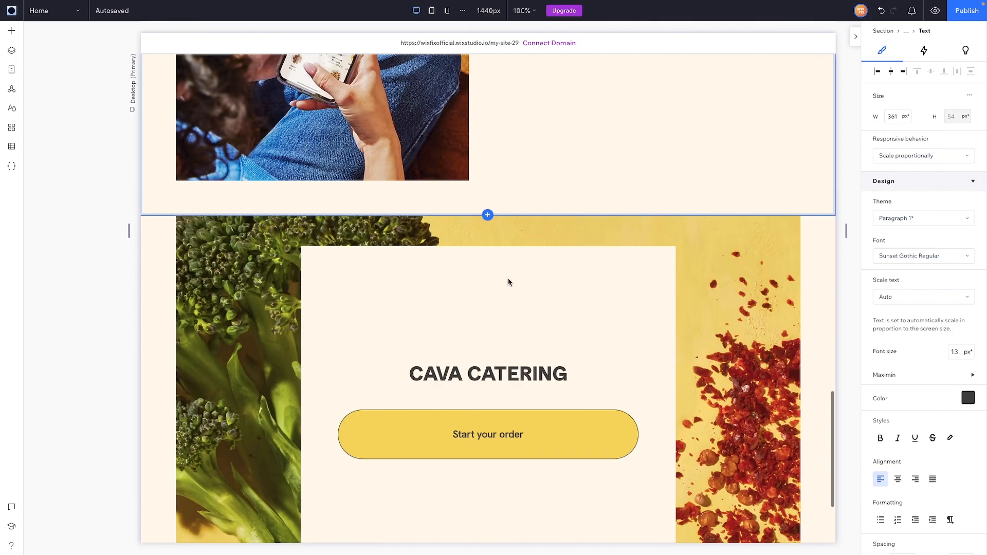
{"action": "left_click", "coordinate": [508, 282]}
{"action": "key", "text": "ctrl+v"}
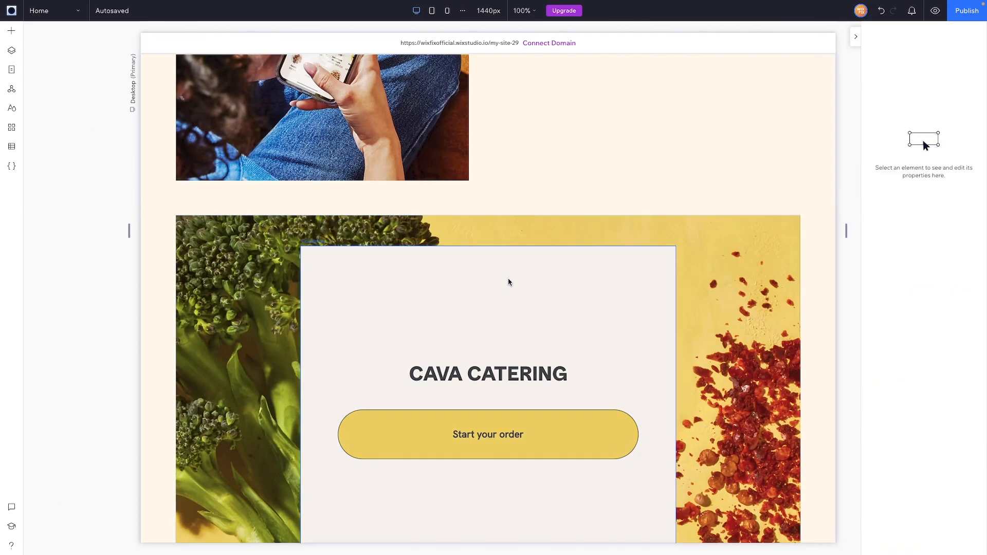
{"action": "left_click_drag", "start_coordinate": [425, 394], "coordinate": [427, 391]}
{"action": "left_click_drag", "start_coordinate": [554, 381], "coordinate": [550, 381]}
Step: Retitle the card "BROCCOLI WITH A BITE", with text "Add a crunchy kick of tangy-smoky spice to any meal with new Fiery Broccoli." and button "Bring the heat"
{"action": "left_click", "coordinate": [488, 358]}
{"action": "double_click", "coordinate": [490, 354]}
{"action": "type", "text": "BROCCOLI WITH A BITE"}
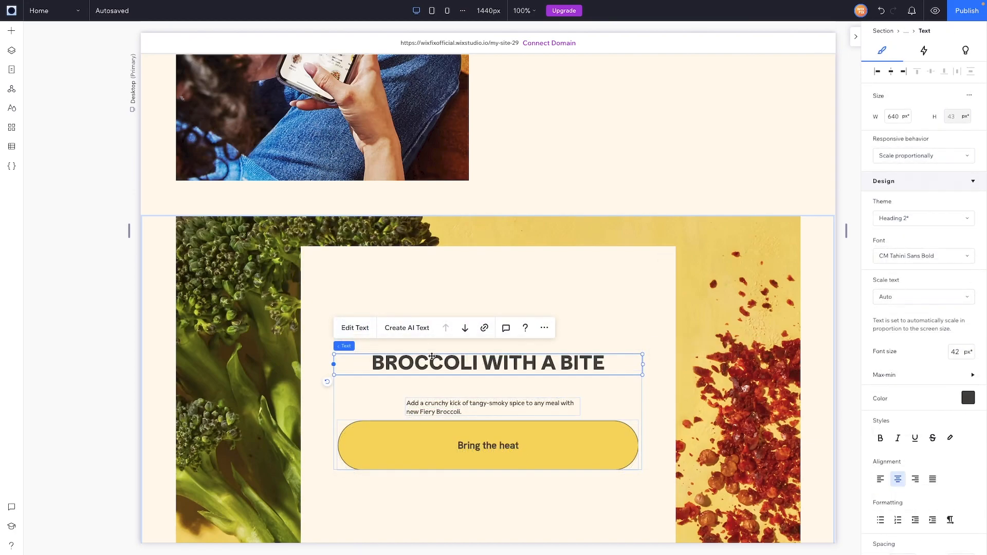
Step: Set the broccoli heading's font size to 72 px, narrow its text box to 578 px and centre it horizontally in the stack
{"action": "left_click", "coordinate": [959, 353]}
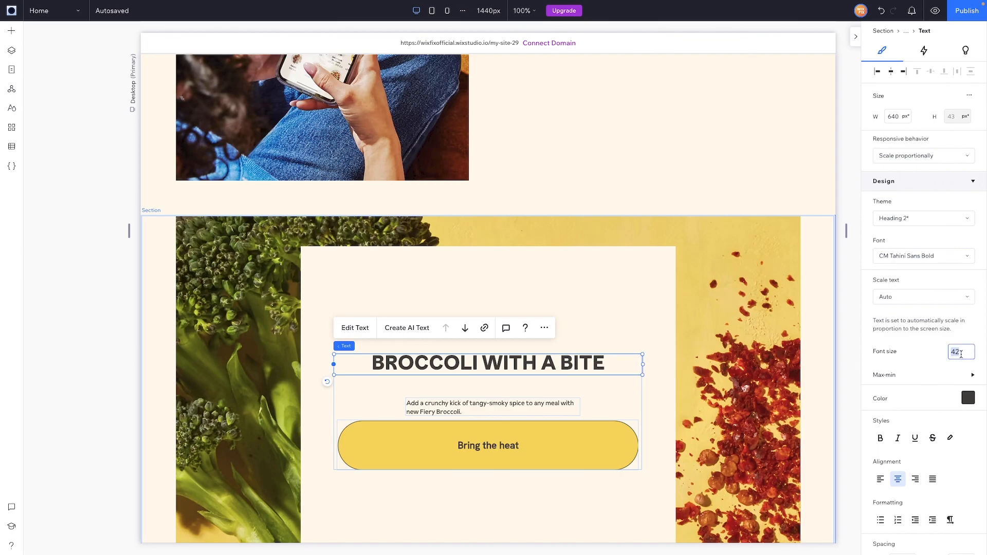
{"action": "type", "text": "72"}
{"action": "key", "text": "Return"}
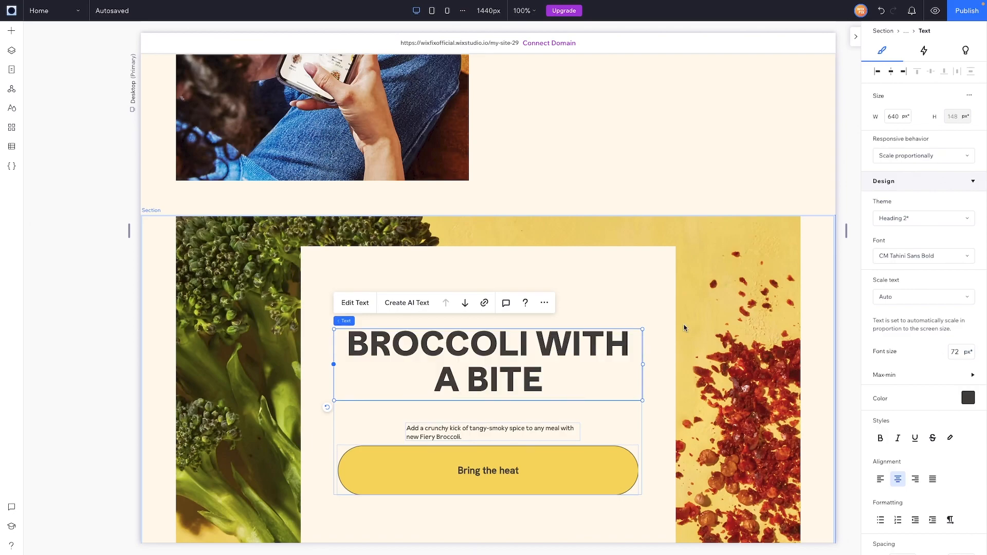
{"action": "left_click_drag", "start_coordinate": [643, 364], "coordinate": [613, 364]}
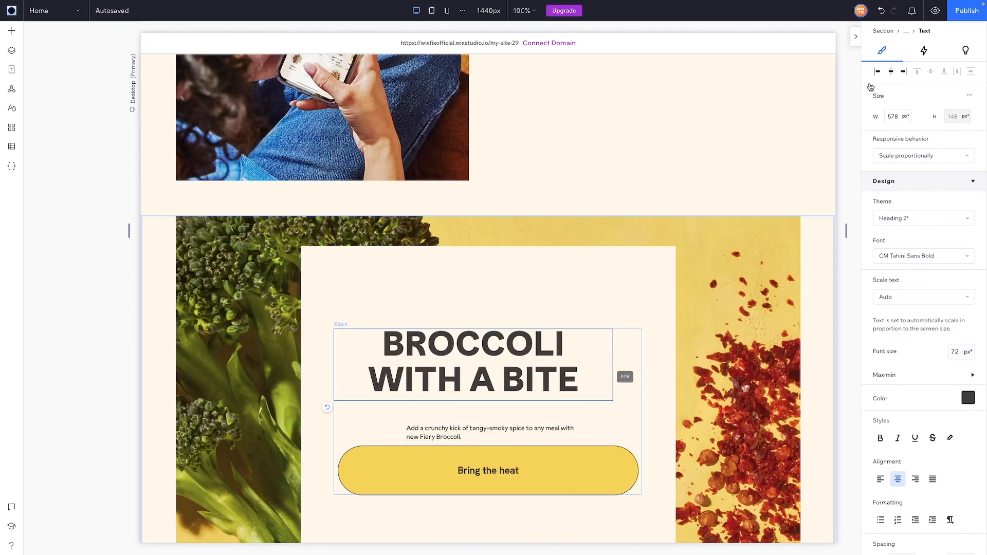
{"action": "left_click", "coordinate": [891, 72]}
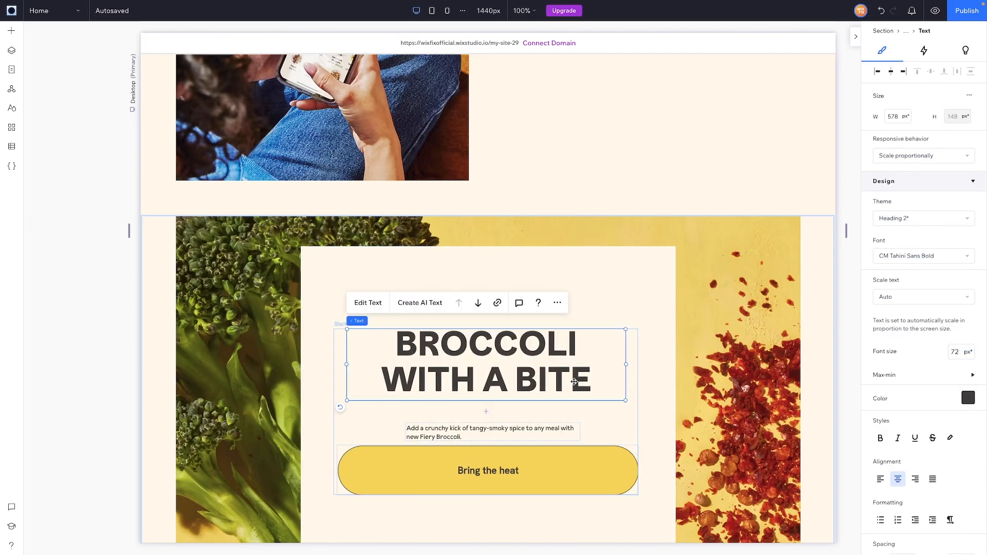
Step: Centre-align the text of the card's paragraph and centre the paragraph horizontally in the stack
{"action": "left_click", "coordinate": [493, 427]}
{"action": "left_click", "coordinate": [898, 479]}
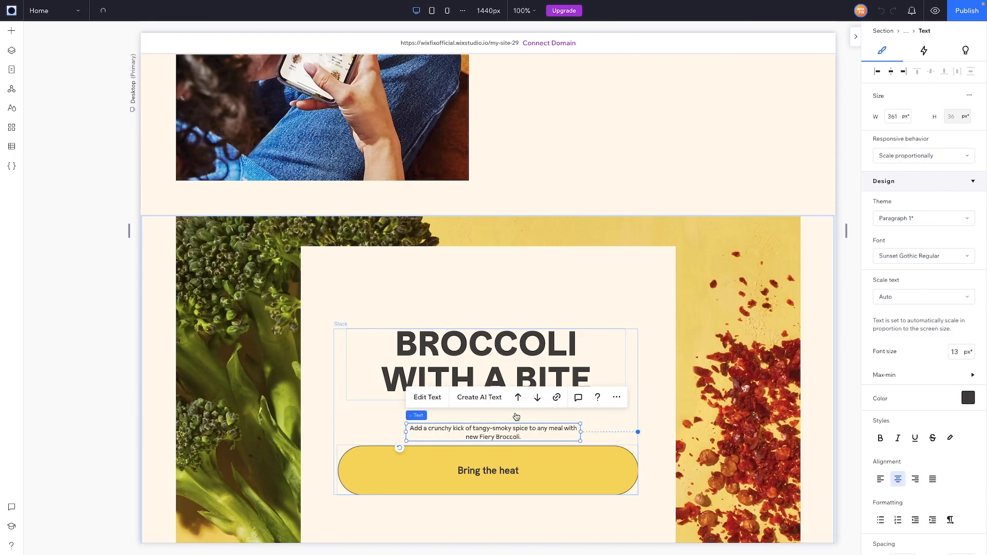
{"action": "left_click", "coordinate": [890, 73]}
Step: Resize the "Bring the heat" button to 352 px wide and 52 px high and centre it horizontally in the stack
{"action": "left_click", "coordinate": [519, 483]}
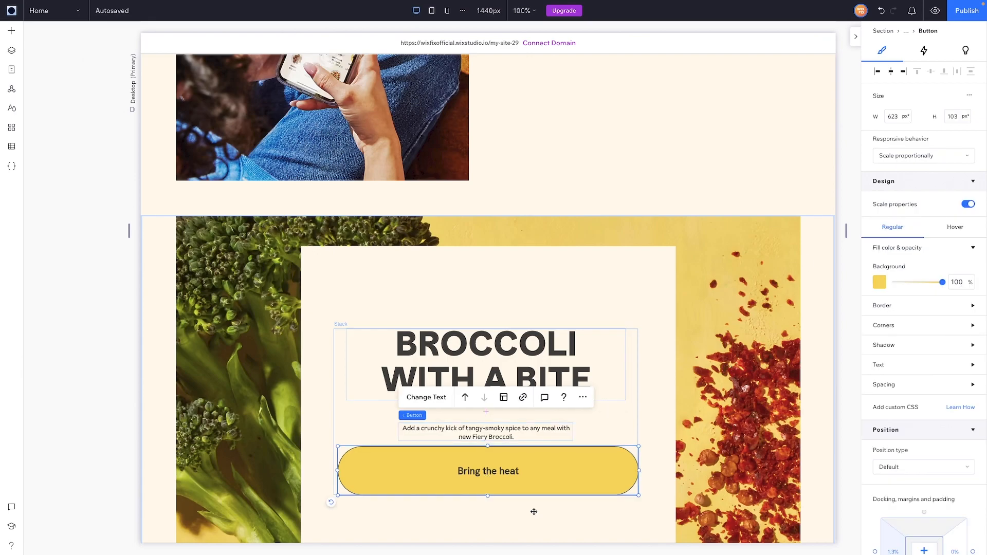
{"action": "left_click_drag", "start_coordinate": [488, 494], "coordinate": [488, 474]}
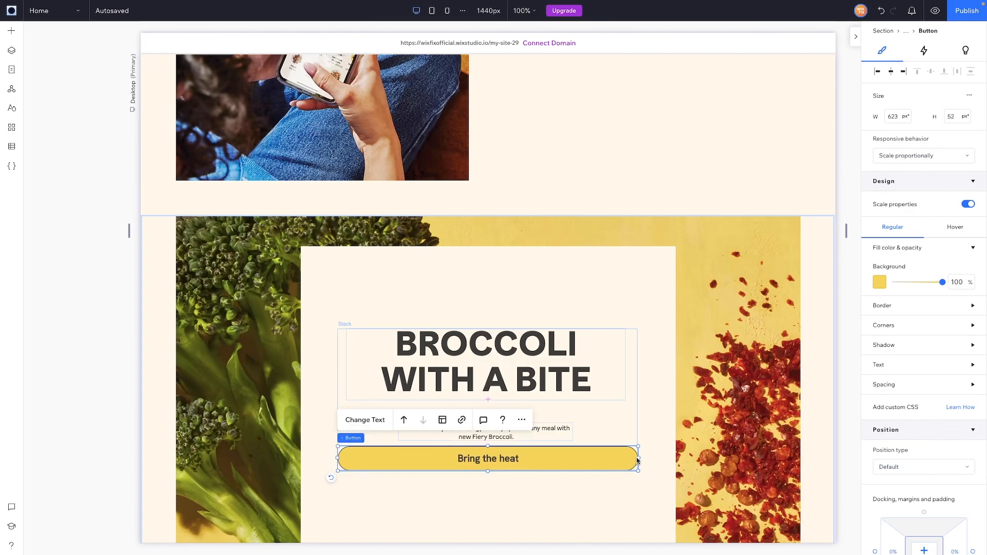
{"action": "left_click_drag", "start_coordinate": [639, 458], "coordinate": [510, 460]}
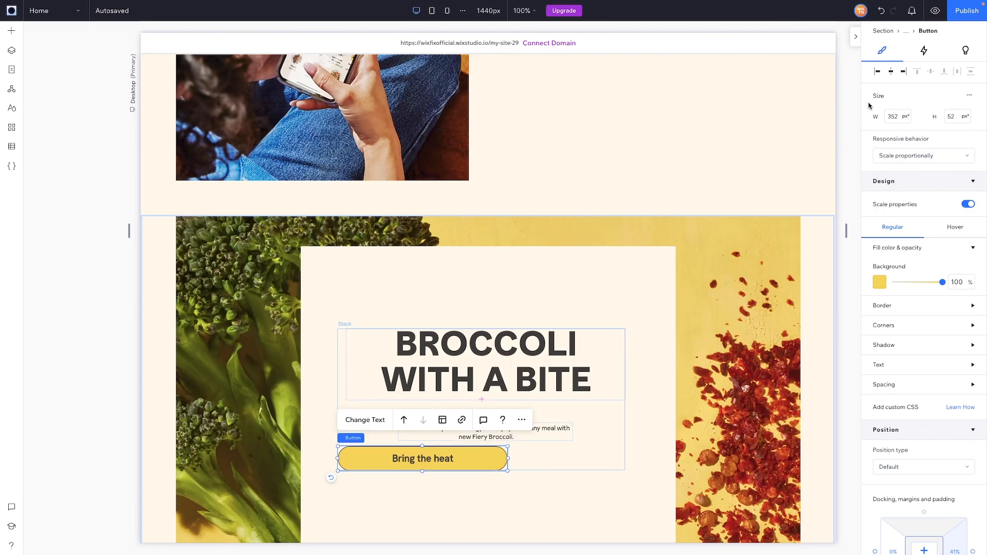
{"action": "left_click", "coordinate": [893, 72]}
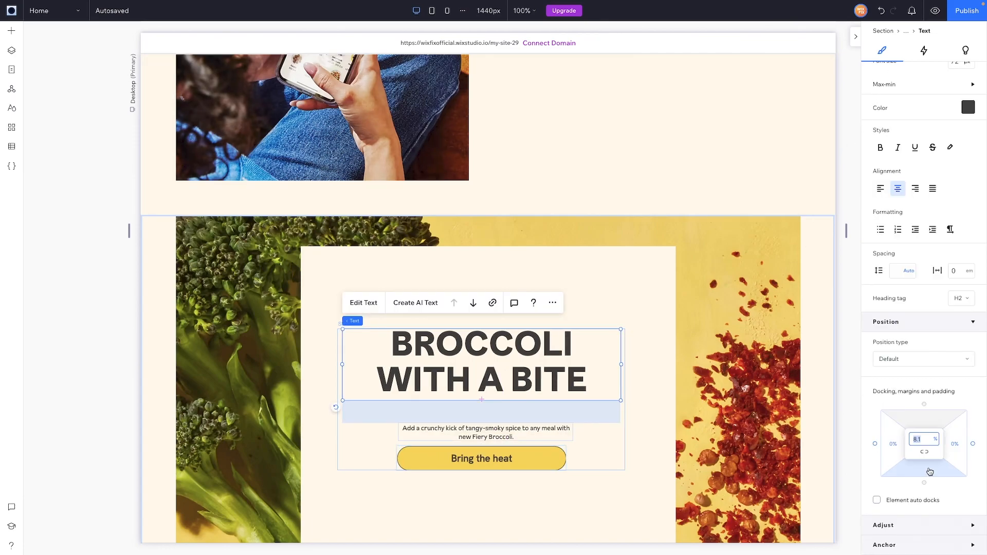
Step: Give the broccoli heading and the paragraph 24 px bottom margins, and set the paragraph's left margin to 0%
{"action": "type", "text": "24px"}
{"action": "key", "text": "Return"}
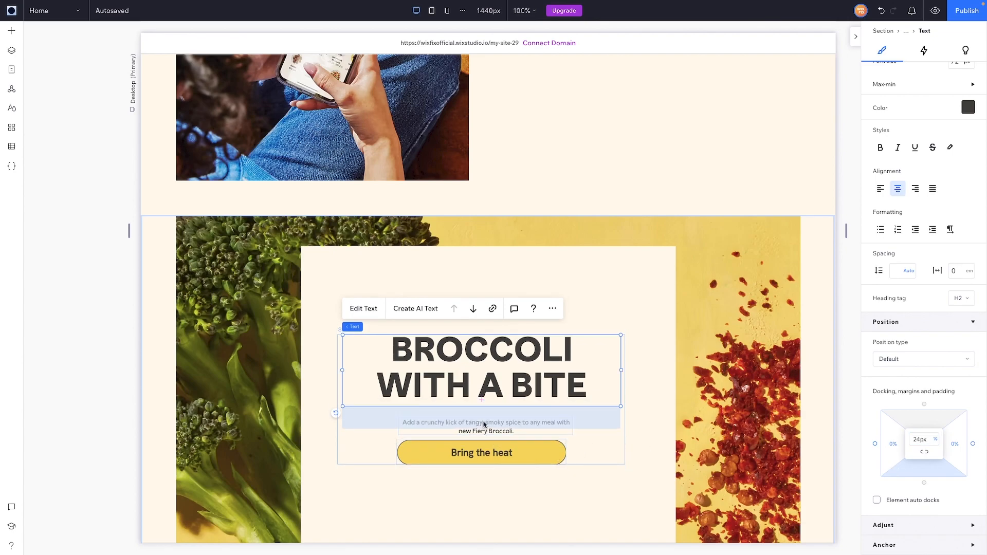
{"action": "left_click", "coordinate": [484, 424]}
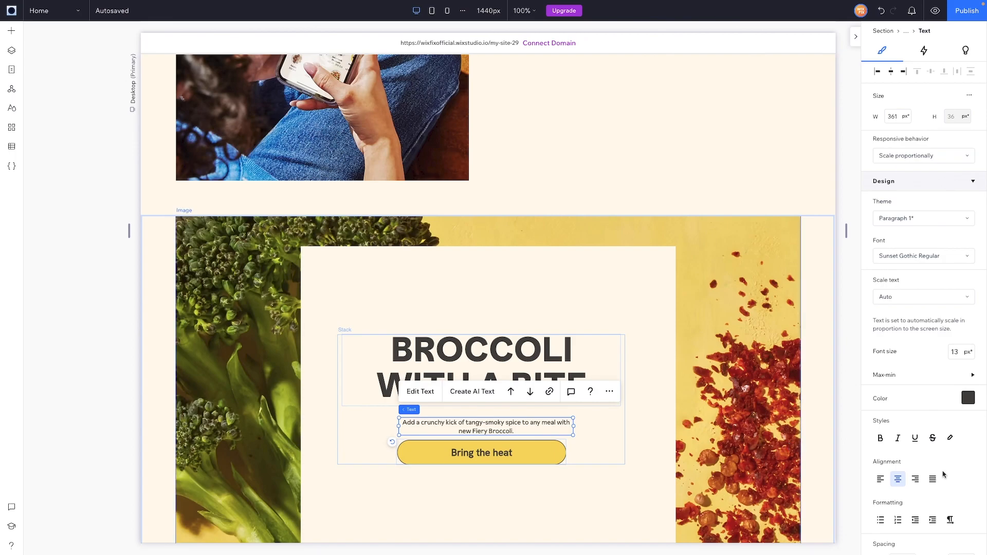
{"action": "scroll", "coordinate": [928, 442], "scroll_direction": "down", "scroll_amount": 5}
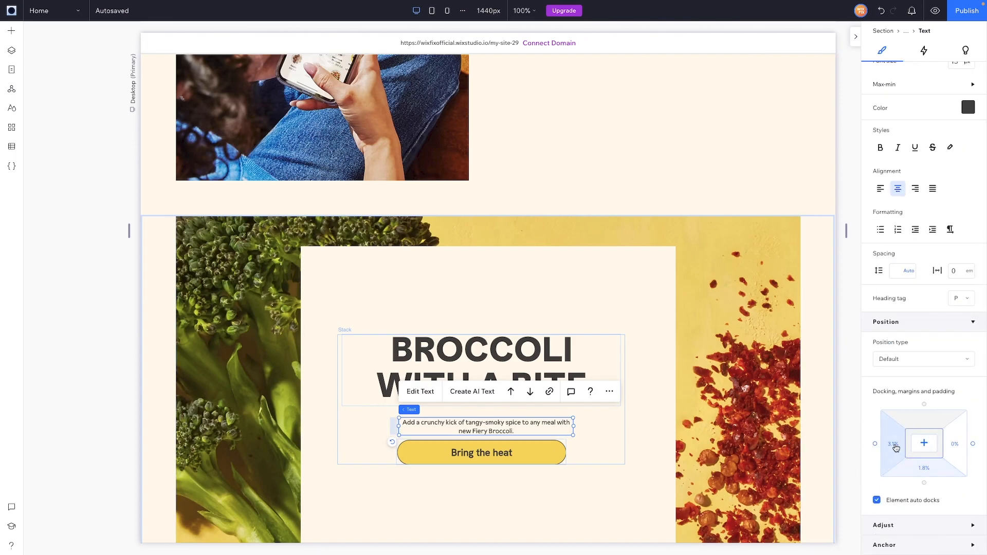
{"action": "left_click", "coordinate": [894, 445]}
{"action": "type", "text": "0"}
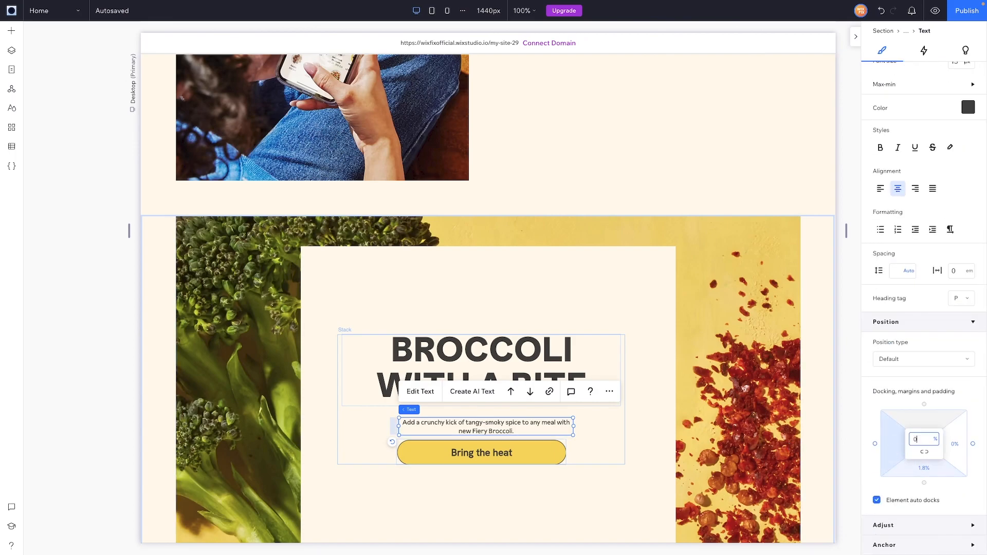
{"action": "key", "text": "Return"}
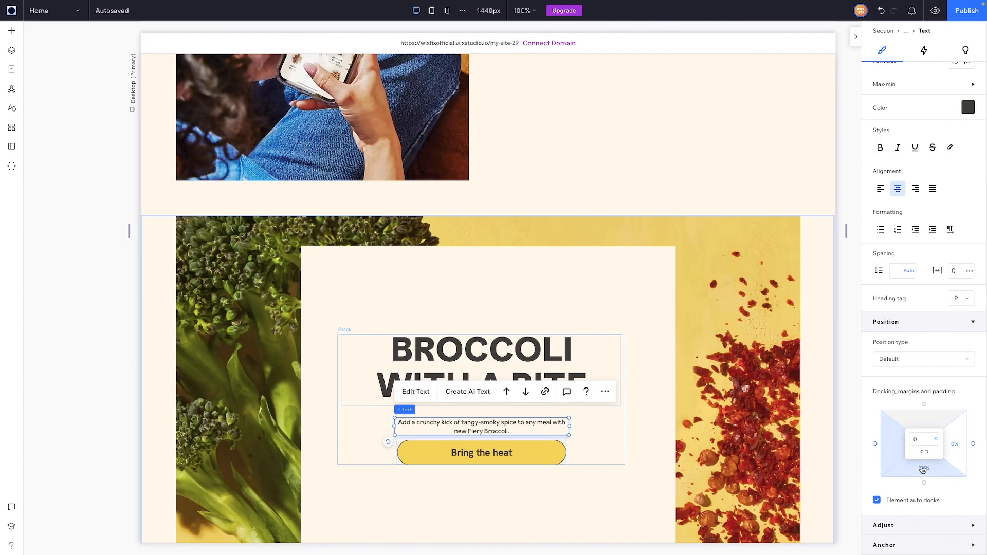
{"action": "left_click", "coordinate": [923, 469]}
{"action": "type", "text": "24px"}
{"action": "key", "text": "Return"}
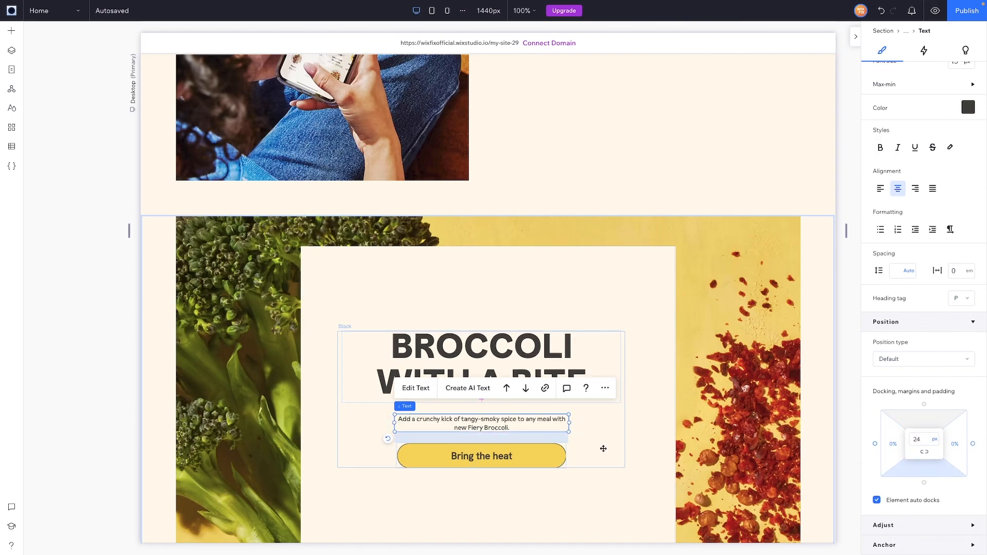
Step: Centre the stack of heading, paragraph and button horizontally and vertically on the cream card
{"action": "left_click", "coordinate": [521, 454]}
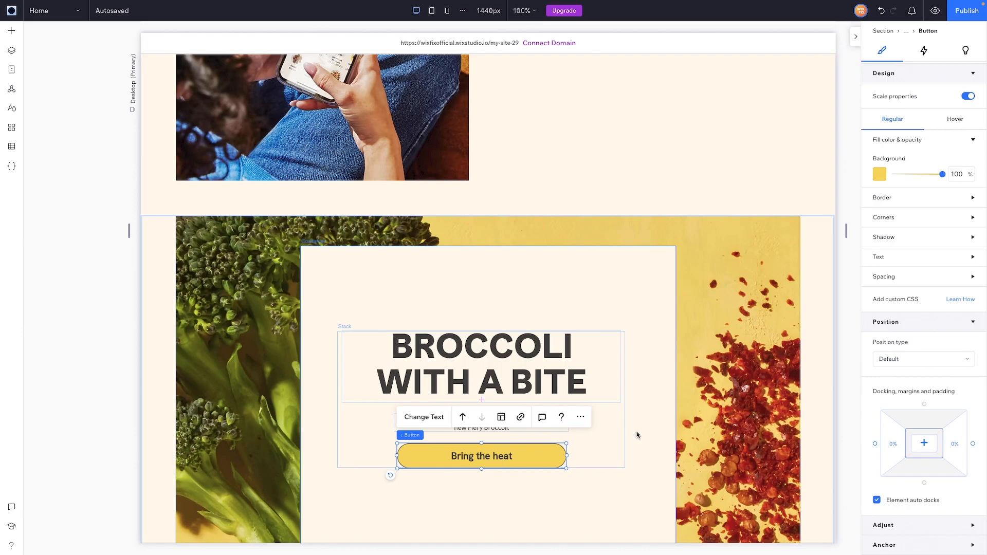
{"action": "left_click", "coordinate": [473, 401]}
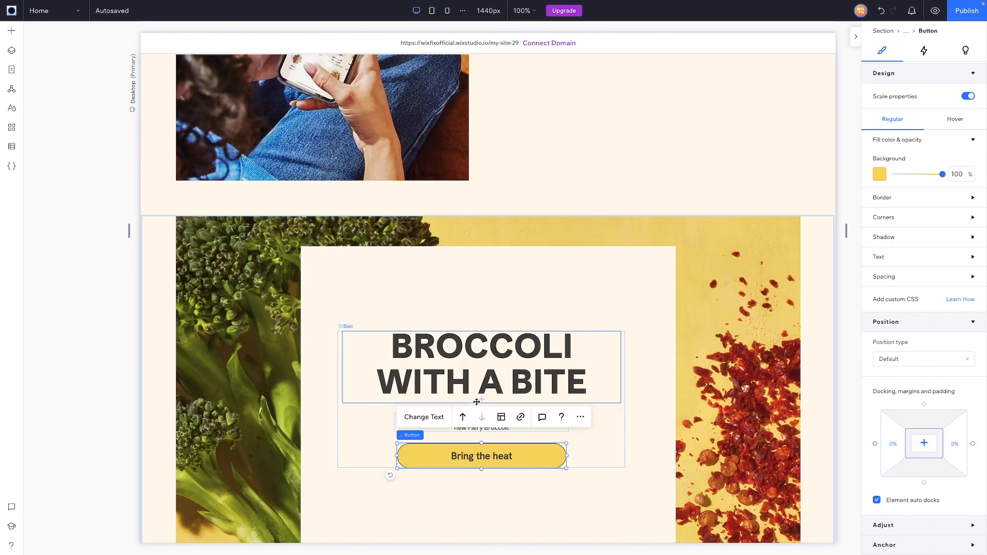
{"action": "left_click", "coordinate": [468, 435]}
{"action": "left_click", "coordinate": [891, 72]}
{"action": "left_click", "coordinate": [931, 72]}
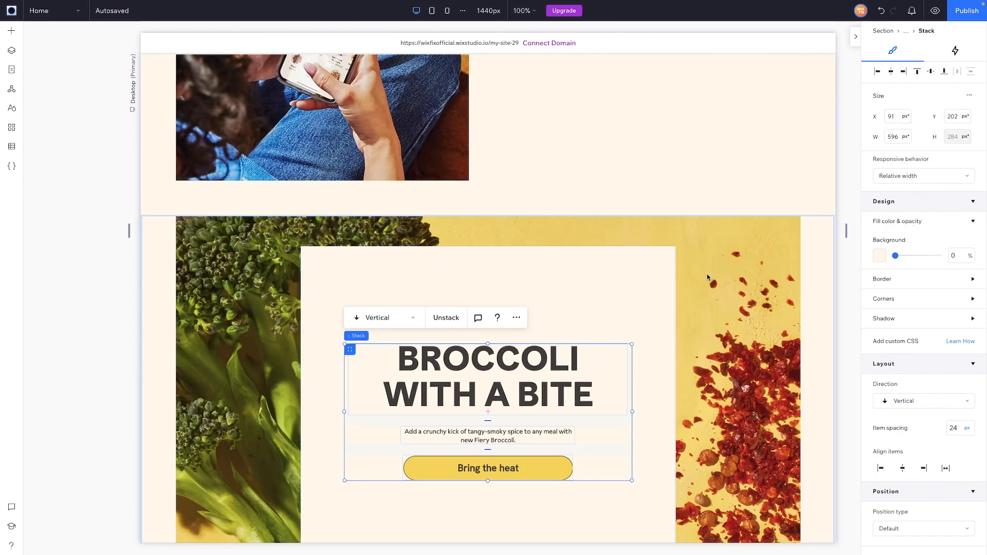
Step: Set the bottom margin of the container holding the broccoli image to 5%
{"action": "scroll", "coordinate": [707, 278], "scroll_direction": "down", "scroll_amount": 3}
{"action": "left_click", "coordinate": [736, 307]}
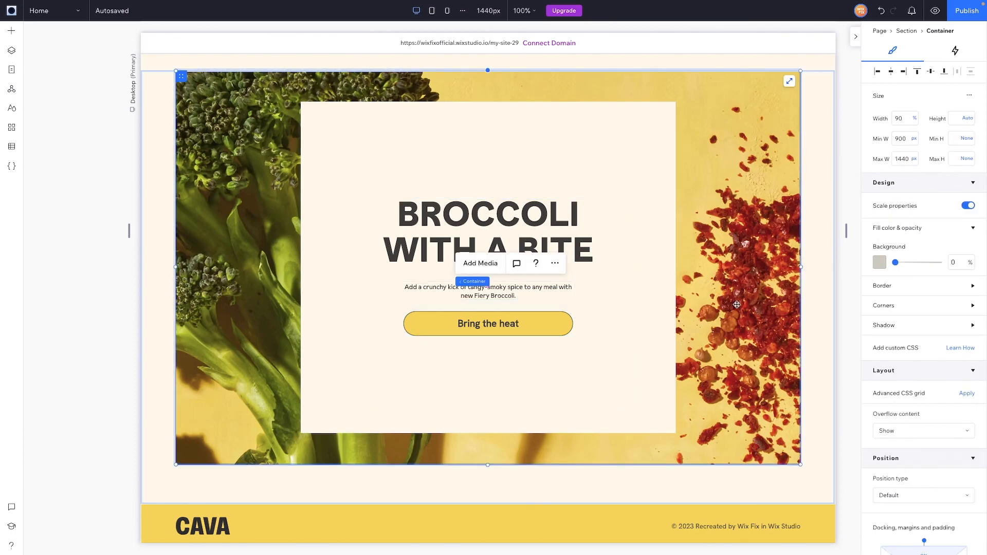
{"action": "scroll", "coordinate": [736, 307], "scroll_direction": "up", "scroll_amount": 5}
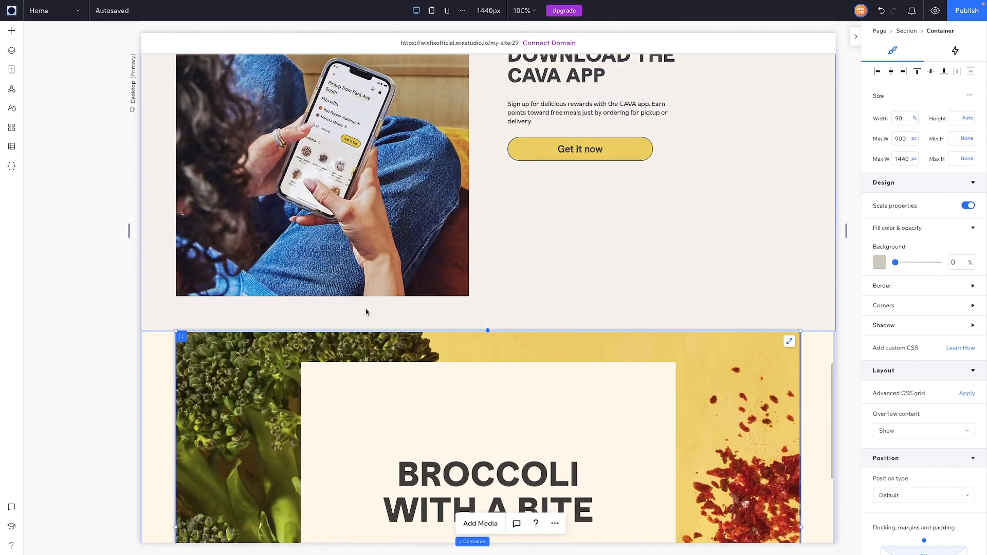
{"action": "scroll", "coordinate": [365, 311], "scroll_direction": "down", "scroll_amount": 5}
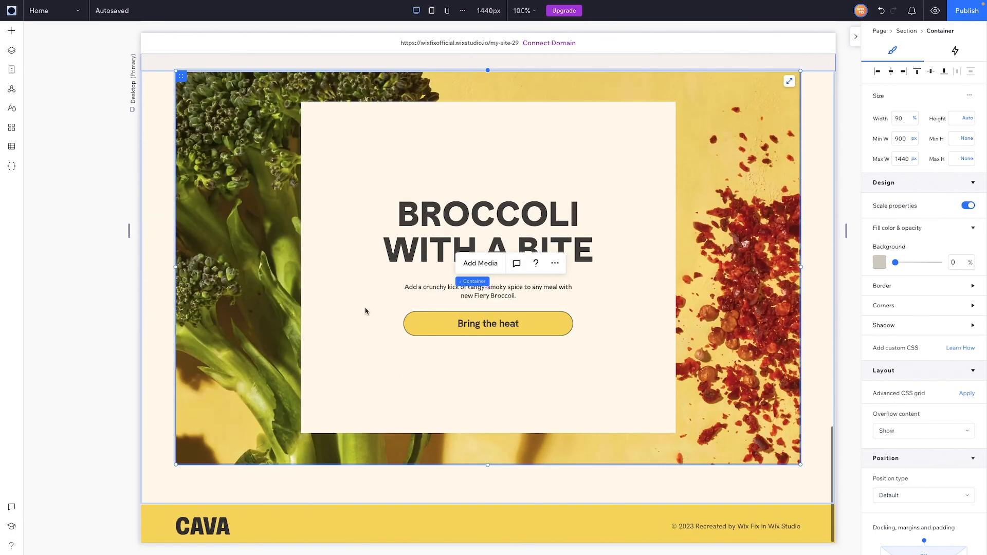
{"action": "scroll", "coordinate": [924, 452], "scroll_direction": "down", "scroll_amount": 3}
{"action": "left_click", "coordinate": [928, 450]}
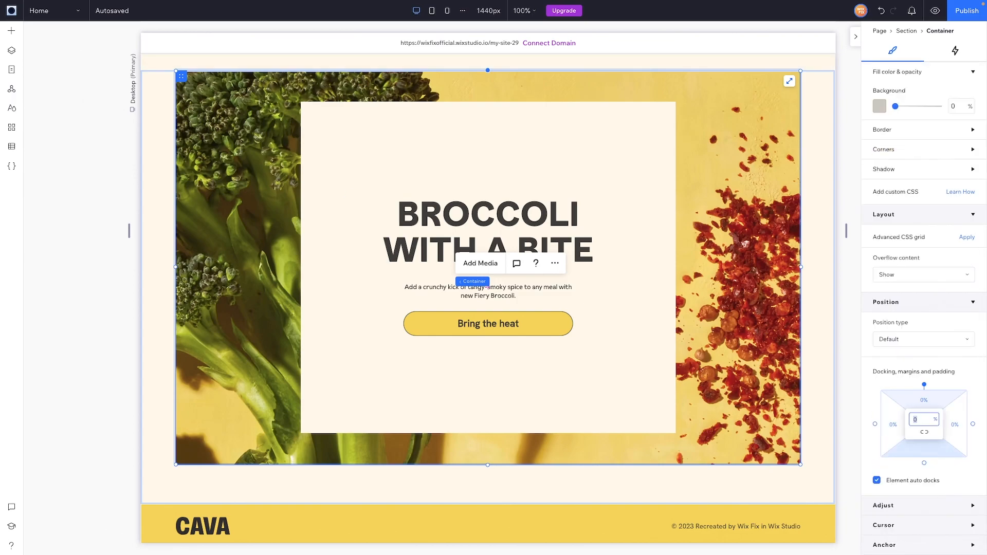
{"action": "key", "text": "Return"}
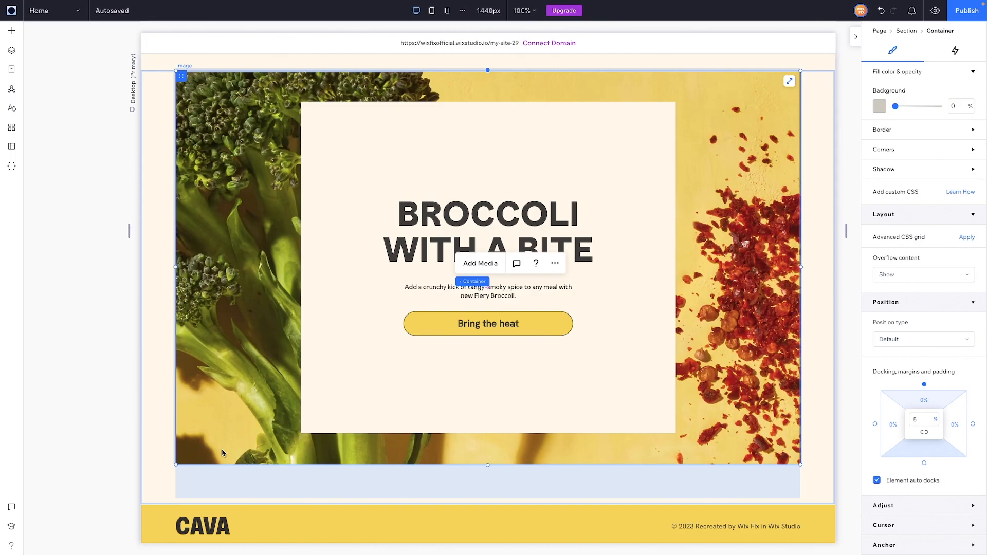
Step: Set the height of the section holding the broccoli image to 0 px so it fits its content
{"action": "left_click", "coordinate": [153, 411]}
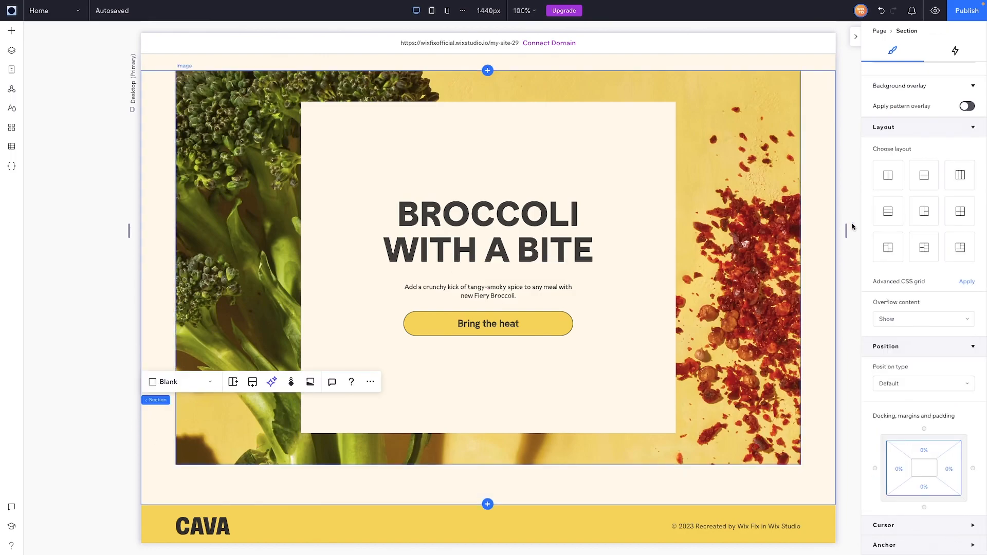
{"action": "scroll", "coordinate": [928, 214], "scroll_direction": "up", "scroll_amount": 4}
{"action": "left_click", "coordinate": [953, 95]}
{"action": "type", "text": "0"}
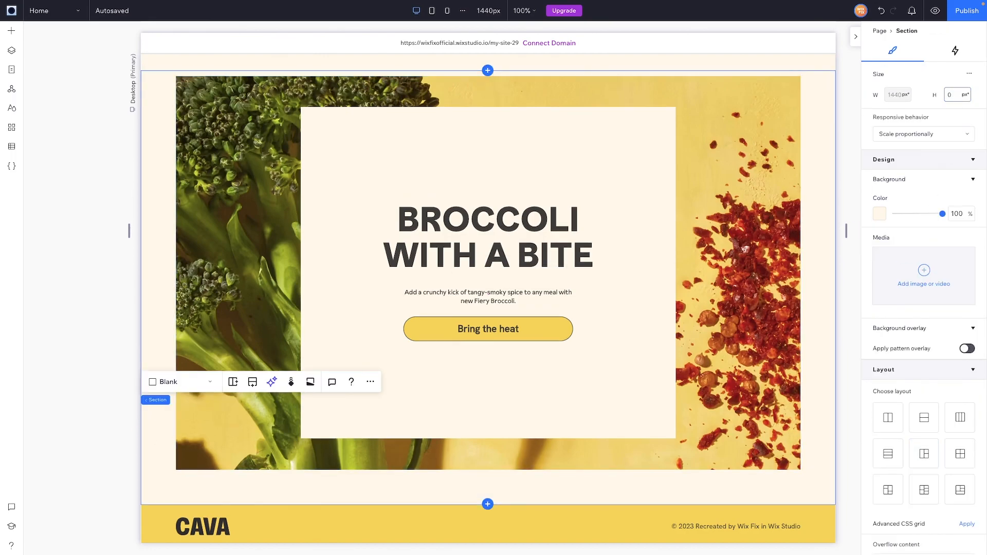
{"action": "key", "text": "Return"}
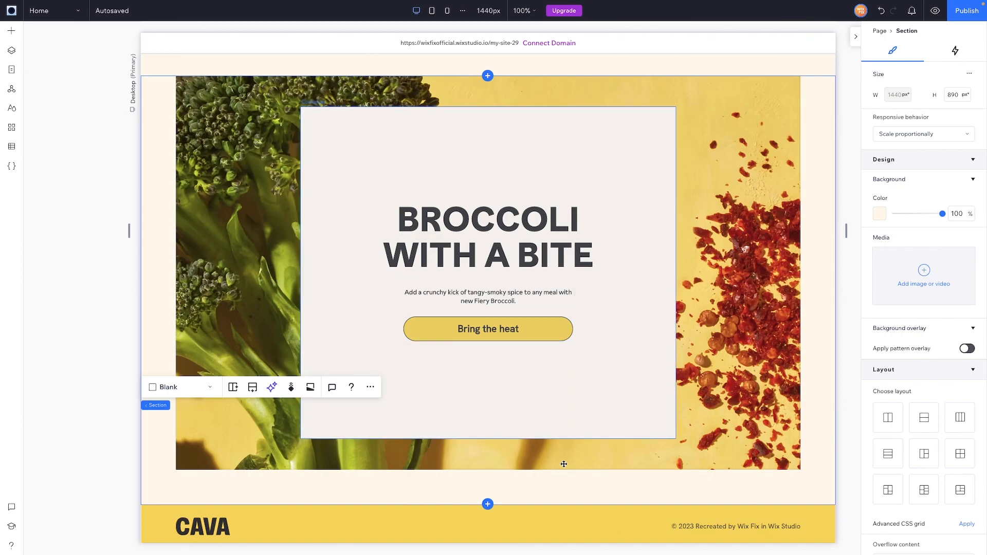
Step: Copy the two-column section with the catering and grocery cards and paste it below the broccoli section
{"action": "scroll", "coordinate": [562, 466], "scroll_direction": "up", "scroll_amount": 8}
{"action": "scroll", "coordinate": [563, 466], "scroll_direction": "up", "scroll_amount": 8}
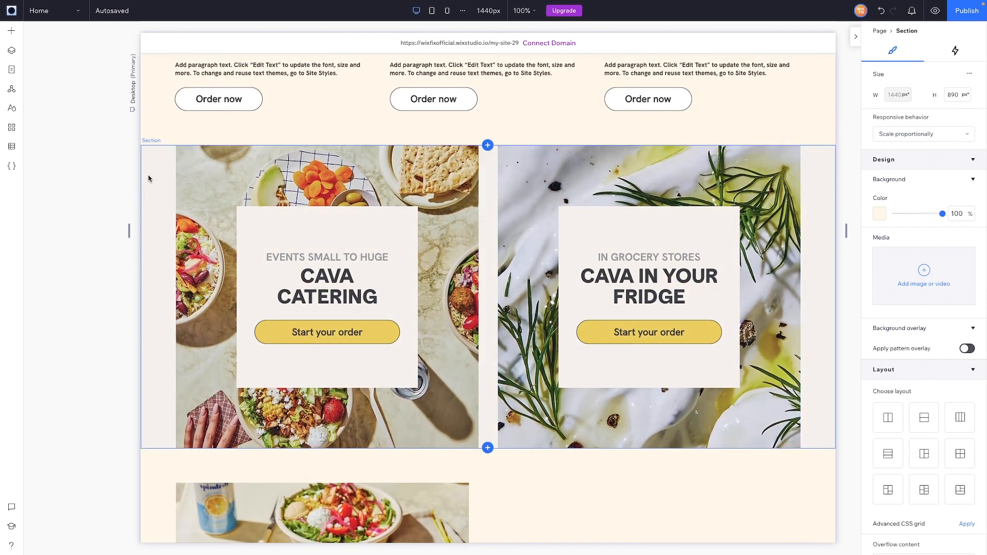
{"action": "left_click", "coordinate": [149, 179]}
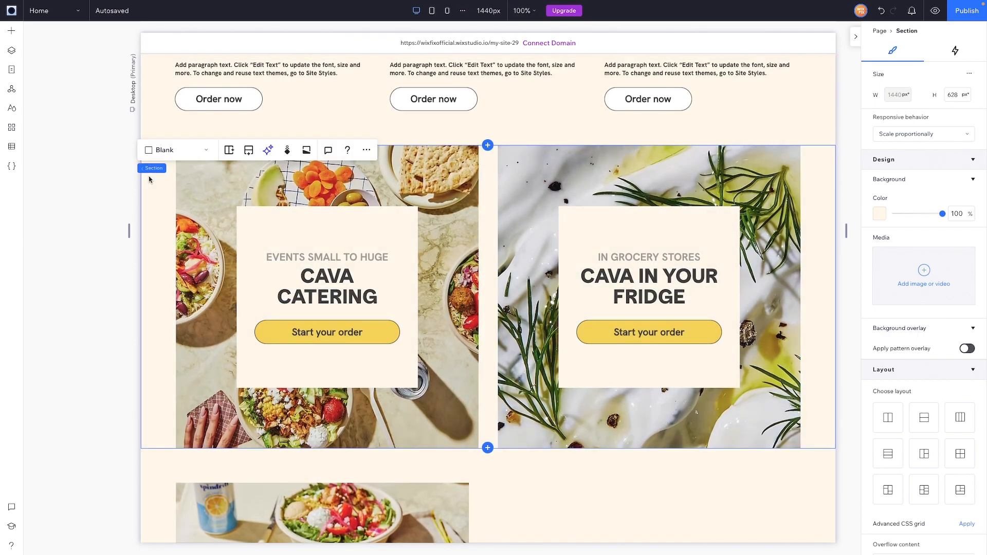
{"action": "scroll", "coordinate": [149, 179], "scroll_direction": "down", "scroll_amount": 10}
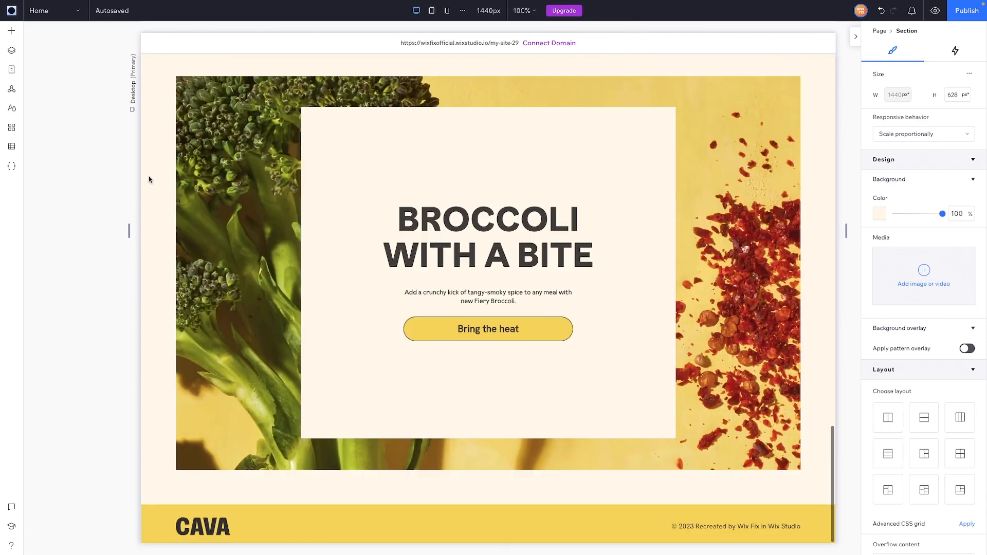
{"action": "left_click", "coordinate": [157, 280]}
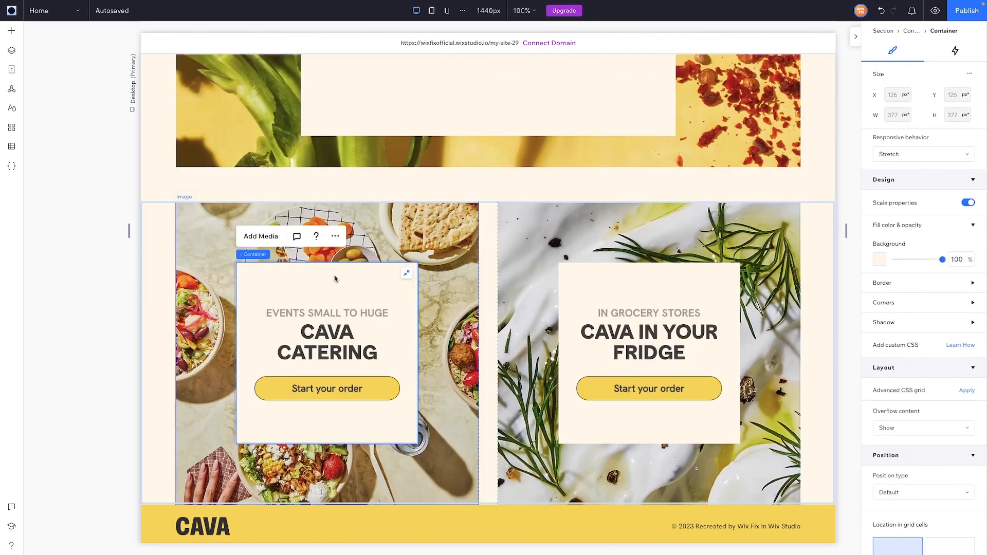
Step: Delete both text cards from the copied section and replace its photos with the yellow sun and blue wave images
{"action": "key", "text": "Delete"}
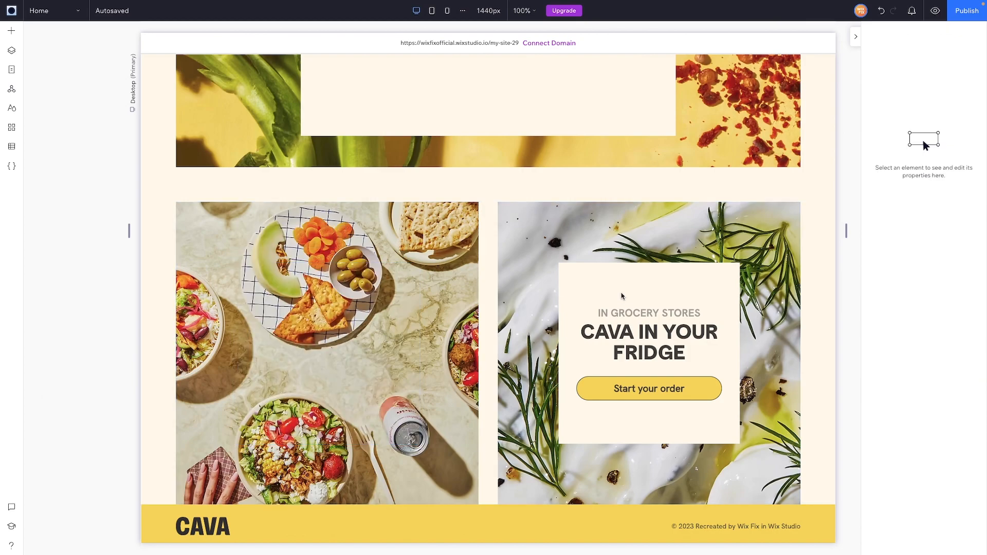
{"action": "left_click", "coordinate": [624, 287]}
{"action": "key", "text": "Delete"}
{"action": "left_click", "coordinate": [308, 287]}
{"action": "left_click", "coordinate": [304, 267]}
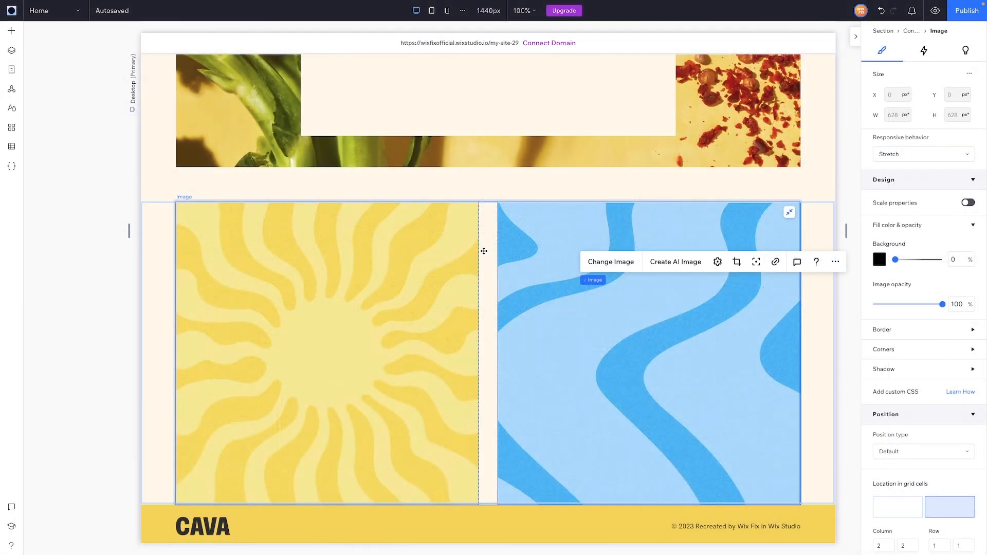
Step: Set the bottom margin of the 2x1 container holding the sun and wave images to 5%
{"action": "left_click", "coordinate": [483, 251]}
{"action": "scroll", "coordinate": [925, 509], "scroll_direction": "down", "scroll_amount": 4}
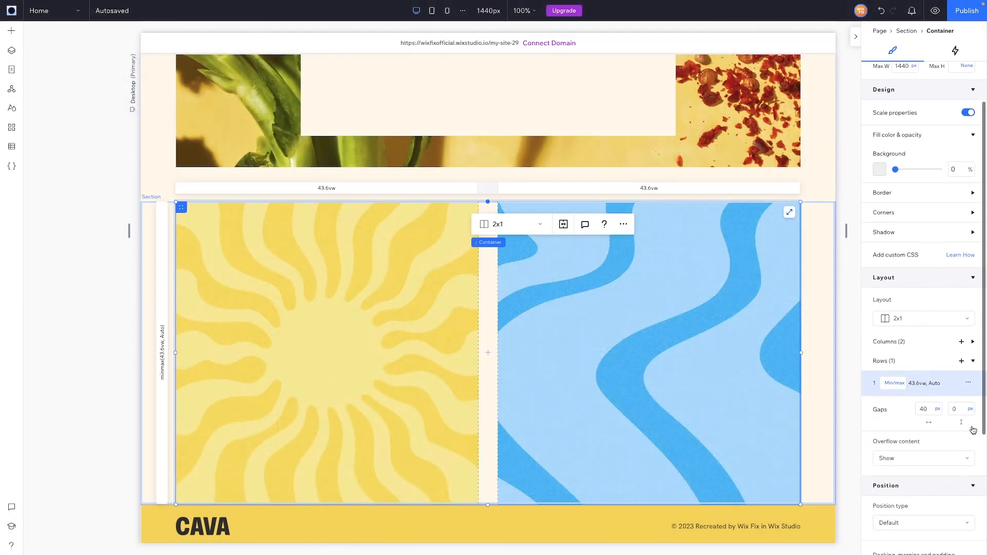
{"action": "left_click", "coordinate": [928, 503]}
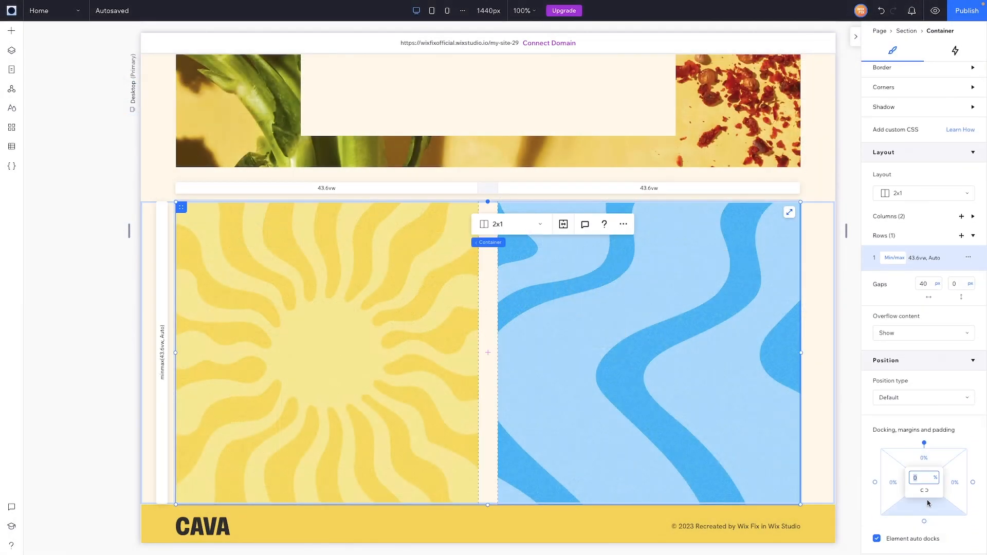
{"action": "key", "text": "Return"}
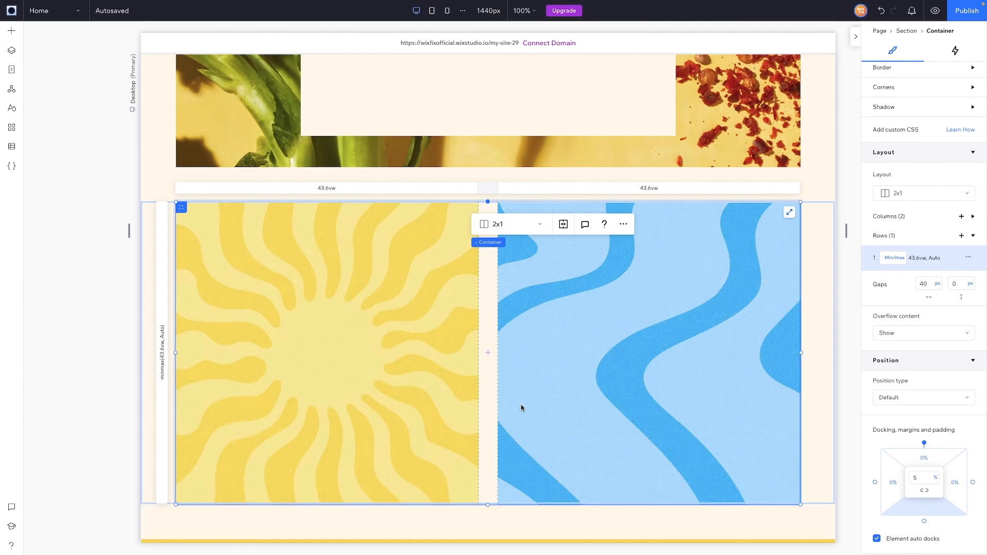
Step: Copy the stack of broccoli heading, paragraph and button and paste it into the sun and wave container
{"action": "scroll", "coordinate": [514, 321], "scroll_direction": "up", "scroll_amount": 2}
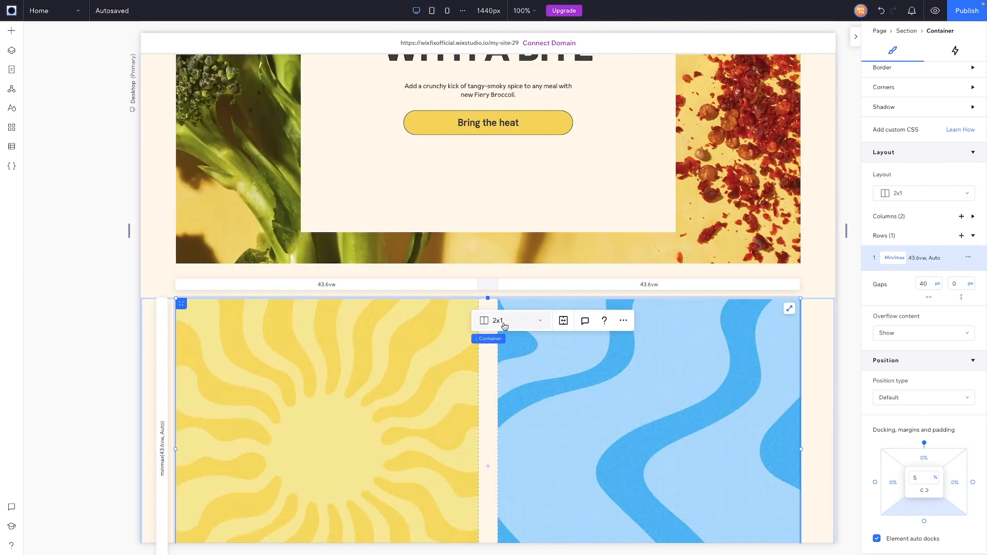
{"action": "scroll", "coordinate": [435, 216], "scroll_direction": "up", "scroll_amount": 15}
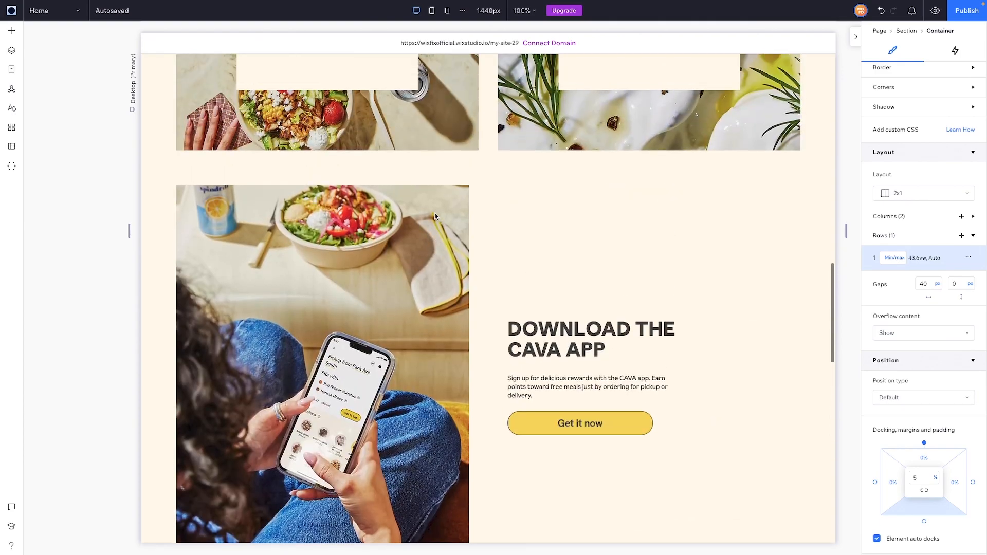
{"action": "scroll", "coordinate": [434, 216], "scroll_direction": "up", "scroll_amount": 10}
{"action": "scroll", "coordinate": [435, 216], "scroll_direction": "down", "scroll_amount": 15}
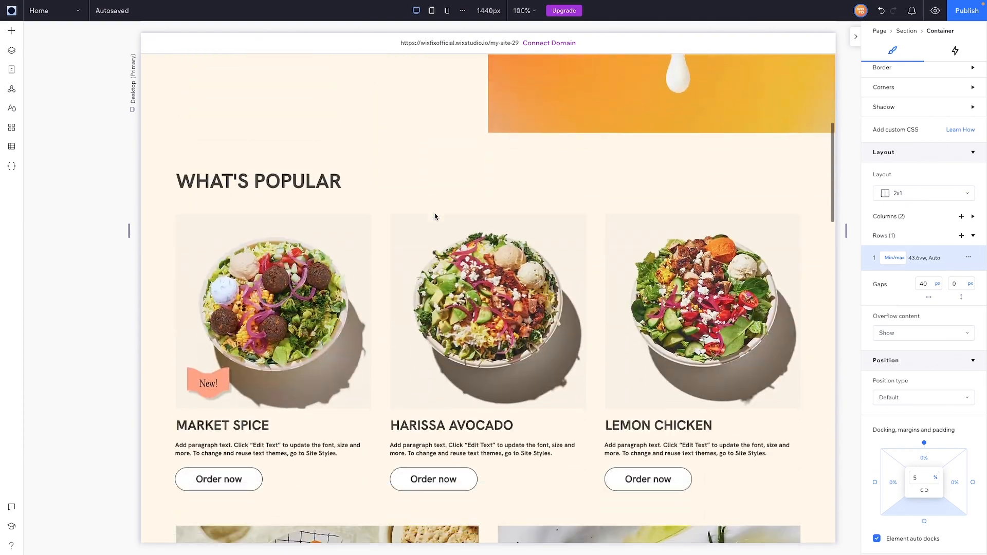
{"action": "scroll", "coordinate": [435, 216], "scroll_direction": "down", "scroll_amount": 6}
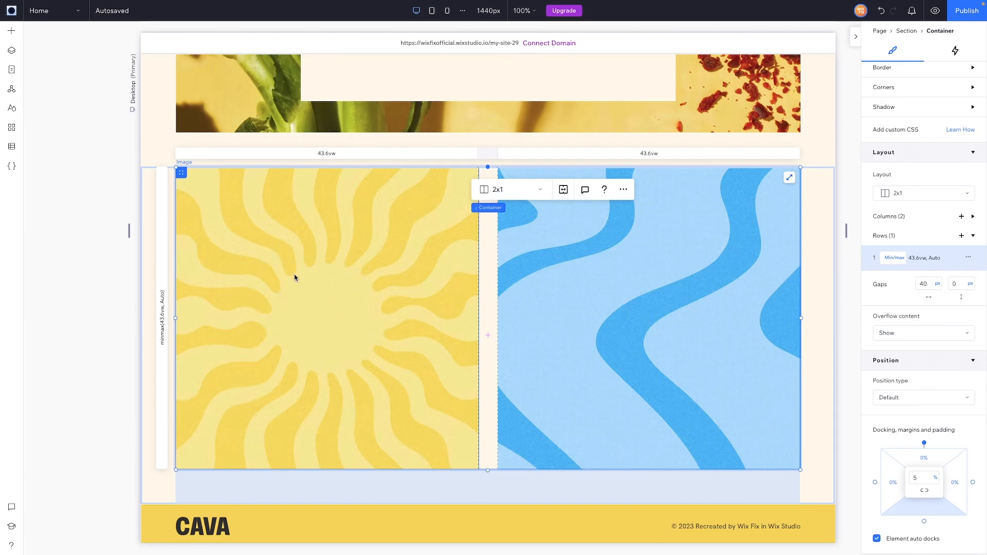
{"action": "scroll", "coordinate": [326, 330], "scroll_direction": "up", "scroll_amount": 10}
{"action": "left_click", "coordinate": [484, 387]}
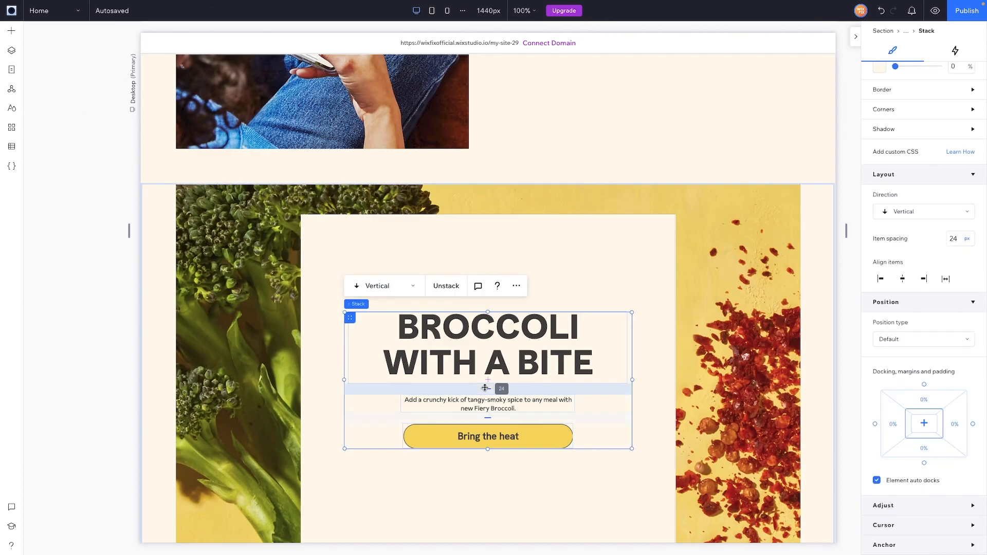
{"action": "scroll", "coordinate": [273, 360], "scroll_direction": "down", "scroll_amount": 10}
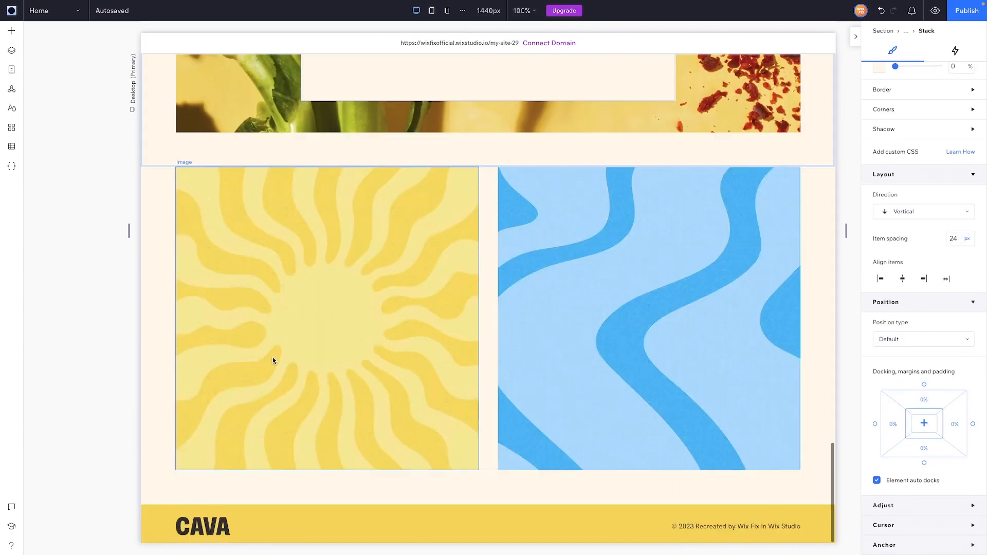
{"action": "left_click", "coordinate": [345, 181]}
{"action": "key", "text": "ctrl+v"}
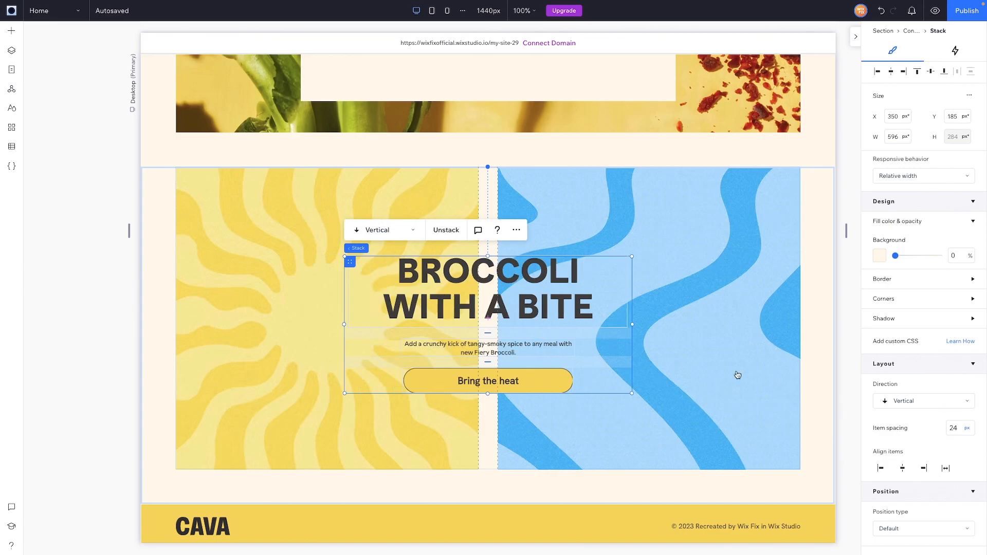
Step: Place the pasted stack in the first grid column, over the yellow sun image
{"action": "scroll", "coordinate": [933, 466], "scroll_direction": "down", "scroll_amount": 5}
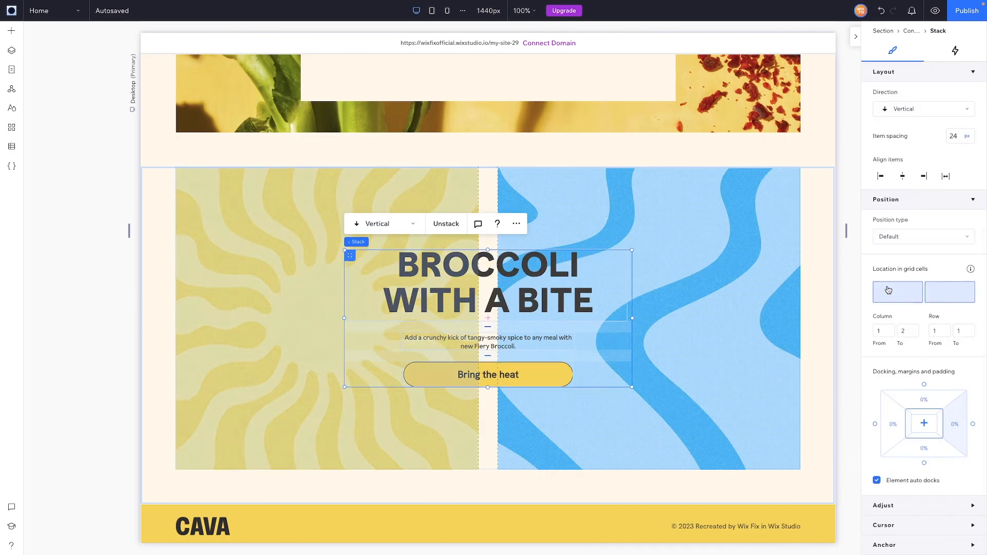
{"action": "left_click", "coordinate": [887, 289]}
{"action": "scroll", "coordinate": [933, 209], "scroll_direction": "up", "scroll_amount": 5}
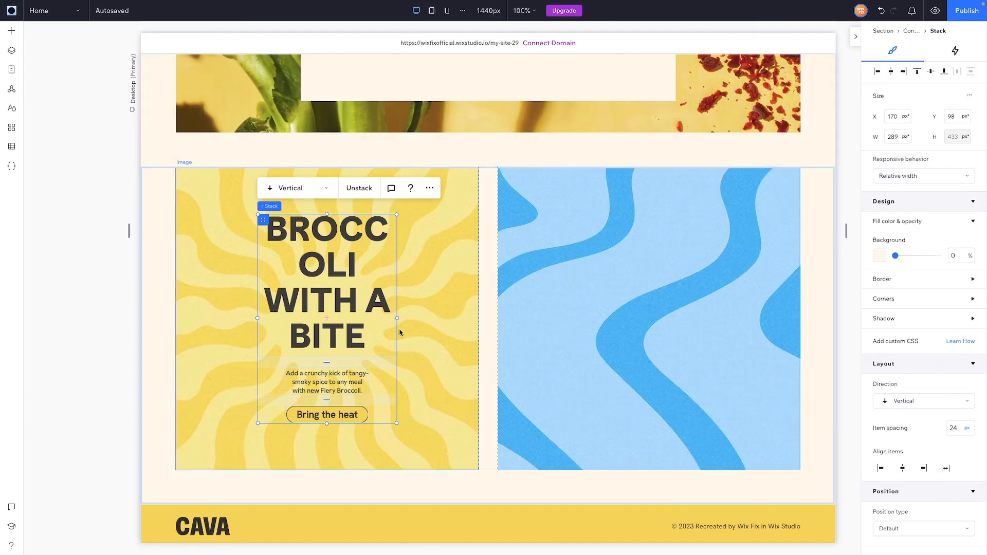
Step: Reword the stack as "WANT FREE CAVA?" with a "Sign up for rewards" button and no paragraph, and widen it to about 383 px
{"action": "double_click", "coordinate": [339, 306]}
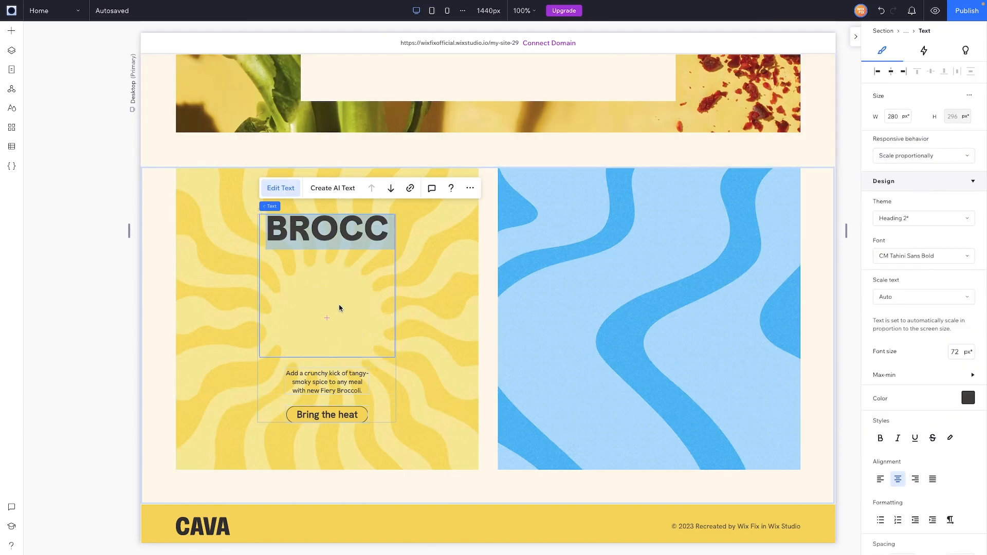
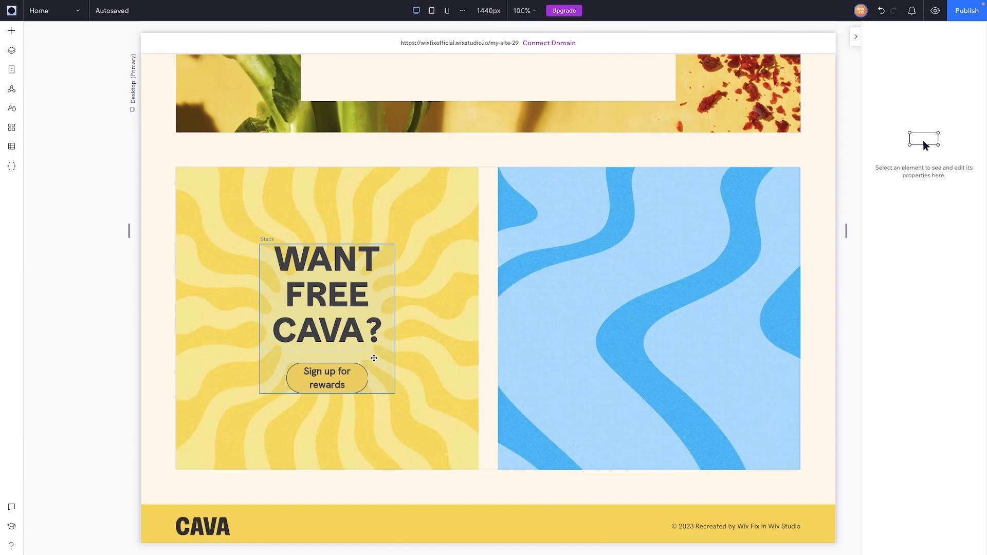
{"action": "left_click", "coordinate": [397, 316]}
{"action": "left_click_drag", "start_coordinate": [421, 317], "coordinate": [456, 314]}
Step: Set the font size of the "WANT FREE CAVA?" heading to 42 px
{"action": "double_click", "coordinate": [343, 290]}
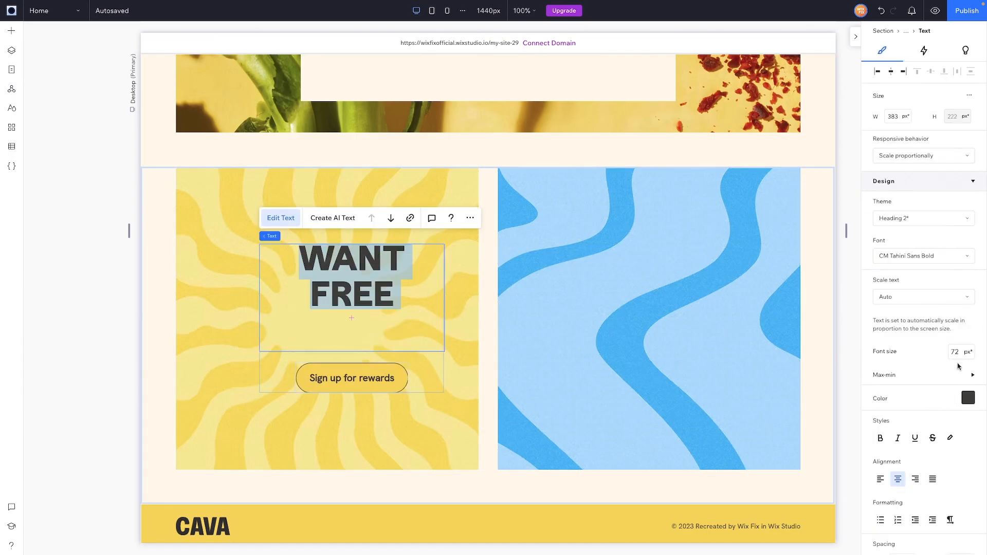
{"action": "left_click", "coordinate": [960, 353]}
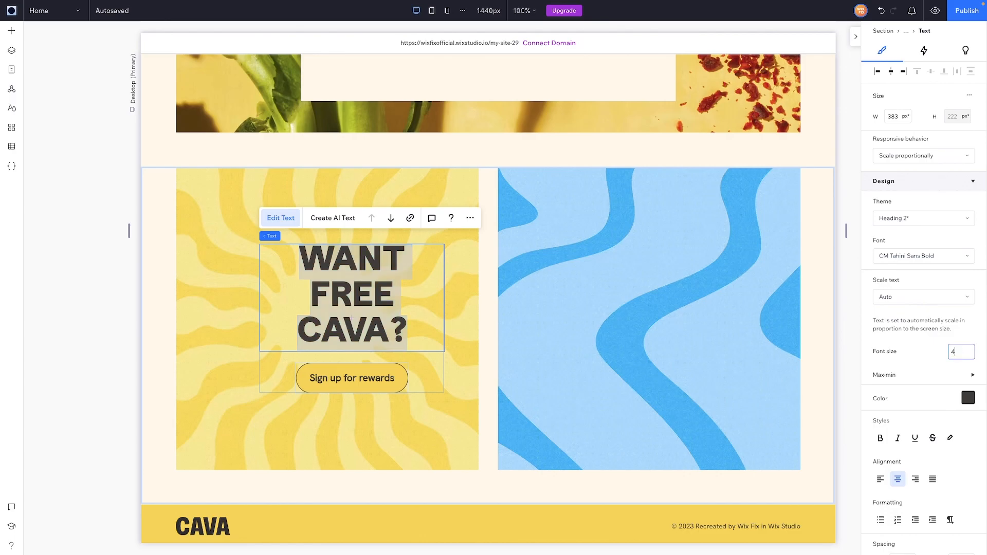
{"action": "key", "text": "Return"}
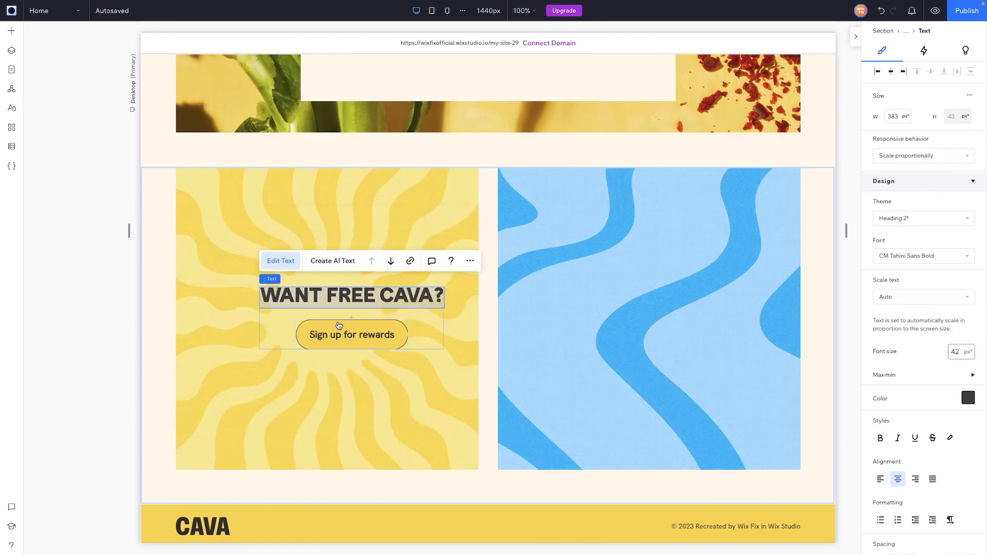
Step: Slightly reduce the height of the "Sign up for rewards" button and centre its stack on the yellow sun image
{"action": "left_click", "coordinate": [340, 329]}
{"action": "left_click_drag", "start_coordinate": [350, 350], "coordinate": [351, 344]}
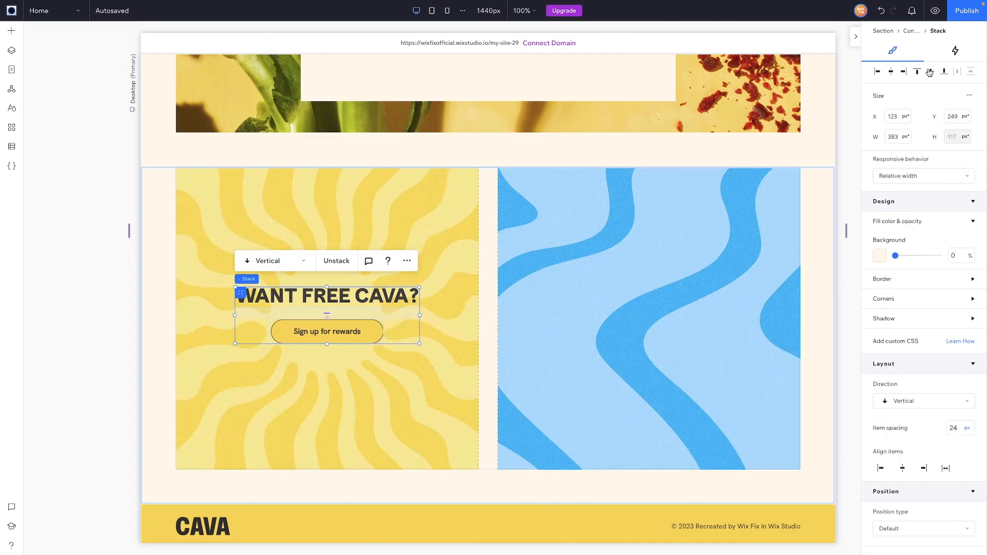
{"action": "left_click", "coordinate": [930, 71]}
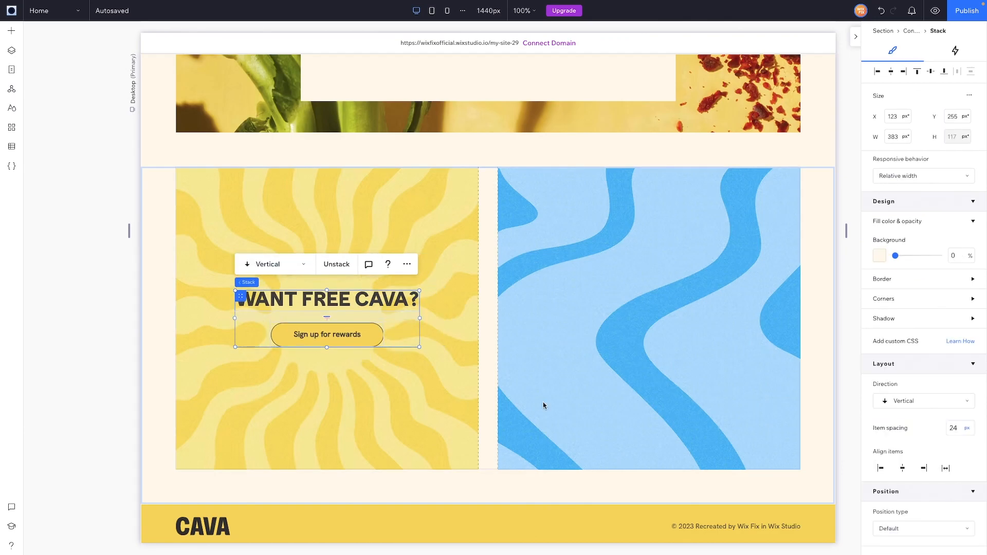
Step: Duplicate the stack centred on the blue wave image, with the heading "GET THE CAVA APP" and a "Download now" button
{"action": "left_click", "coordinate": [649, 305]}
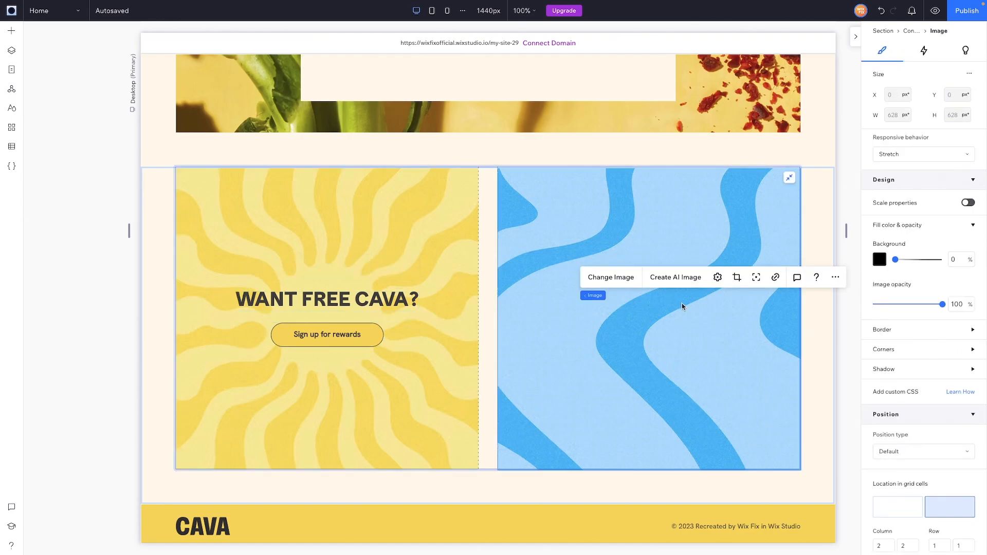
{"action": "key", "text": "Escape"}
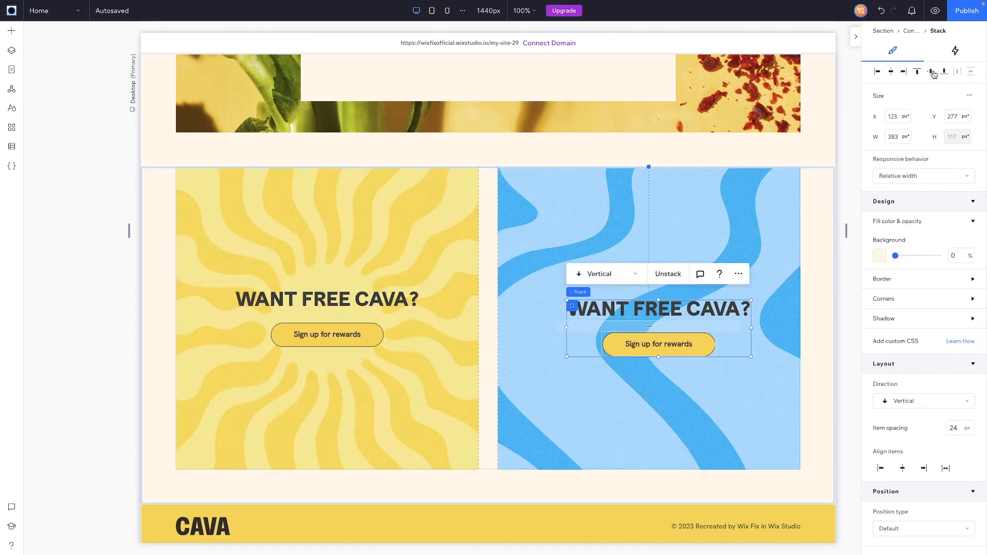
{"action": "left_click", "coordinate": [613, 301]}
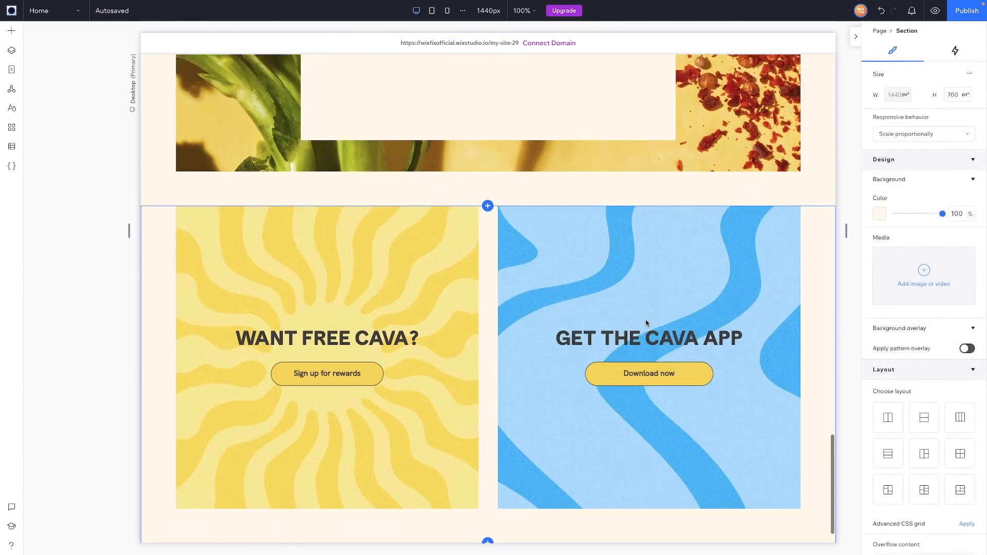
Step: Preview the site and review the home page from the hero section down to the footer
{"action": "scroll", "coordinate": [645, 323], "scroll_direction": "up", "scroll_amount": 20}
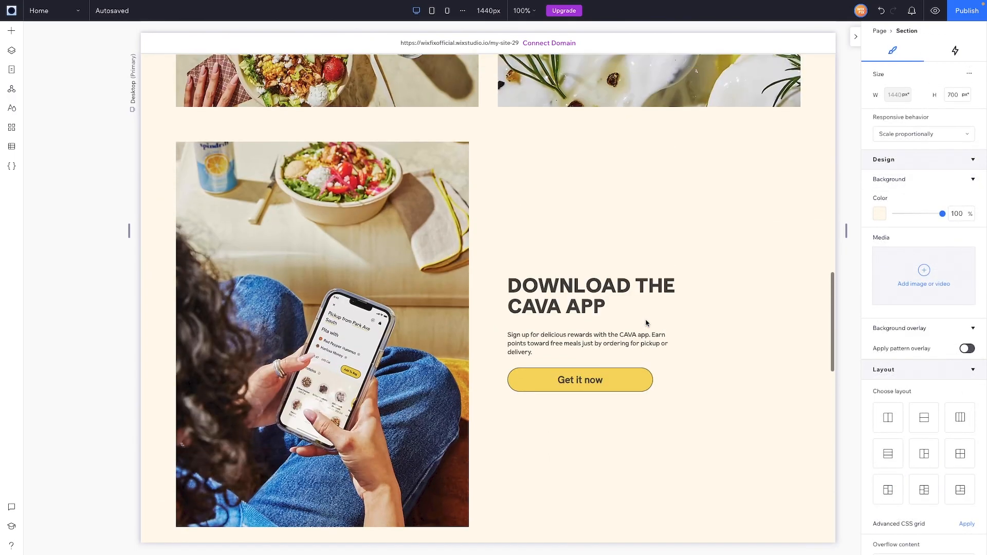
{"action": "scroll", "coordinate": [647, 323], "scroll_direction": "up", "scroll_amount": 3}
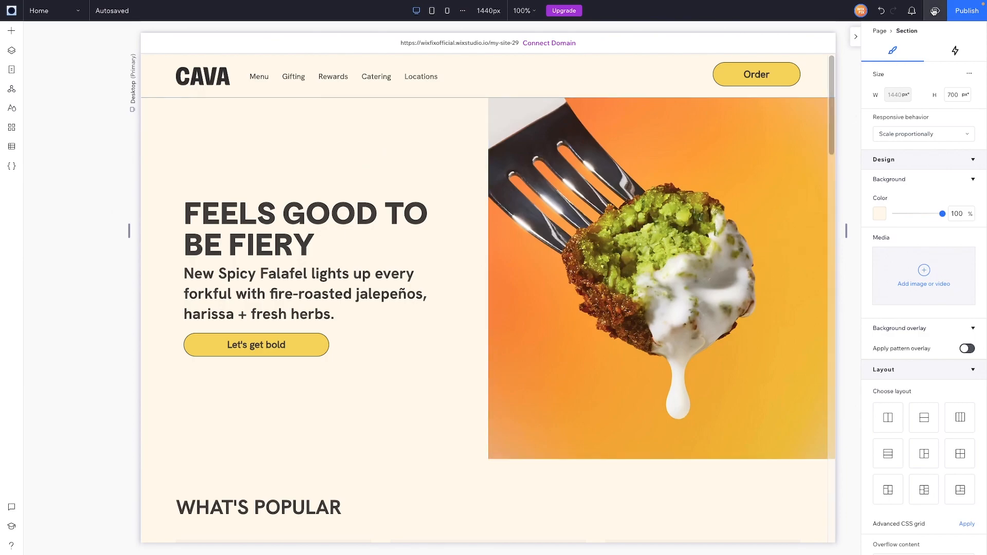
{"action": "left_click", "coordinate": [934, 12]}
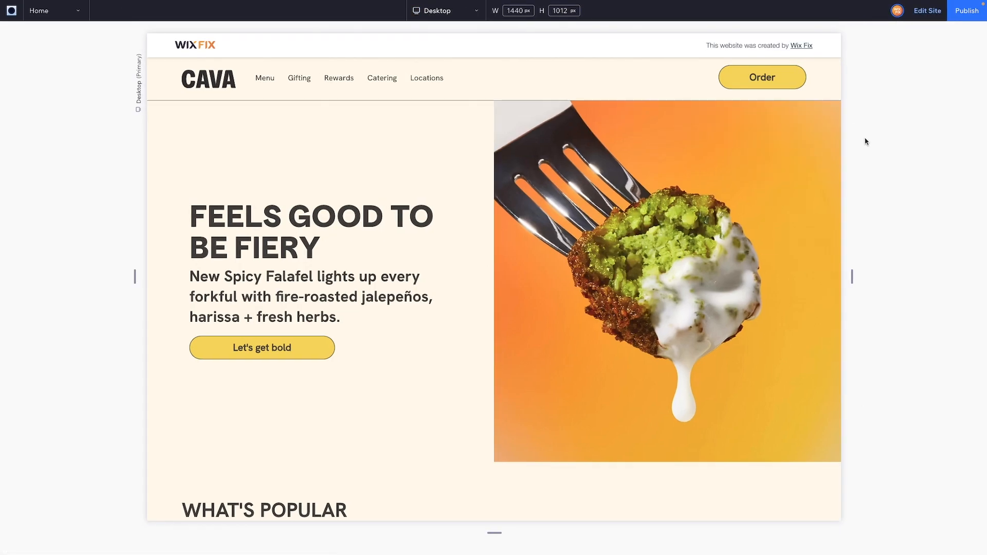
{"action": "scroll", "coordinate": [820, 200], "scroll_direction": "down", "scroll_amount": 5}
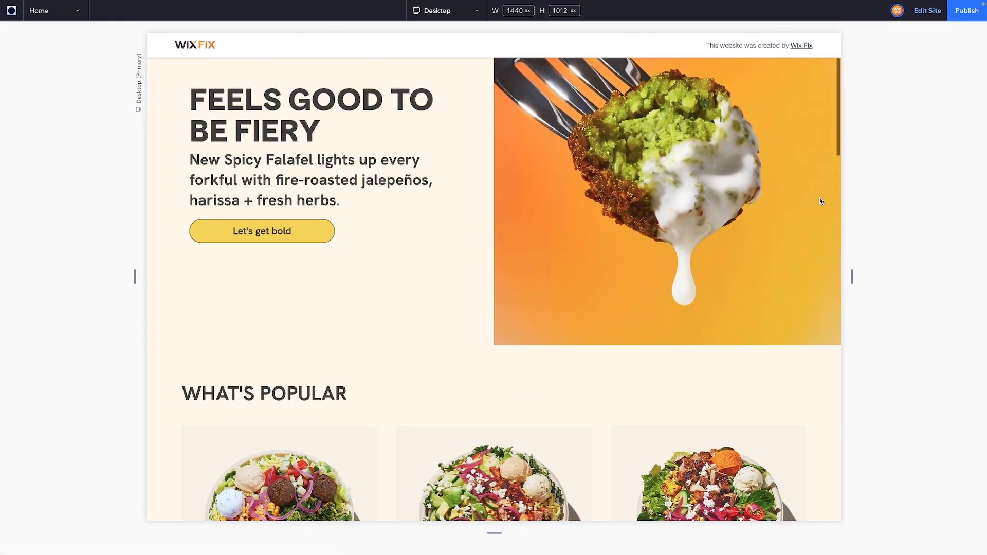
{"action": "scroll", "coordinate": [820, 199], "scroll_direction": "down", "scroll_amount": 6}
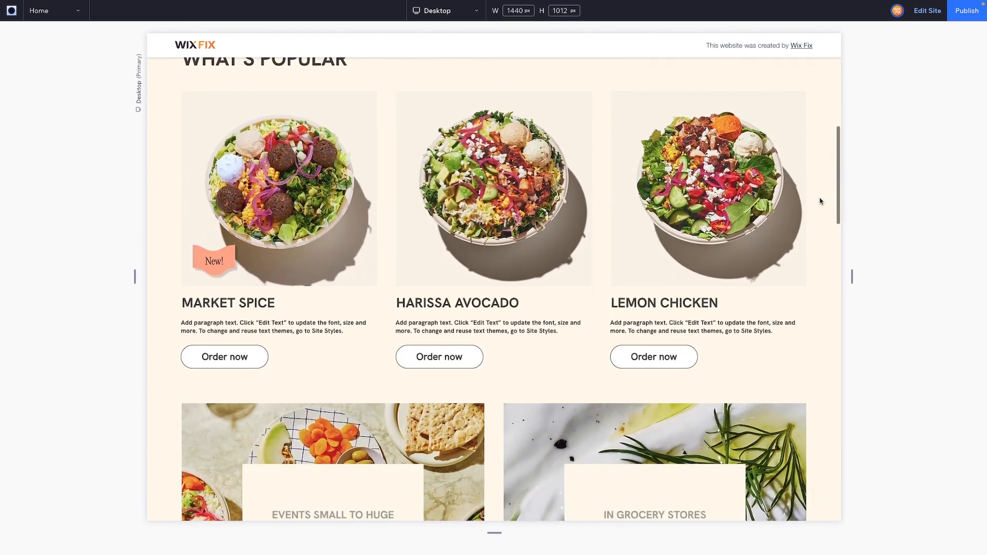
{"action": "scroll", "coordinate": [819, 200], "scroll_direction": "down", "scroll_amount": 7}
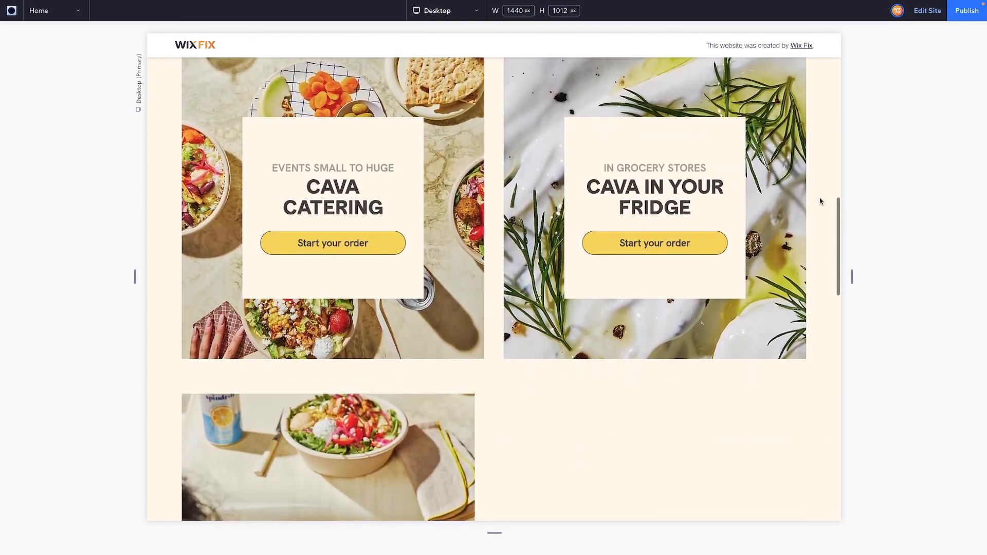
{"action": "scroll", "coordinate": [820, 201], "scroll_direction": "down", "scroll_amount": 9}
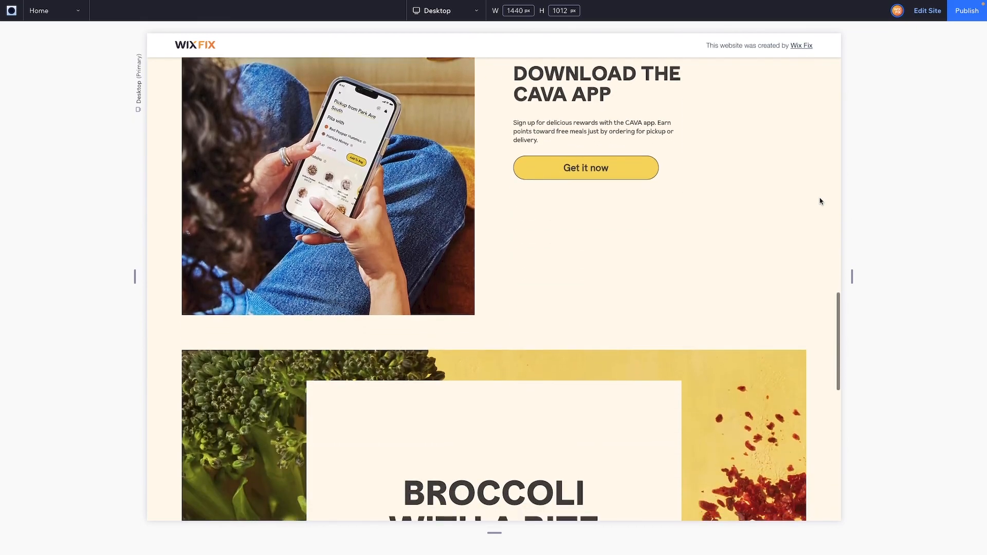
{"action": "scroll", "coordinate": [820, 201], "scroll_direction": "down", "scroll_amount": 6}
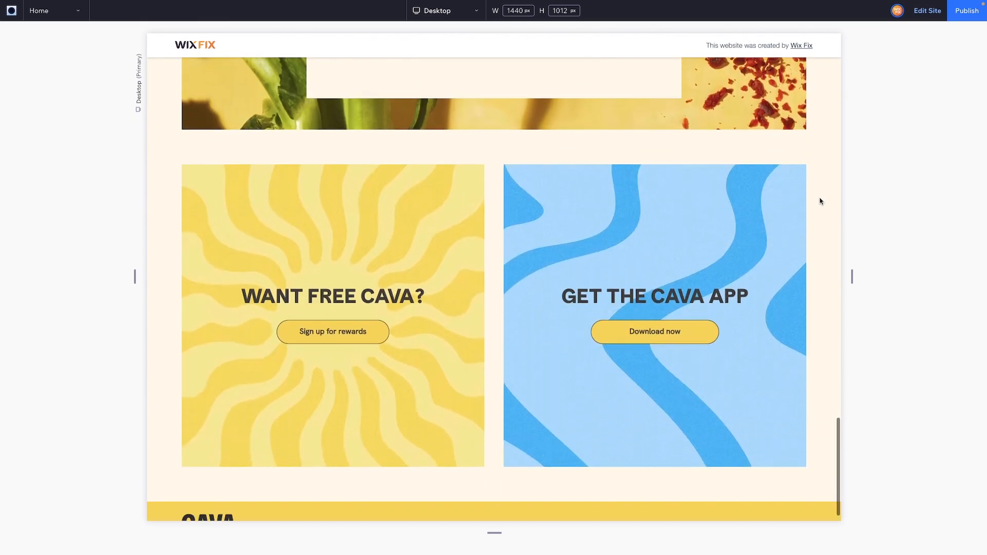